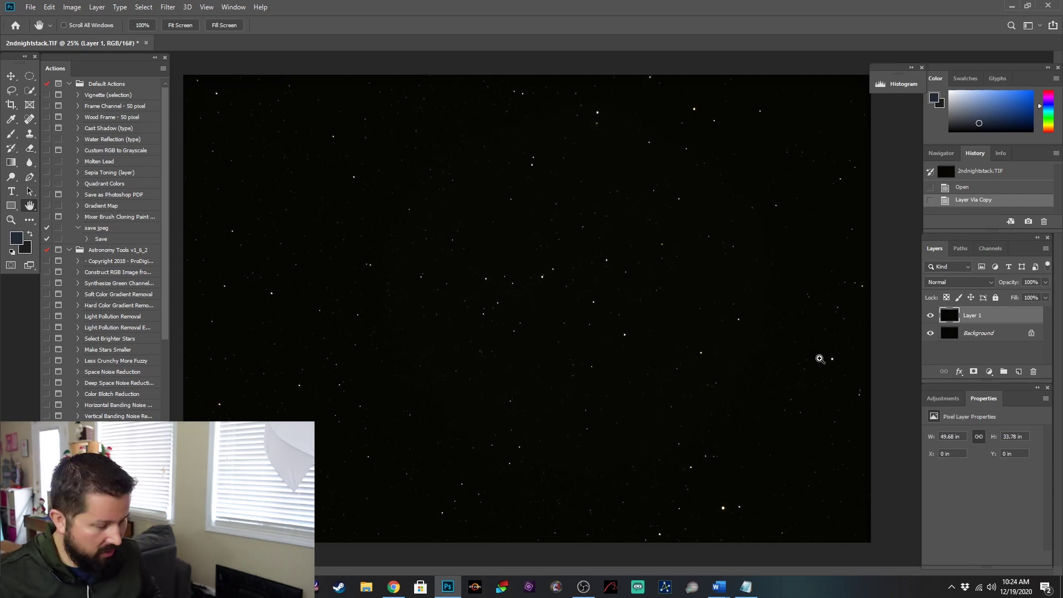
Step: Stretch the duplicated star layer with the Arcsinh30 Curves preset
key(ctrl+m)
click(711, 286)
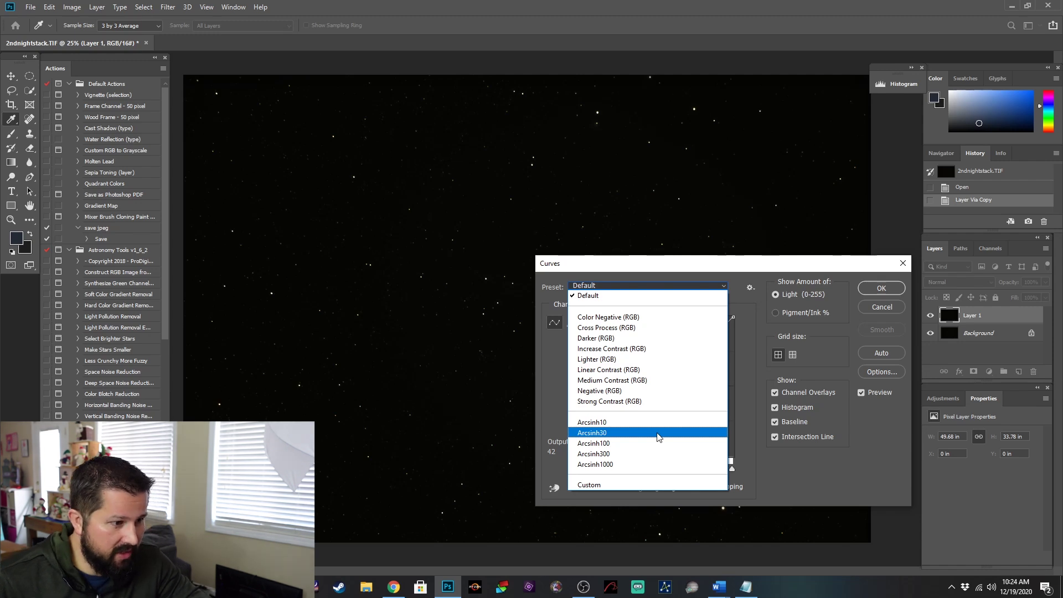
click(659, 437)
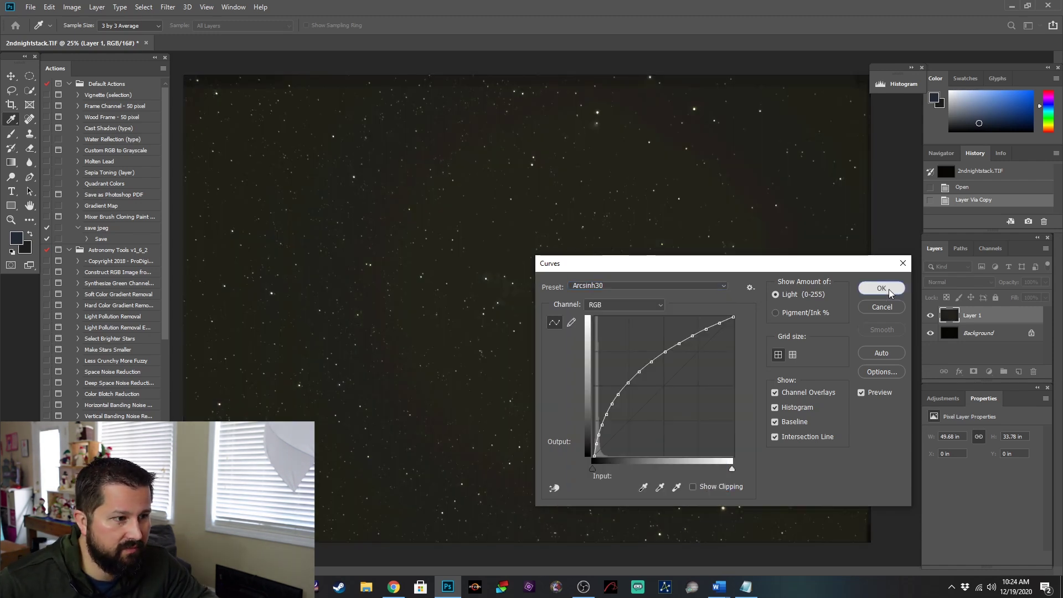
click(881, 289)
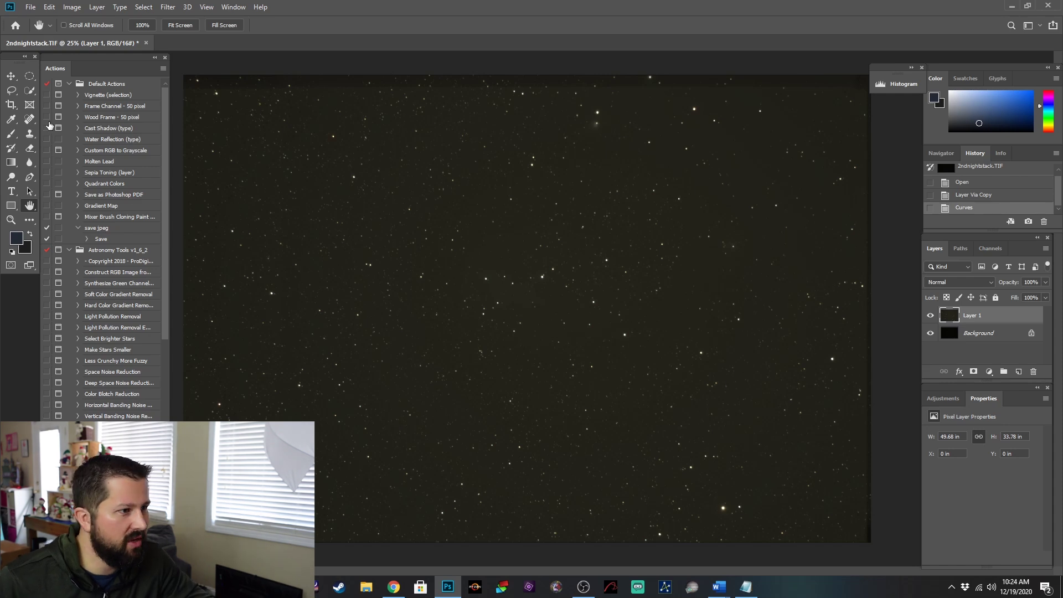
Step: Crop the uneven stacking borders off all sides, leaving an image of about 47.5 × 31.1 in
click(9, 105)
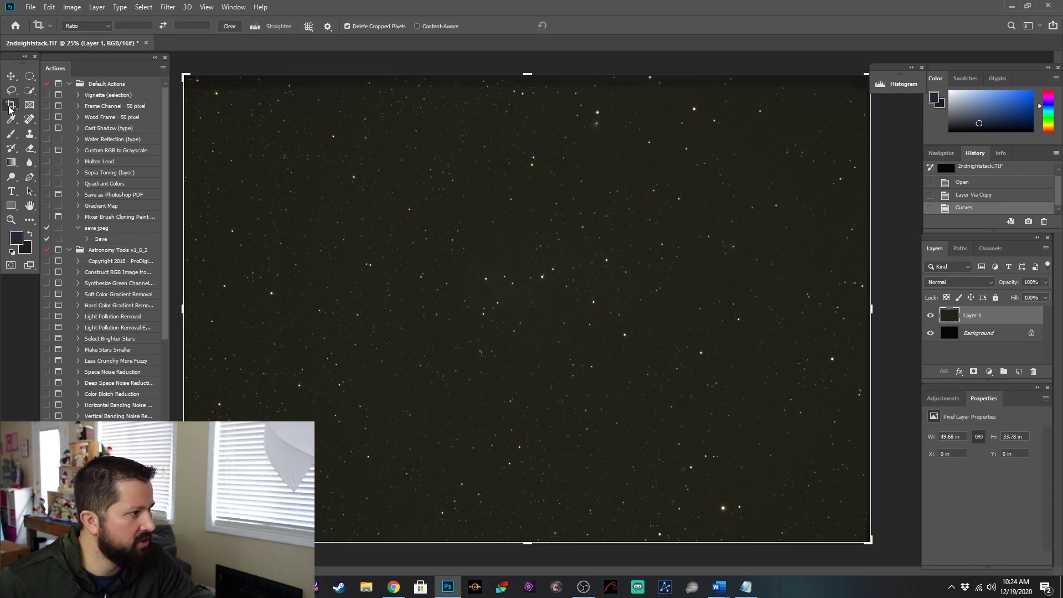
drag(183, 73, 195, 84)
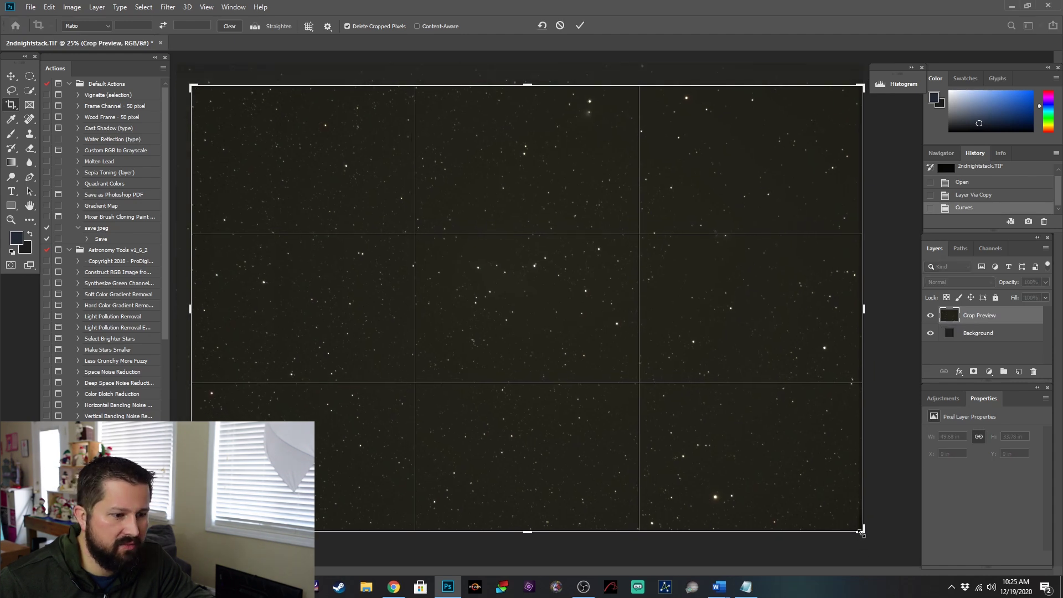
drag(862, 532, 858, 529)
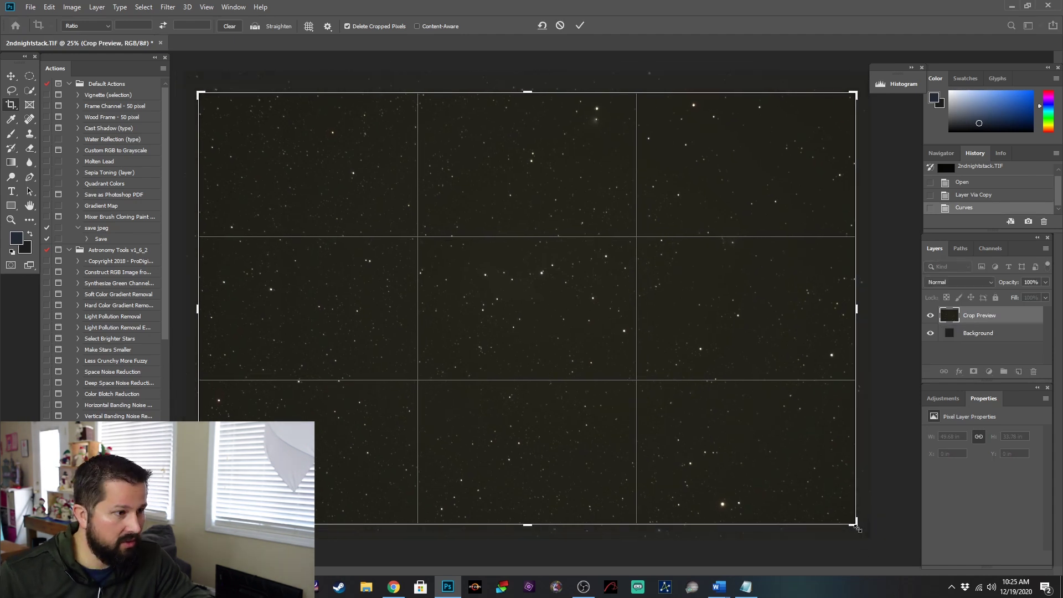
key(Return)
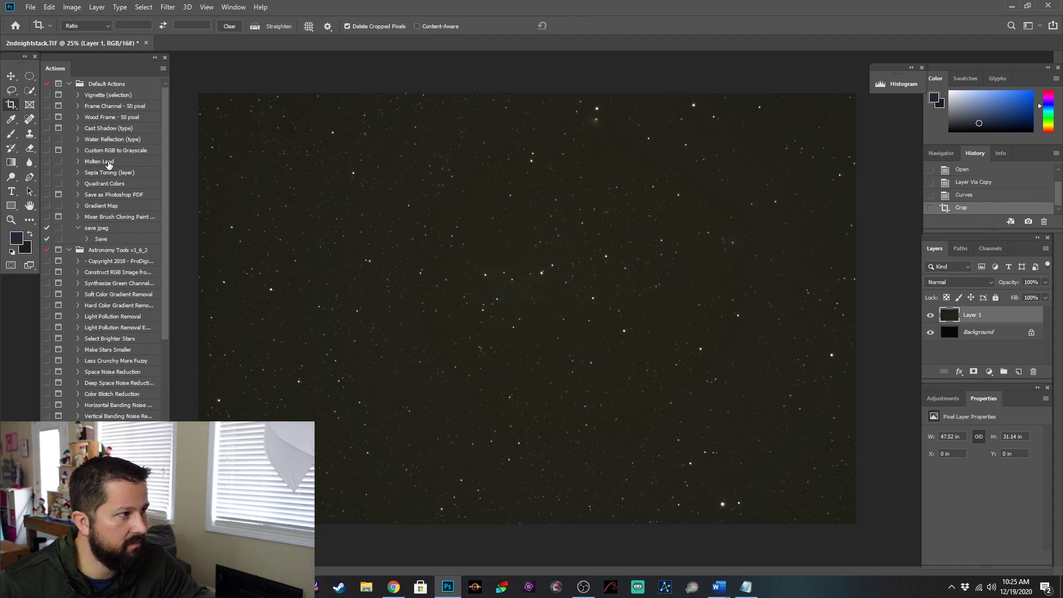
Step: Flatten the cropped image and duplicate the background onto a new layer
click(99, 11)
click(110, 417)
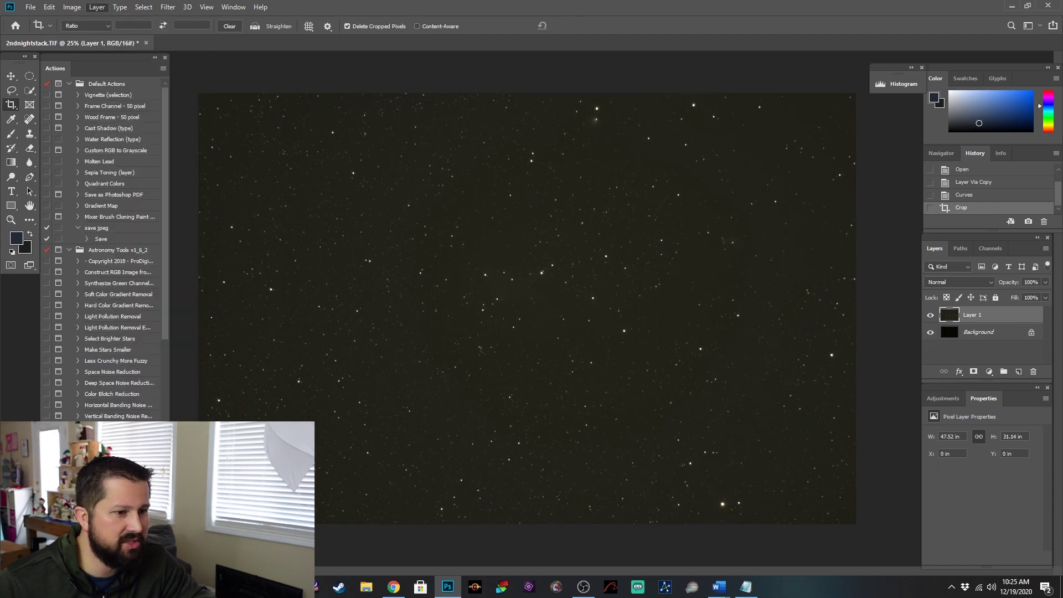
click(97, 9)
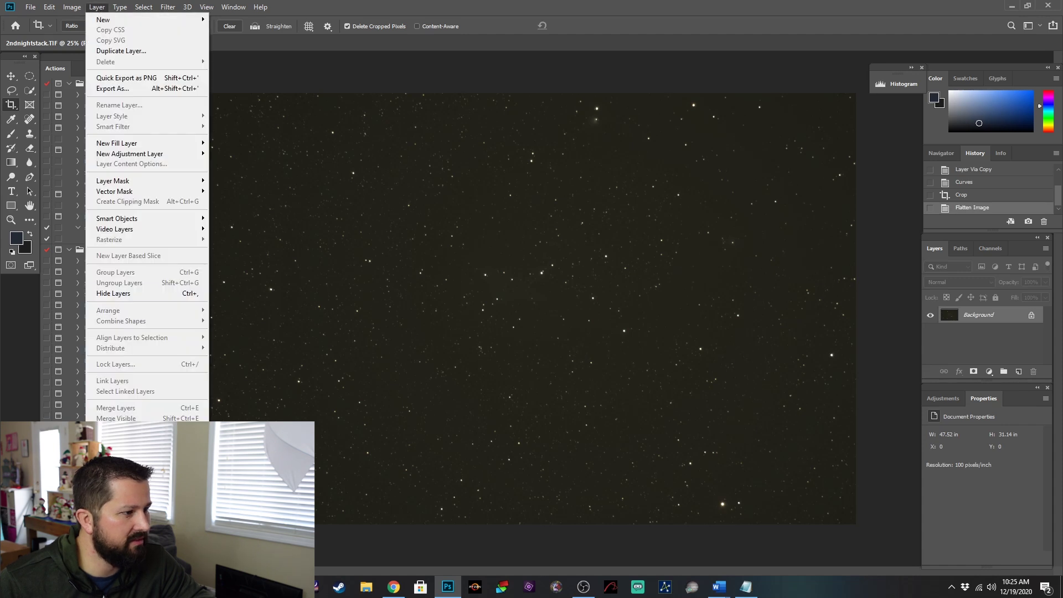
click(595, 364)
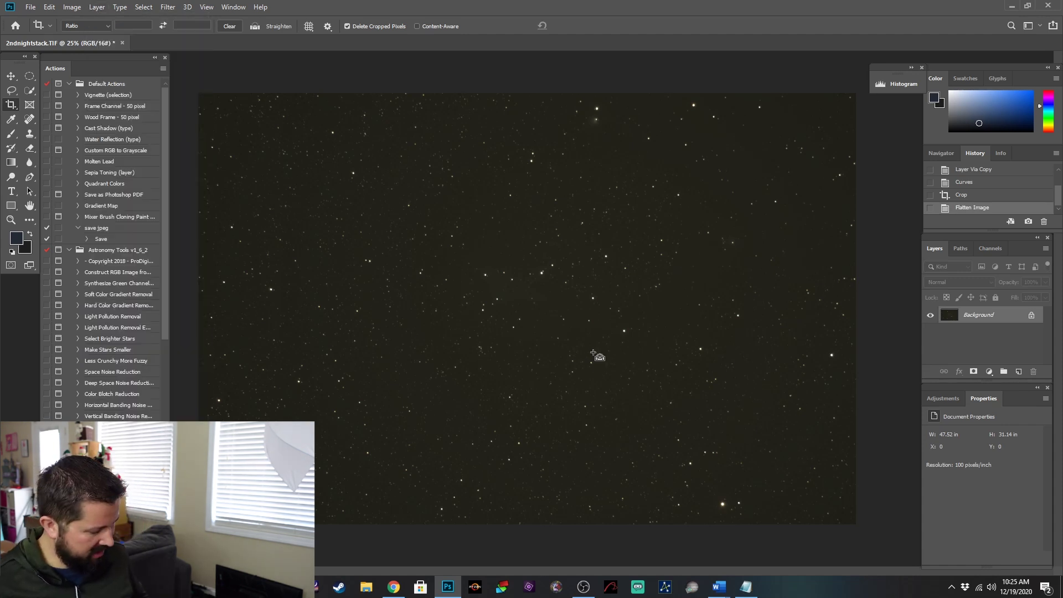
key(ctrl+j)
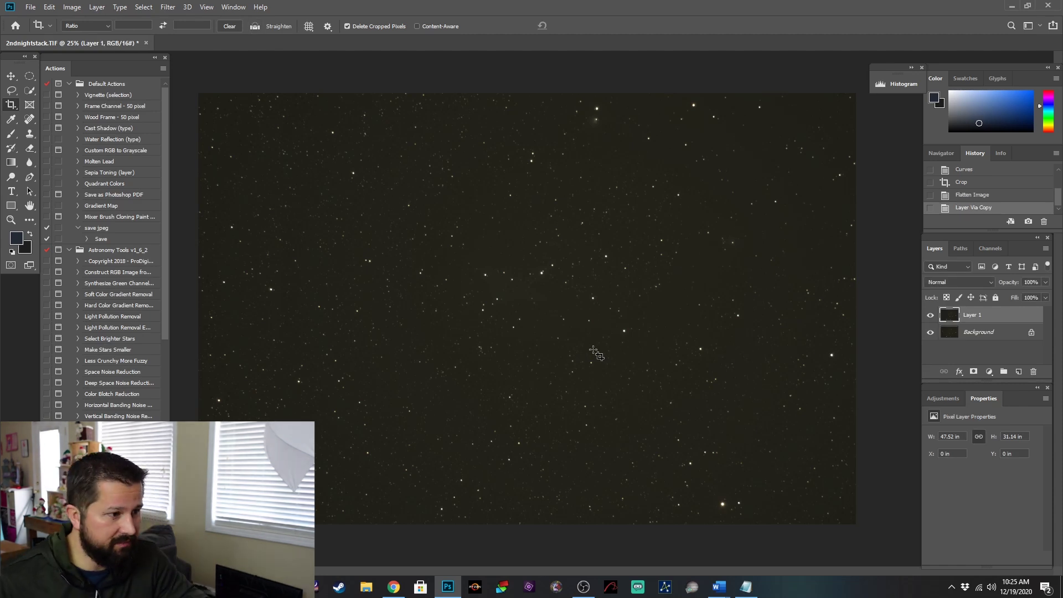
Step: Darken the sky on the duplicate layer with Levels by raising the RGB black input level to 19
key(ctrl)
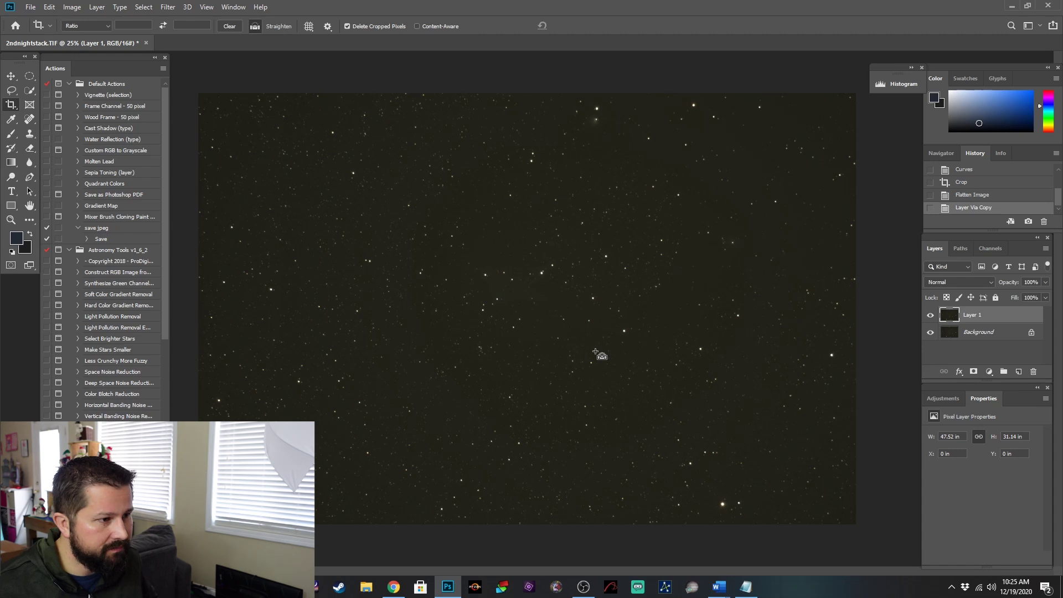
key(ctrl+l)
click(537, 361)
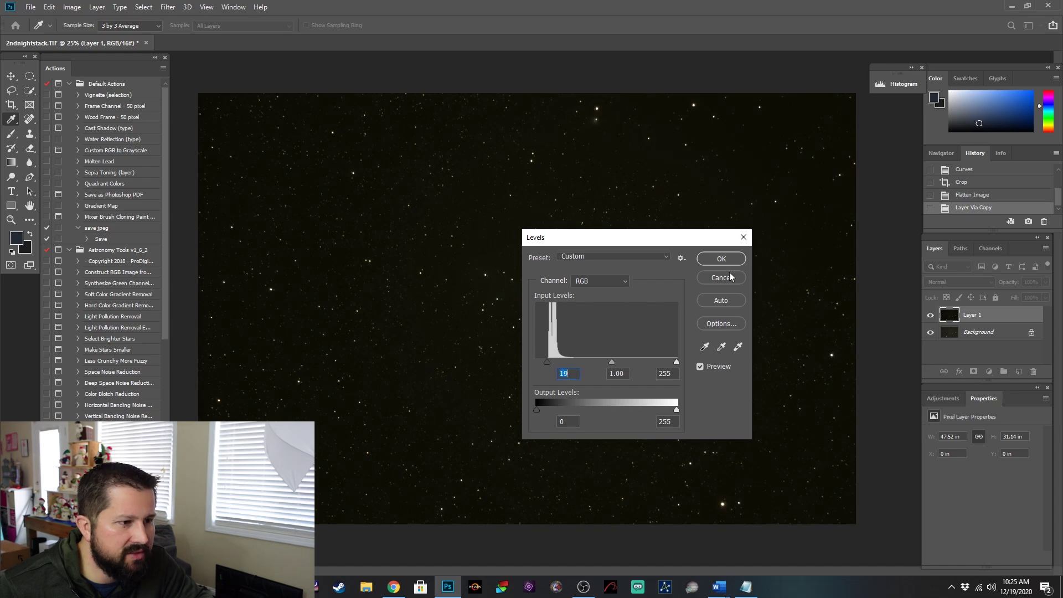
click(711, 261)
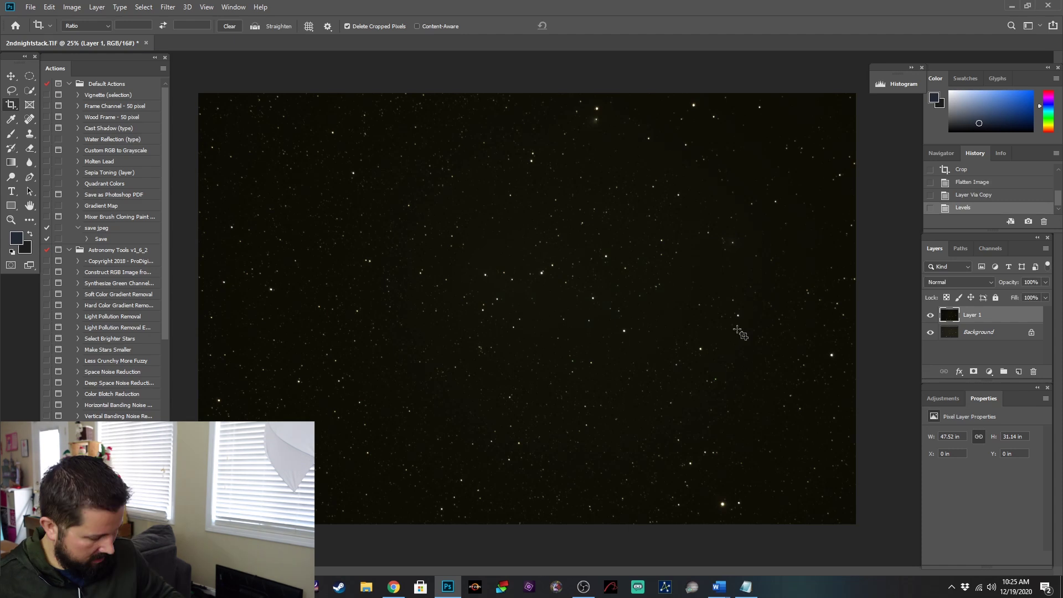
Step: Stretch the duplicate layer a second time with the Arcsinh10 Curves preset
key(ctrl+m)
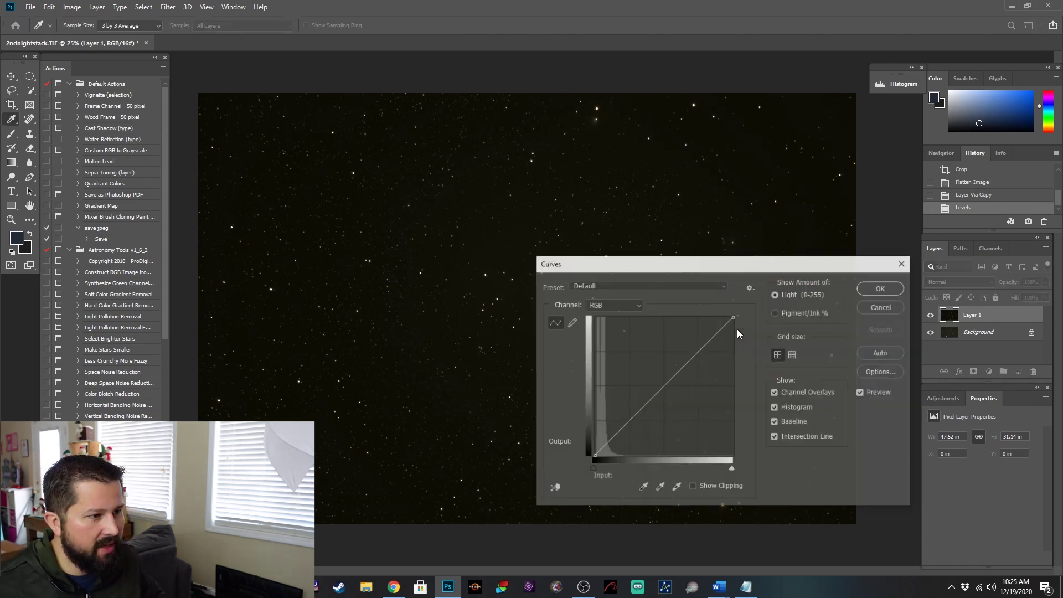
click(709, 286)
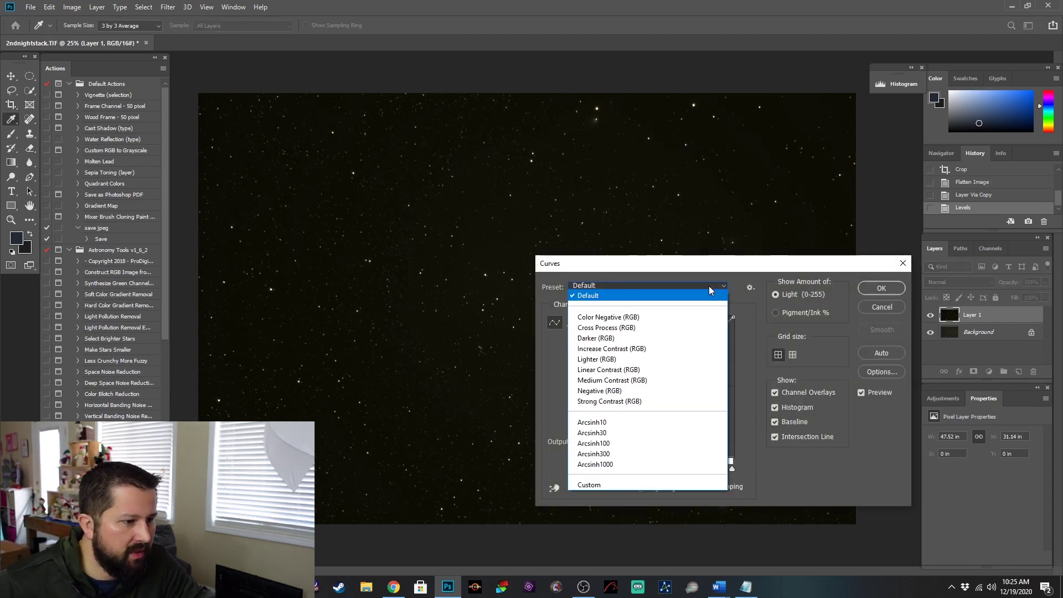
click(670, 423)
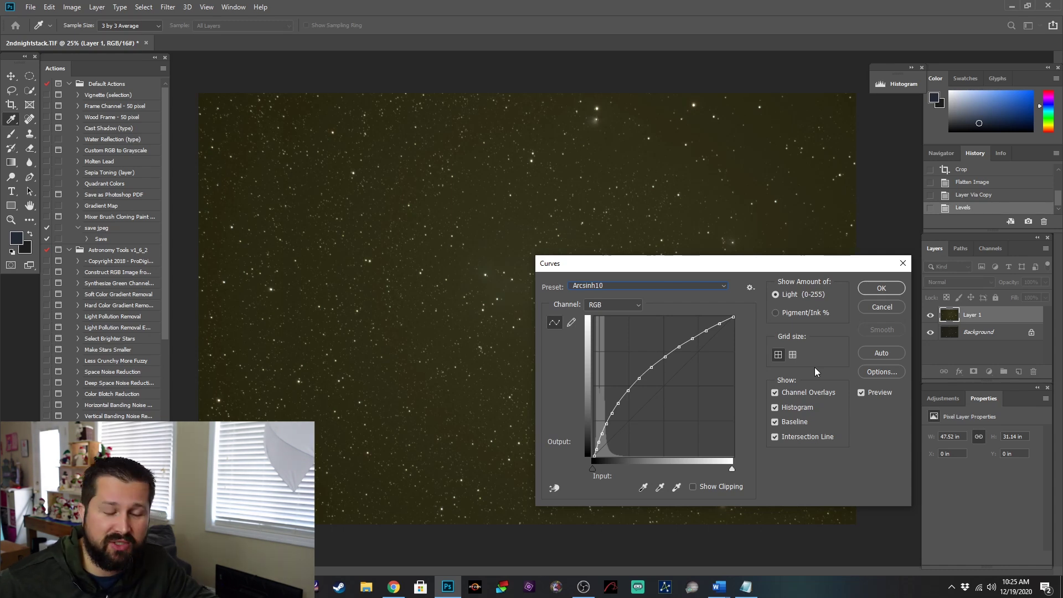
click(889, 291)
key(c)
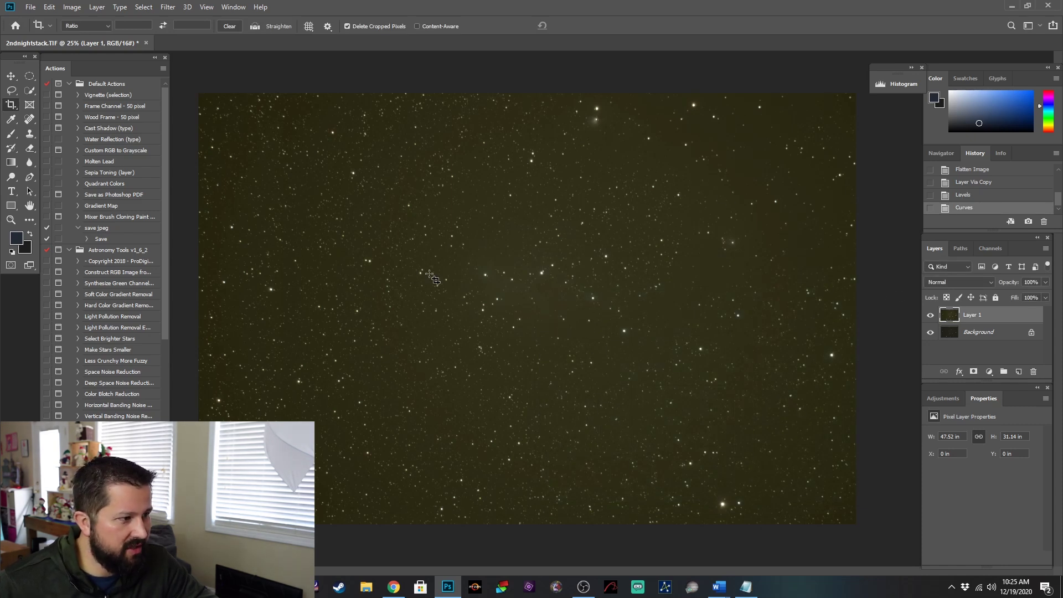
Step: Flatten the twice-stretched image and copy the background to a new layer for the colour correction
click(99, 11)
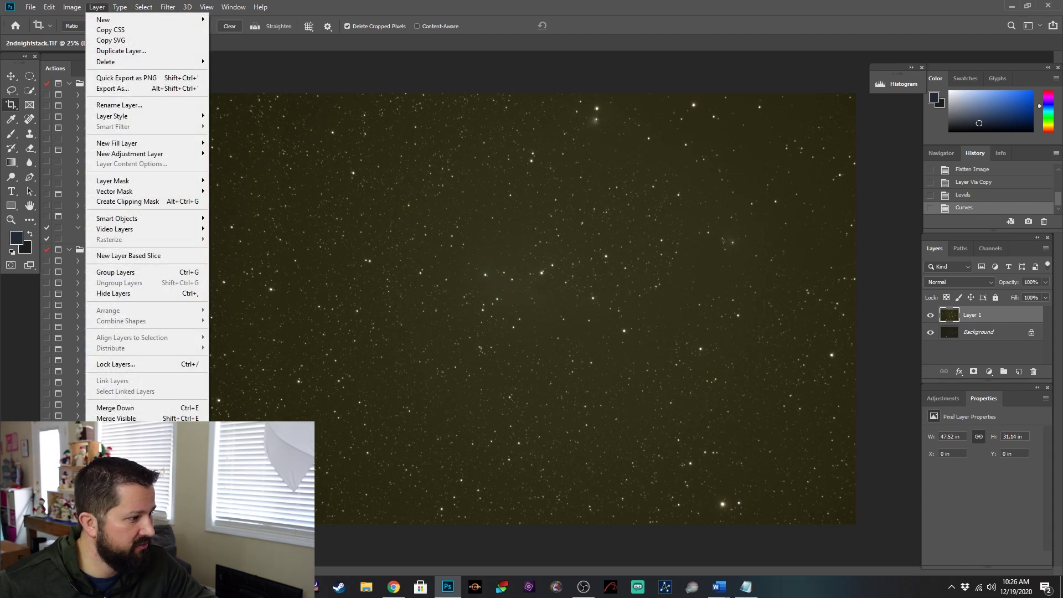
click(127, 429)
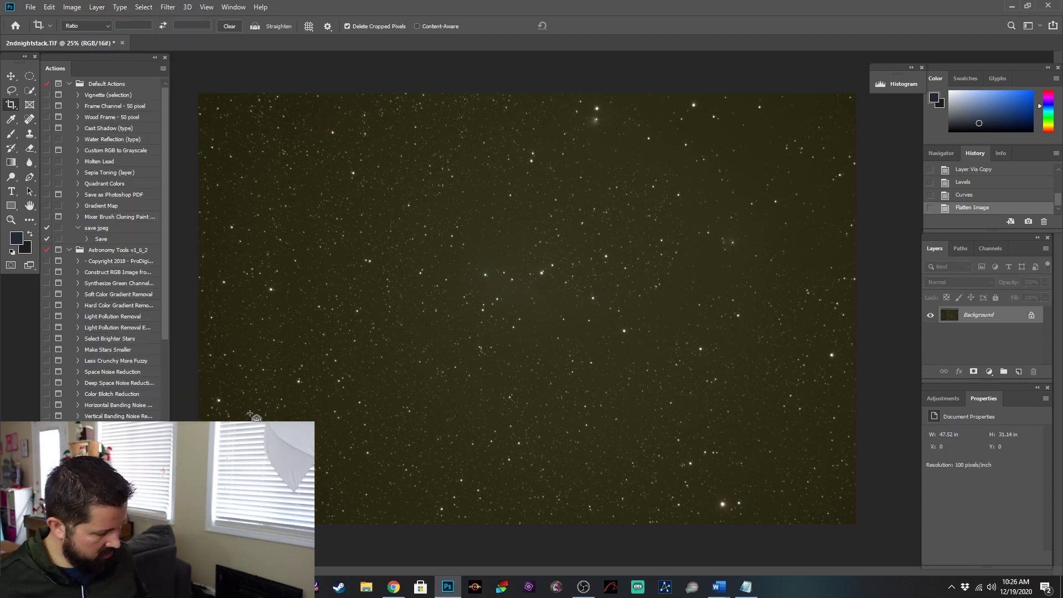
key(ctrl+j)
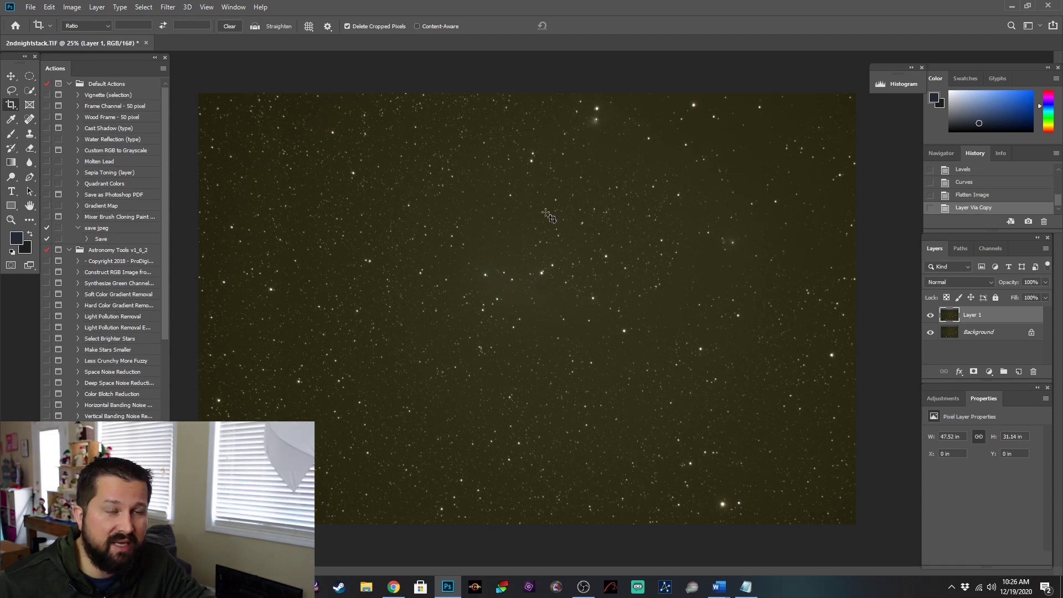
Step: Fill the copied layer with the image's mean colour using the Average blur filter
click(168, 7)
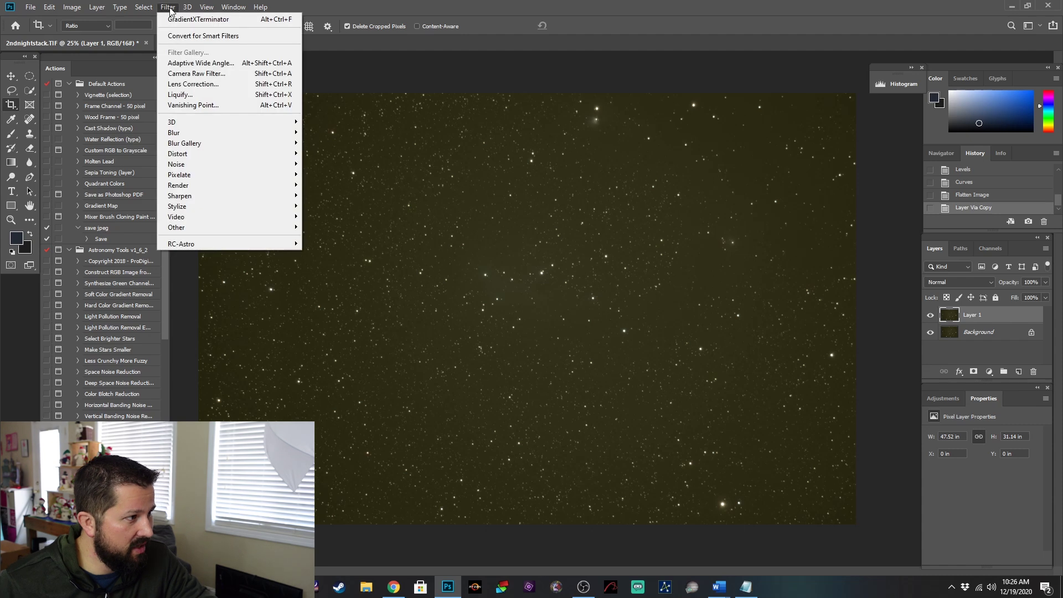
mouse_move(266, 133)
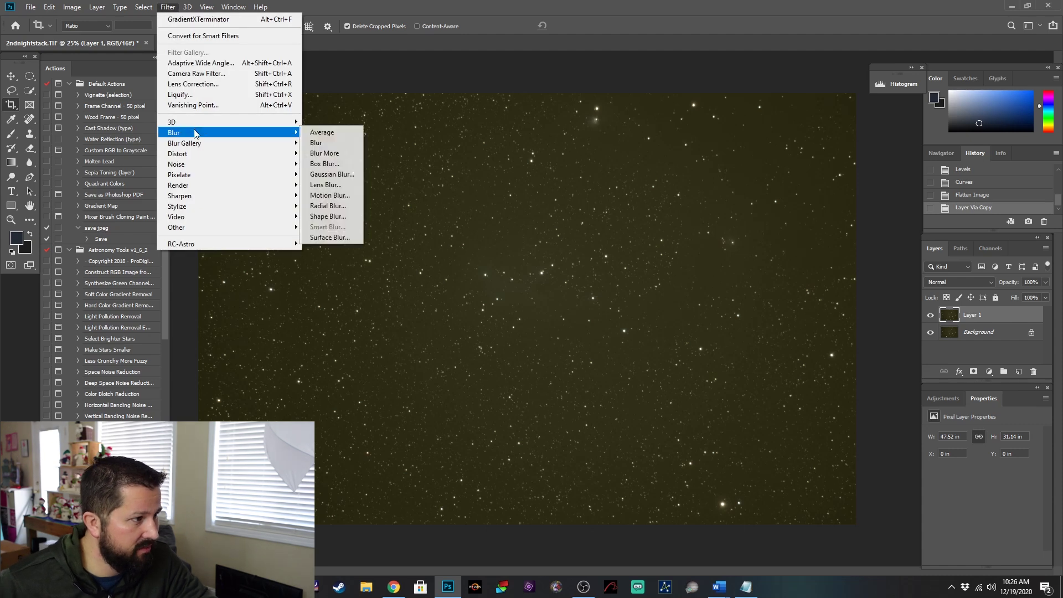
click(333, 135)
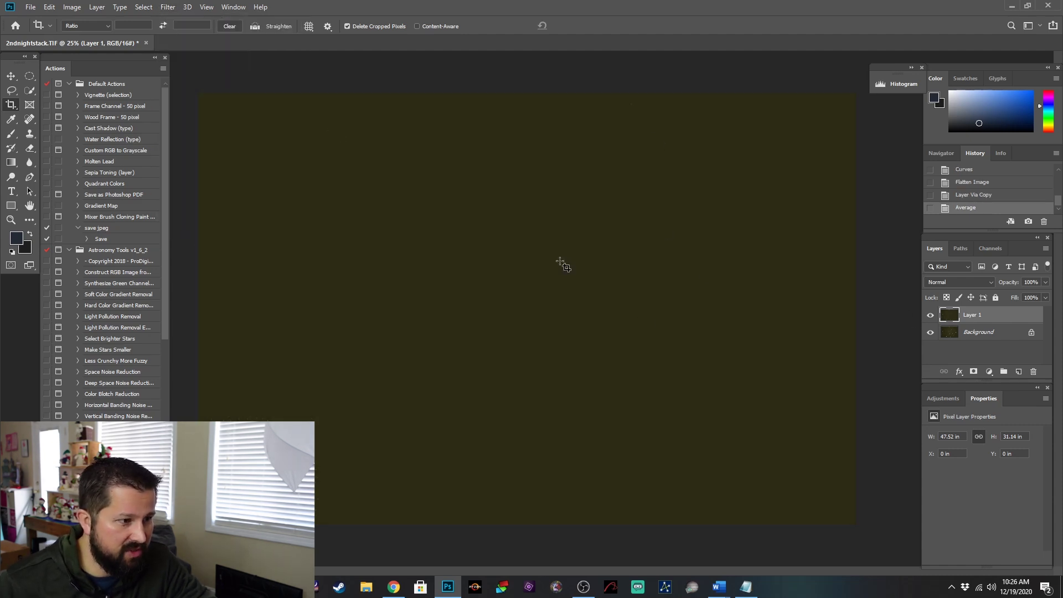
Step: Use Apply Image on the Background layer to subtract the merged layers at 100% opacity, scale 1 and offset 25
click(952, 335)
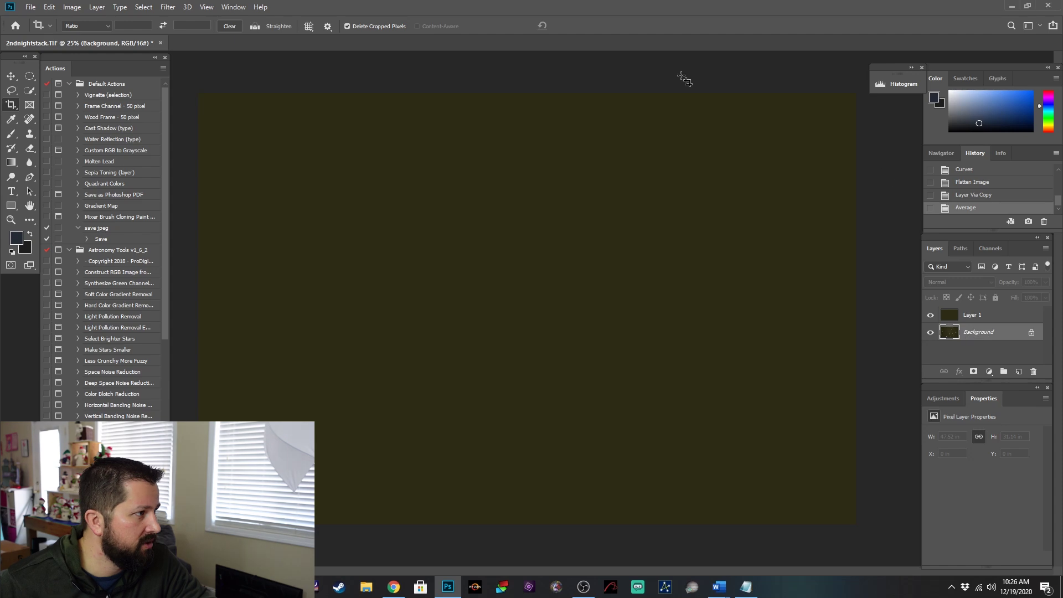
click(71, 7)
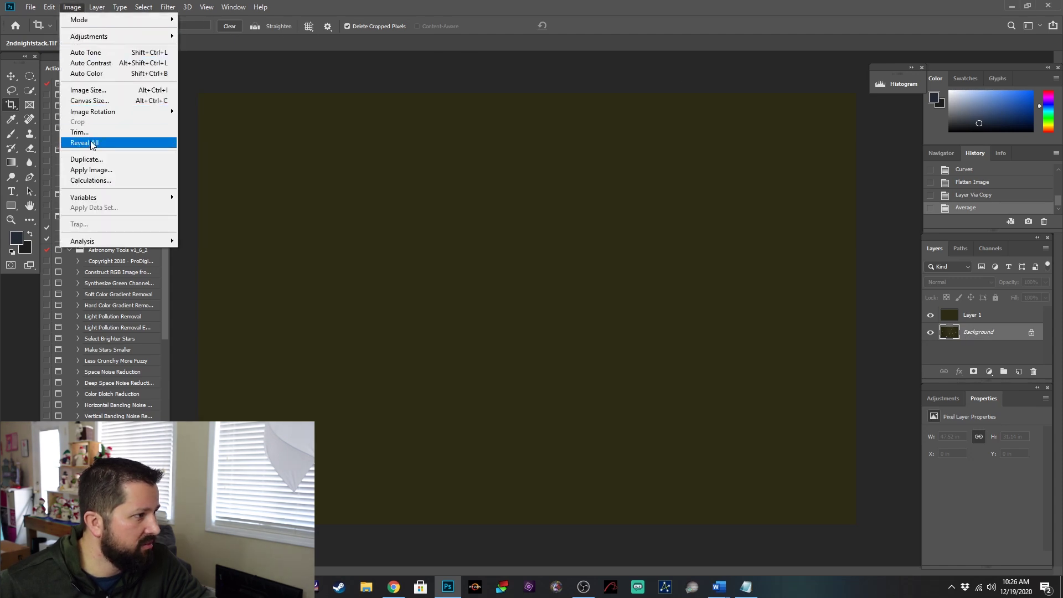
click(95, 171)
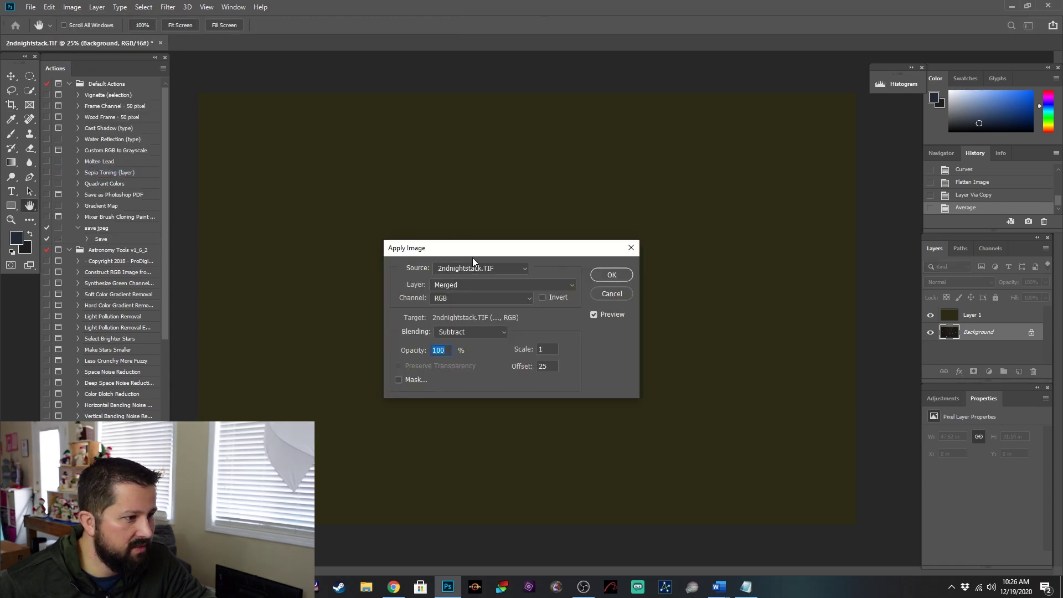
click(496, 332)
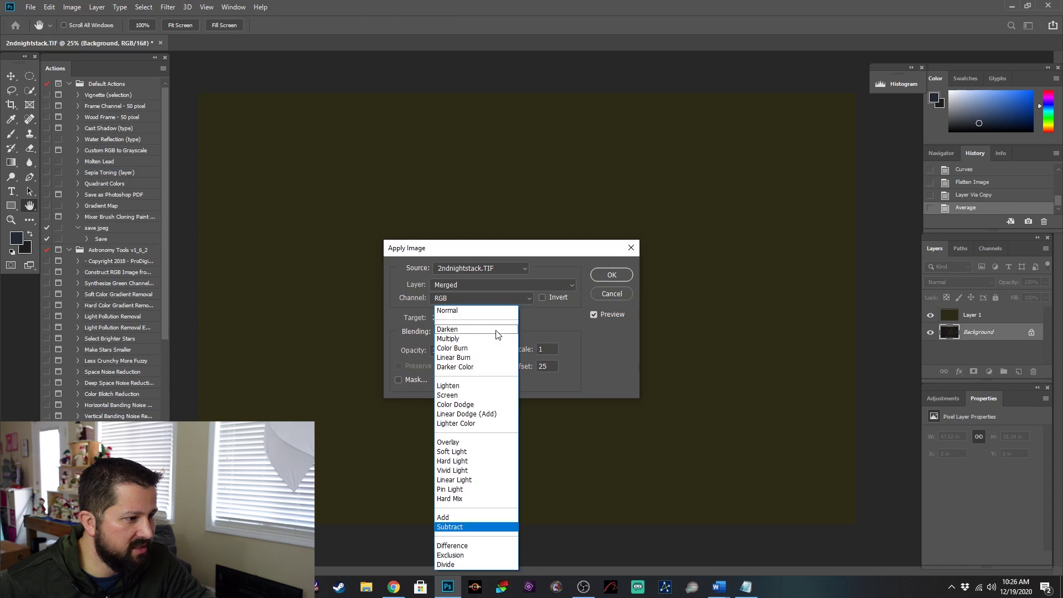
click(543, 340)
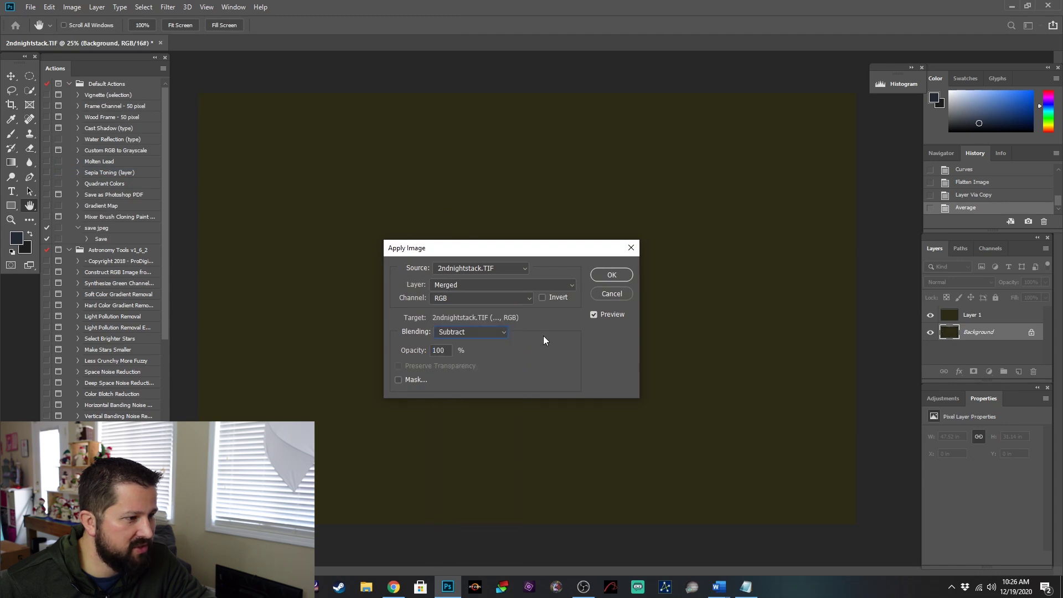
click(468, 333)
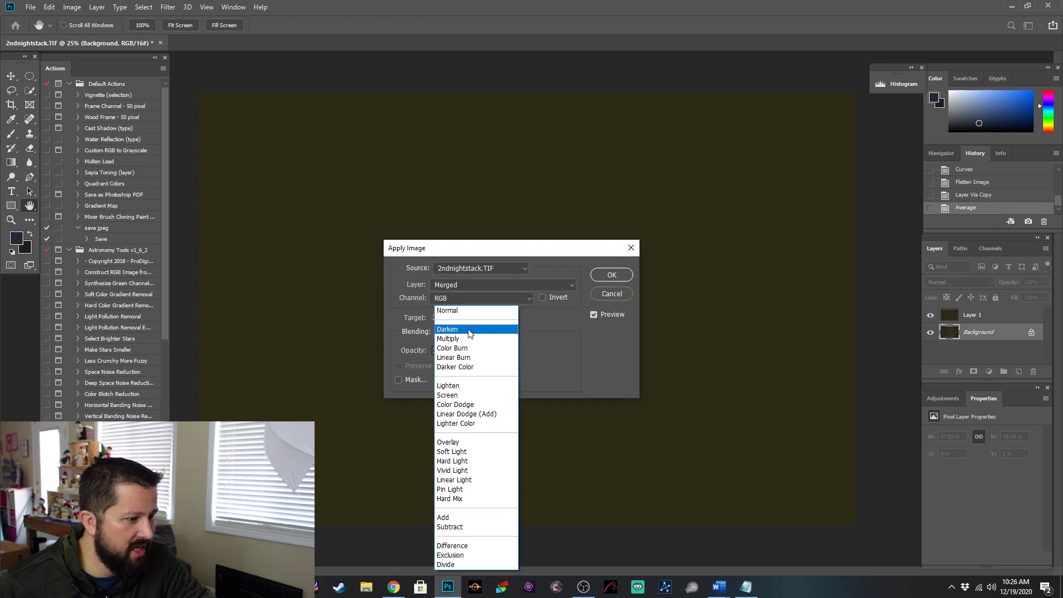
click(469, 527)
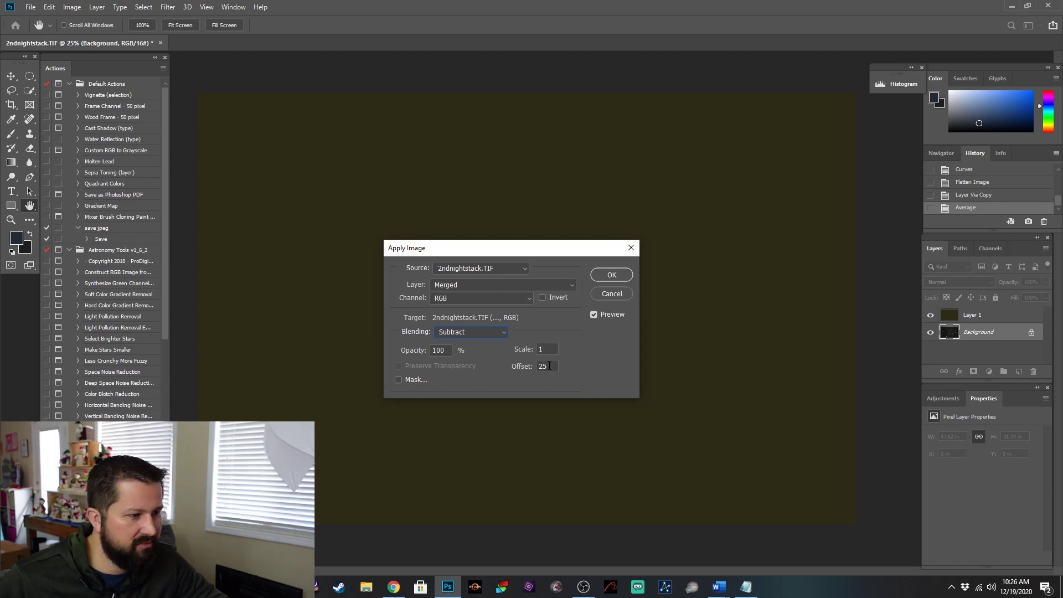
click(612, 275)
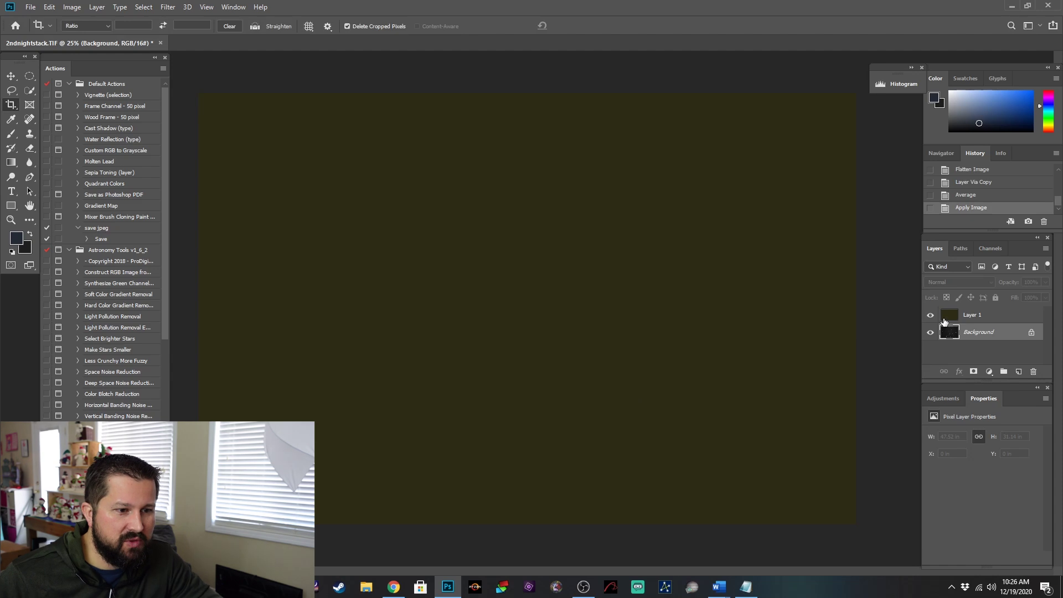
Step: Delete the averaged colour layer above the Background
click(945, 321)
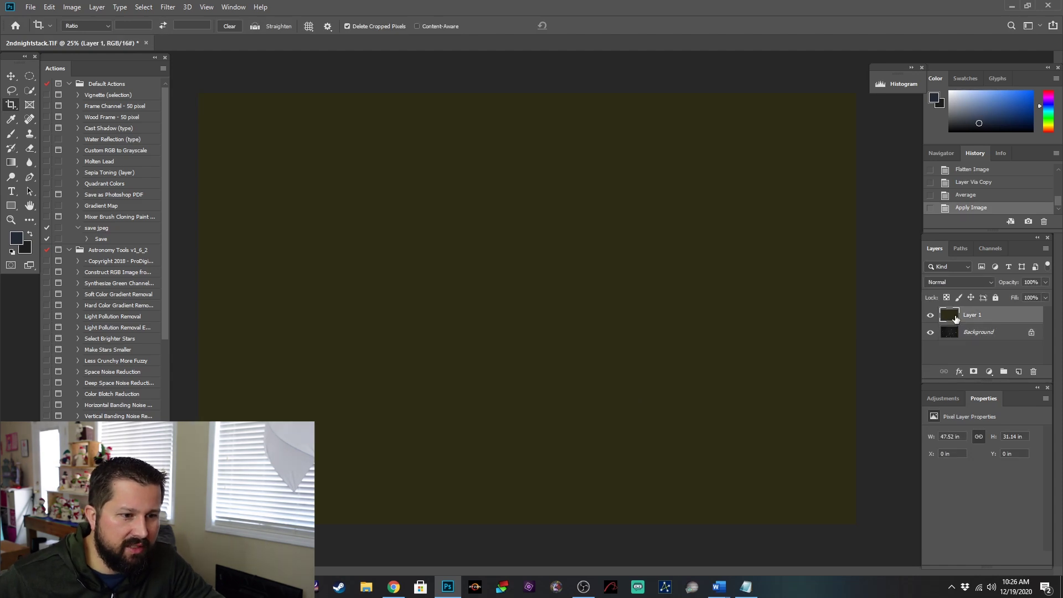
drag(951, 317, 1034, 371)
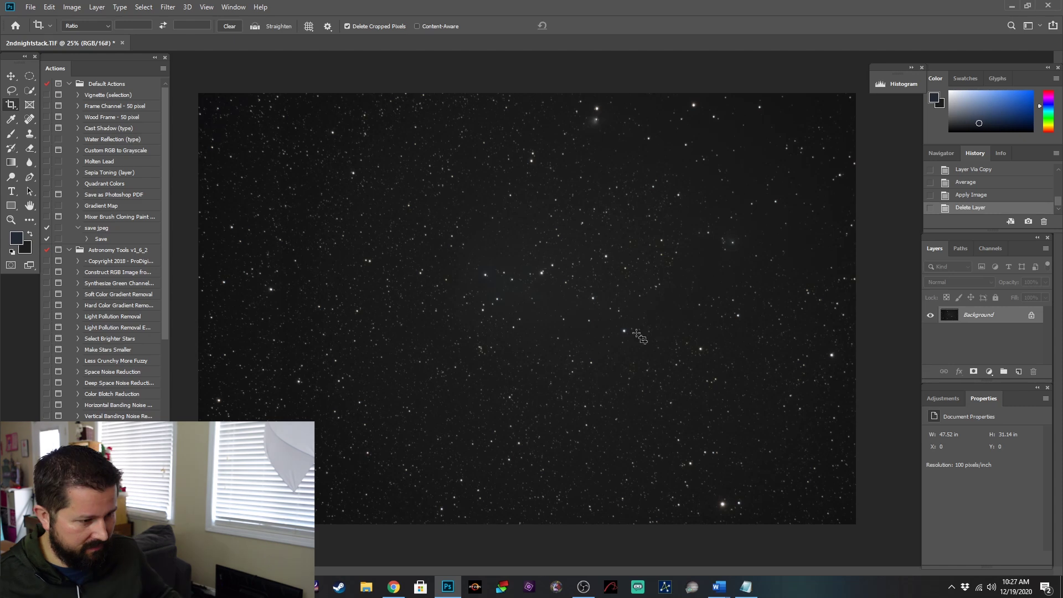
key(ctrl)
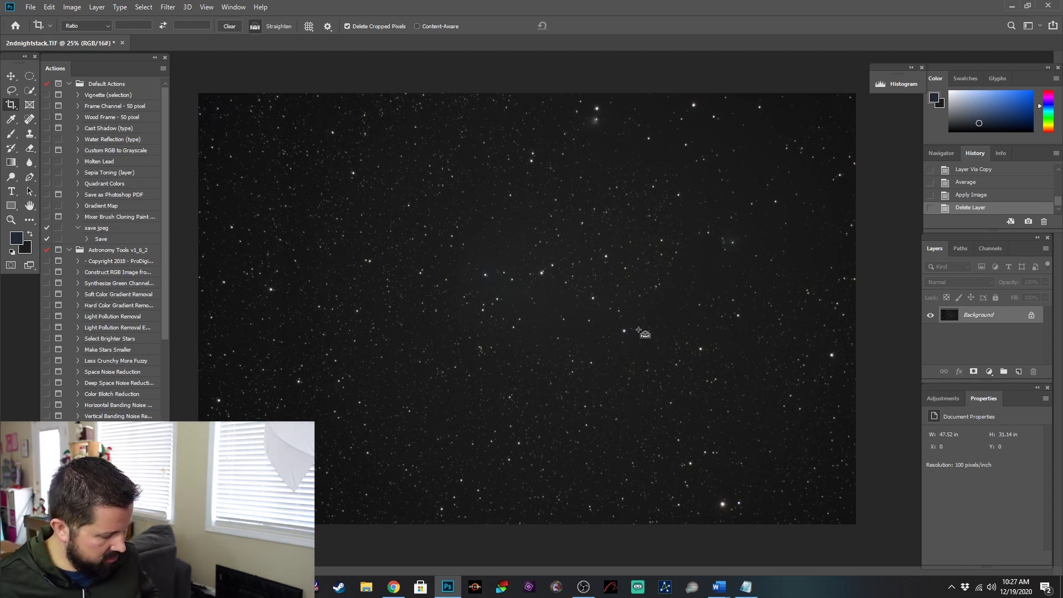
Step: Copy the background to a new layer and select its highlights with Color Range at 75% fuzziness and range 73
key(ctrl+j)
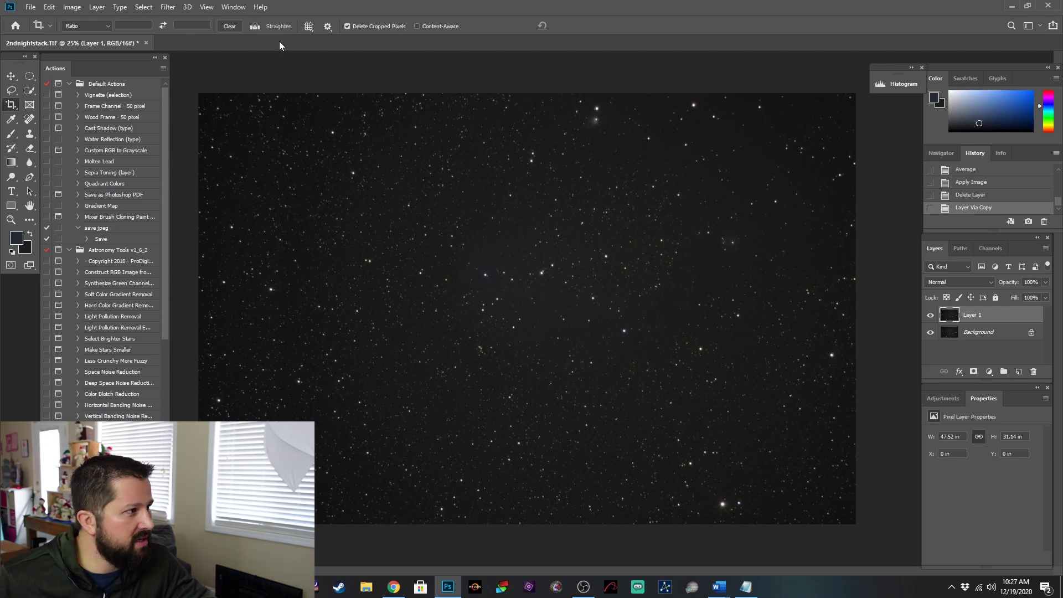
click(143, 9)
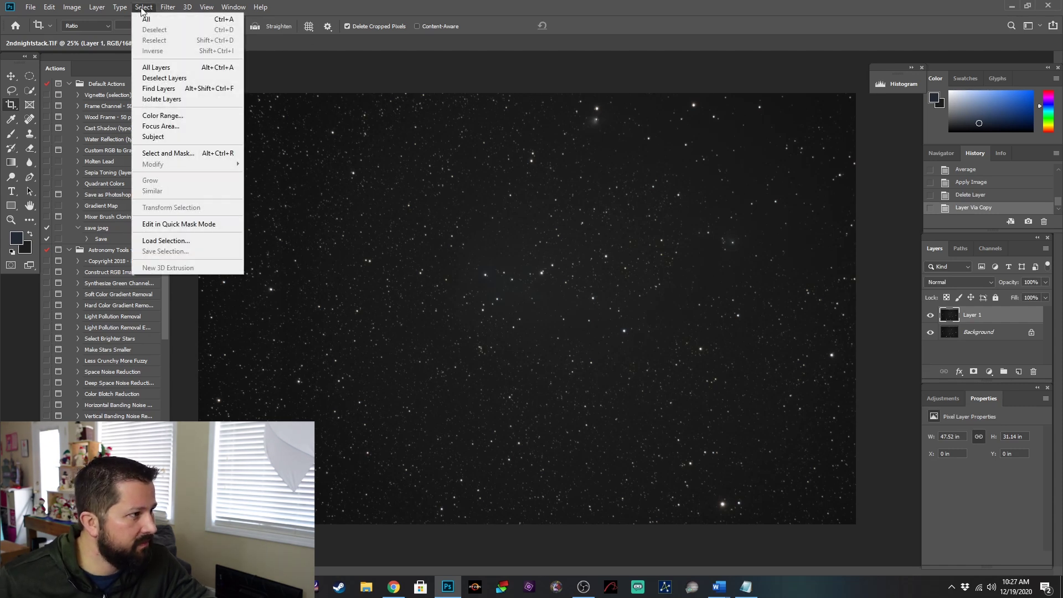
click(157, 116)
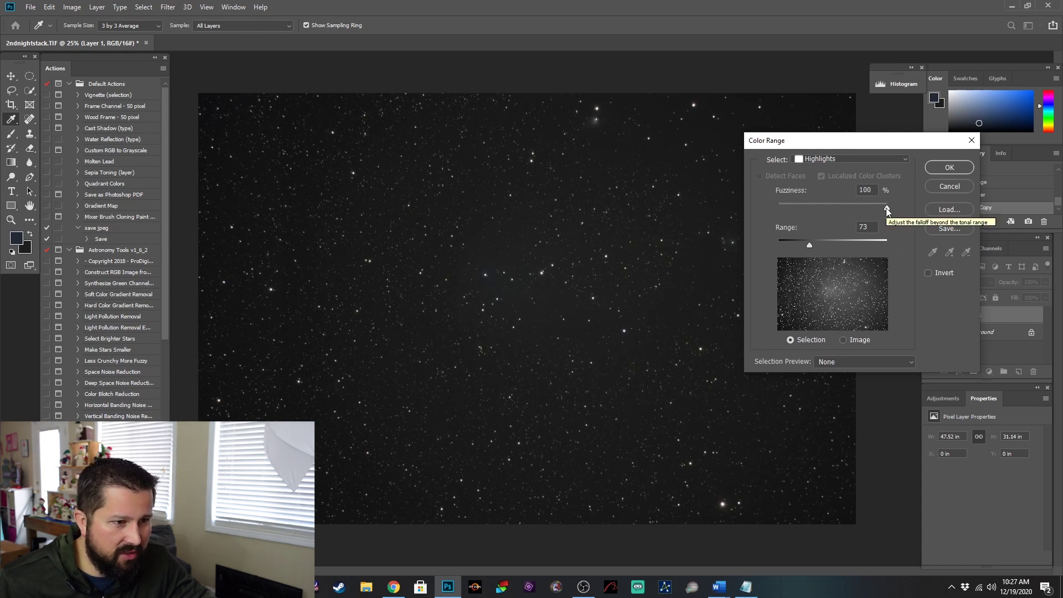
drag(886, 208, 860, 212)
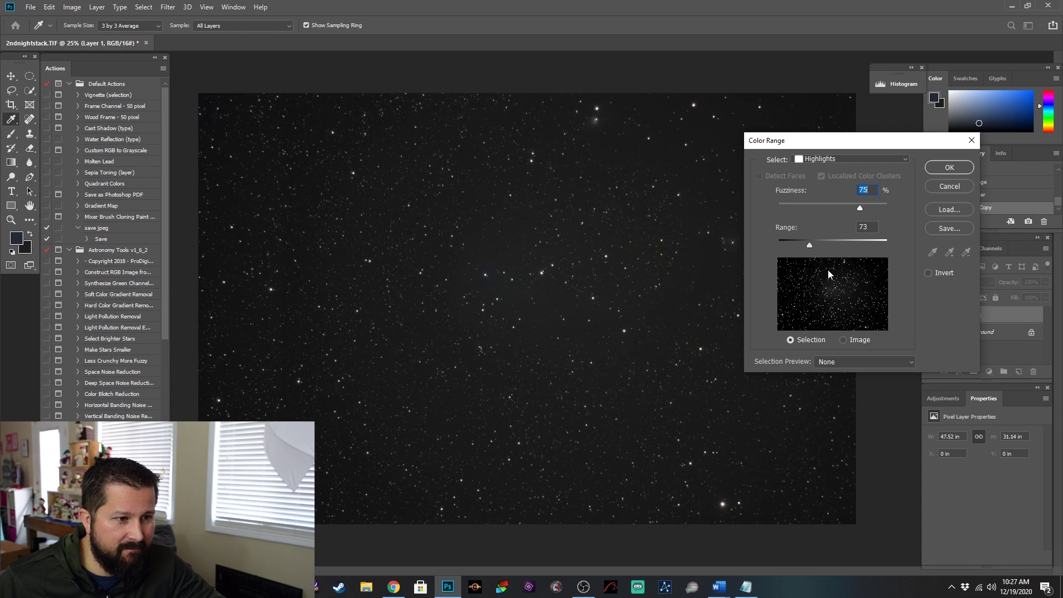
click(949, 167)
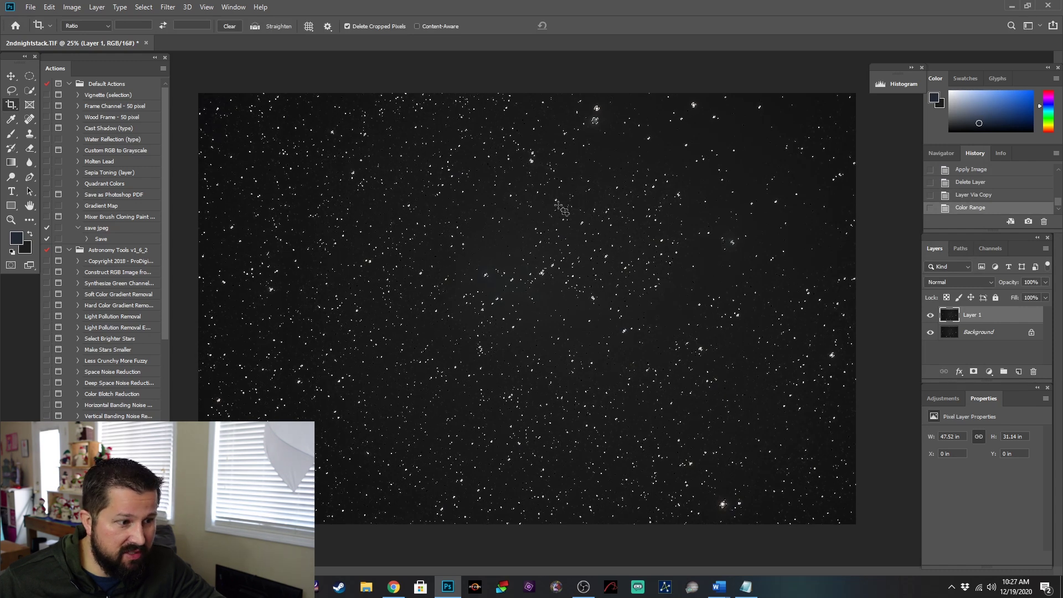
Step: Expand the star selection by 2 pixels, turn it into a layer mask on the copied layer and view the mask
click(144, 8)
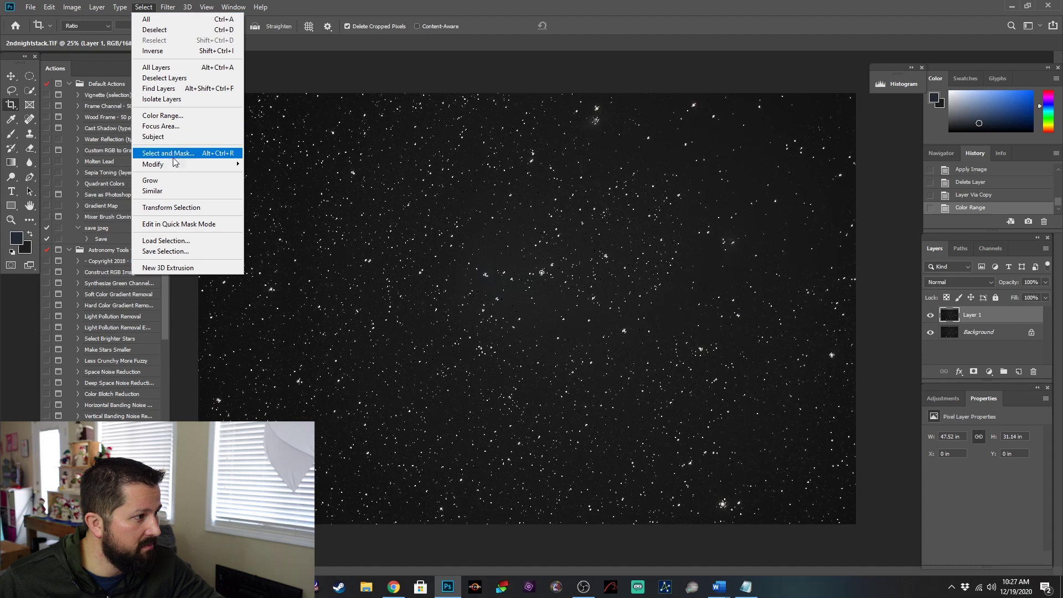
mouse_move(173, 163)
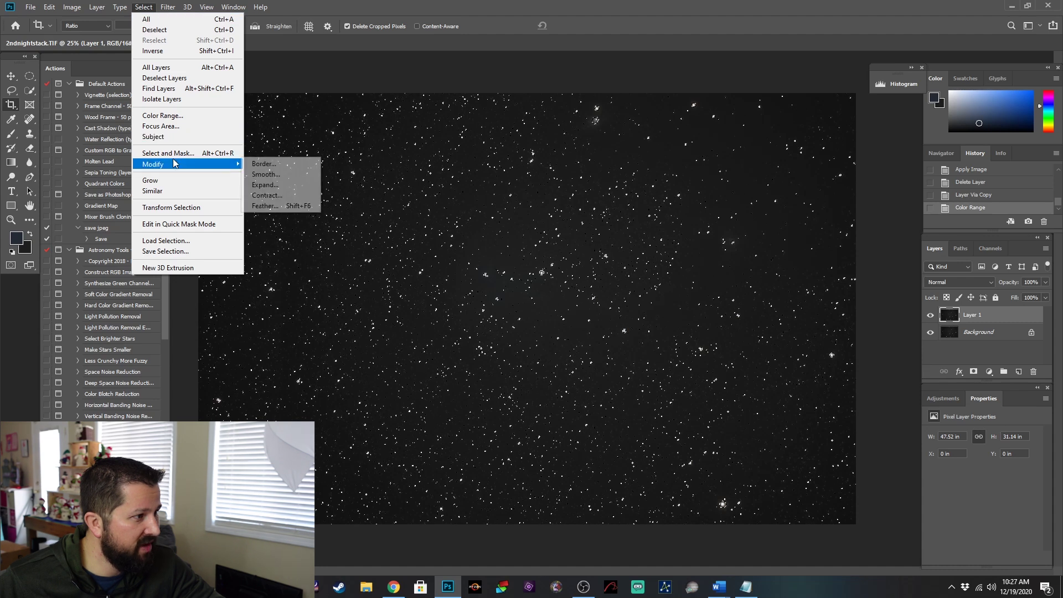
click(265, 185)
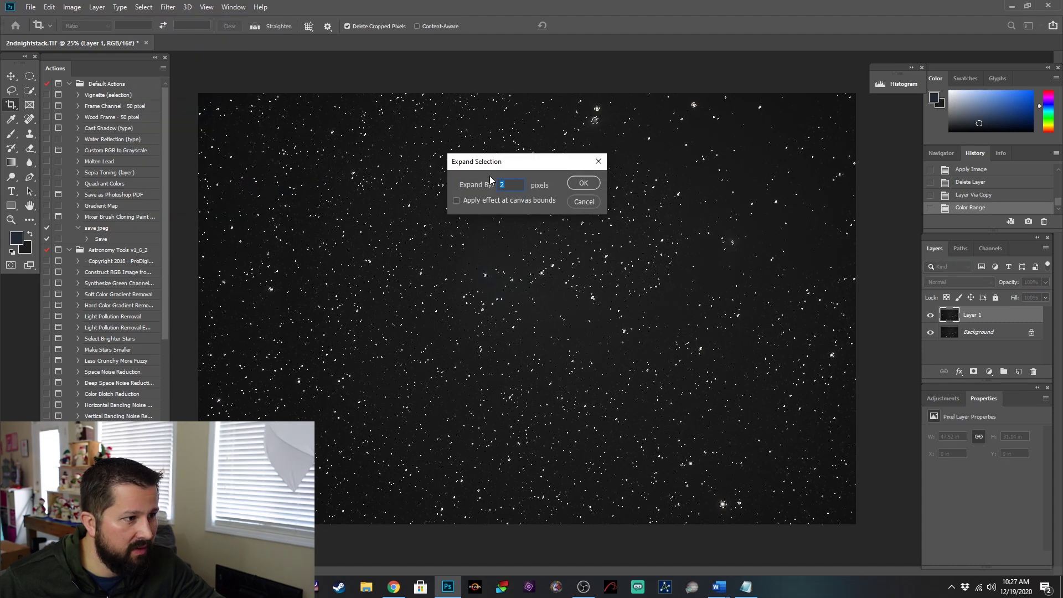
click(582, 186)
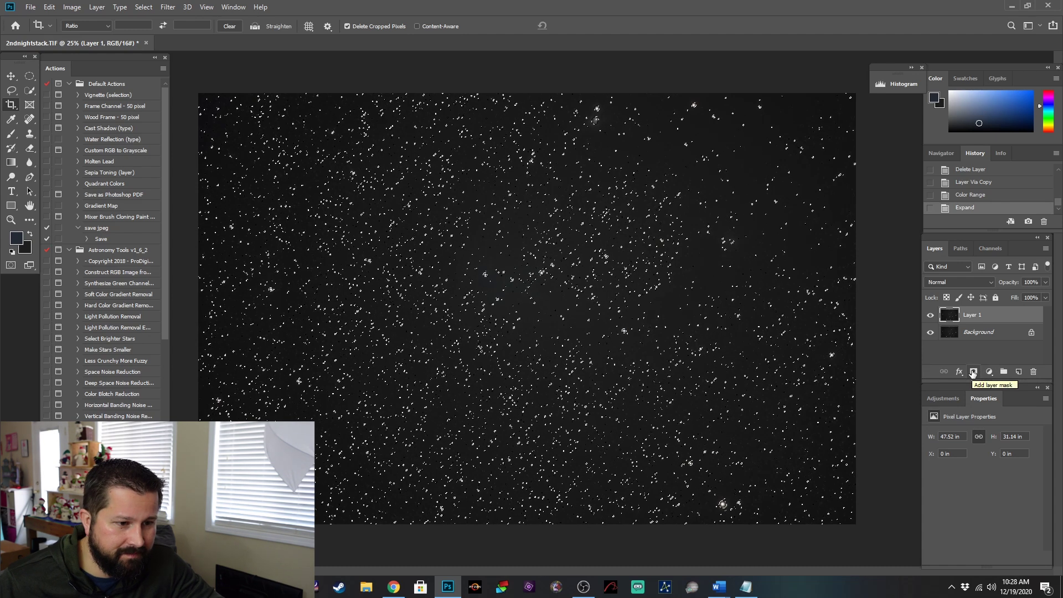
click(973, 373)
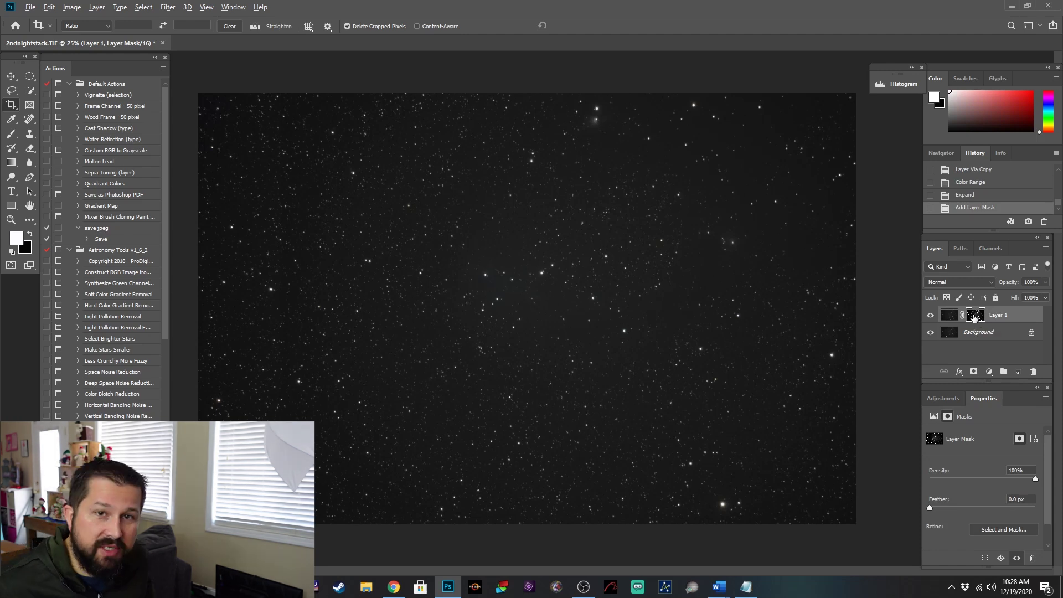
alt+click(974, 317)
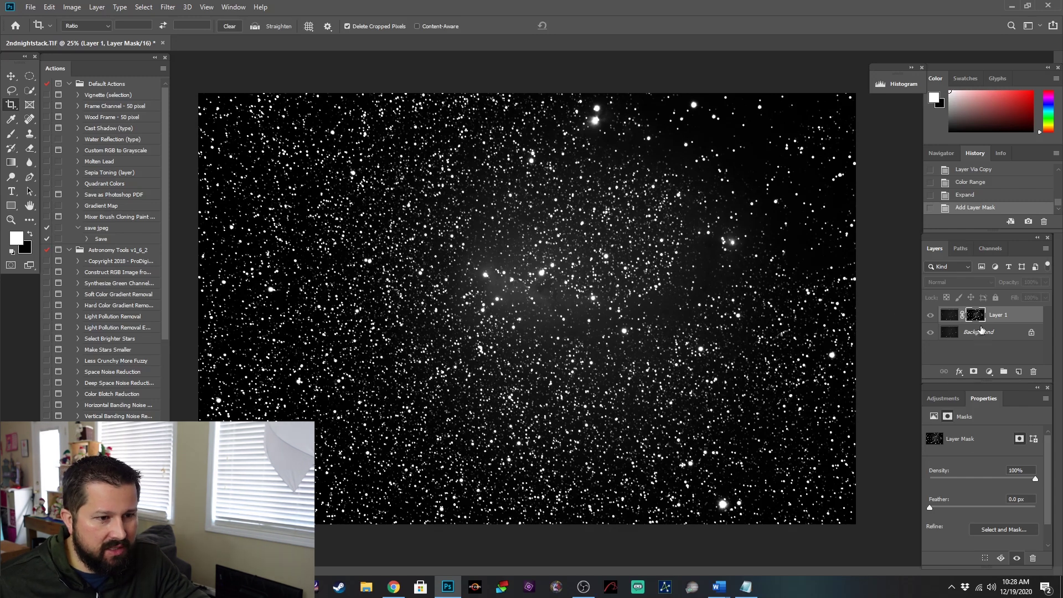
Step: Raise the saturation of the masked layer's image to +77 with Hue/Saturation
click(951, 319)
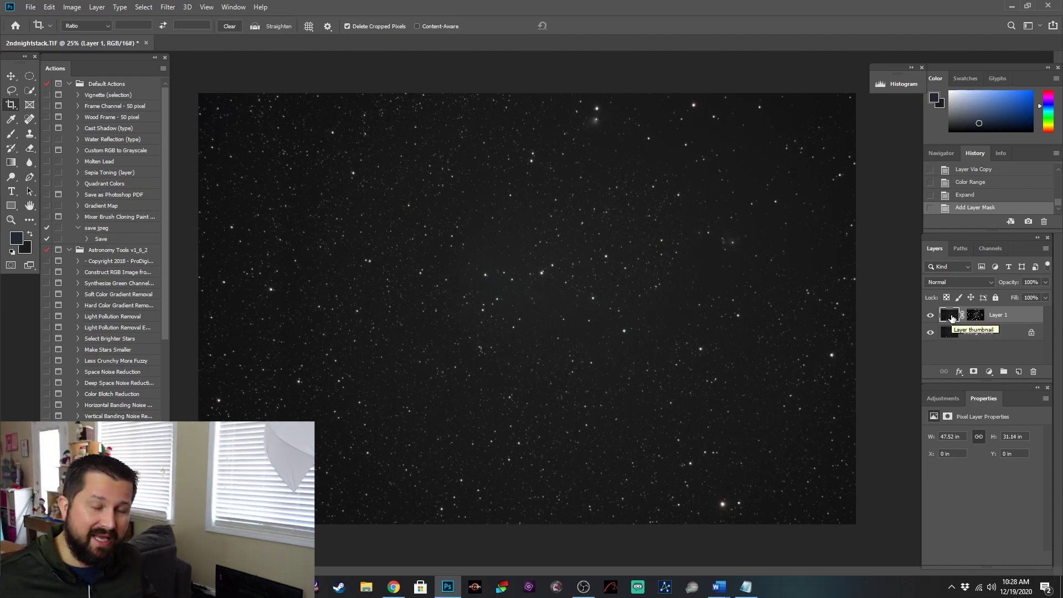
key(ctrl+u)
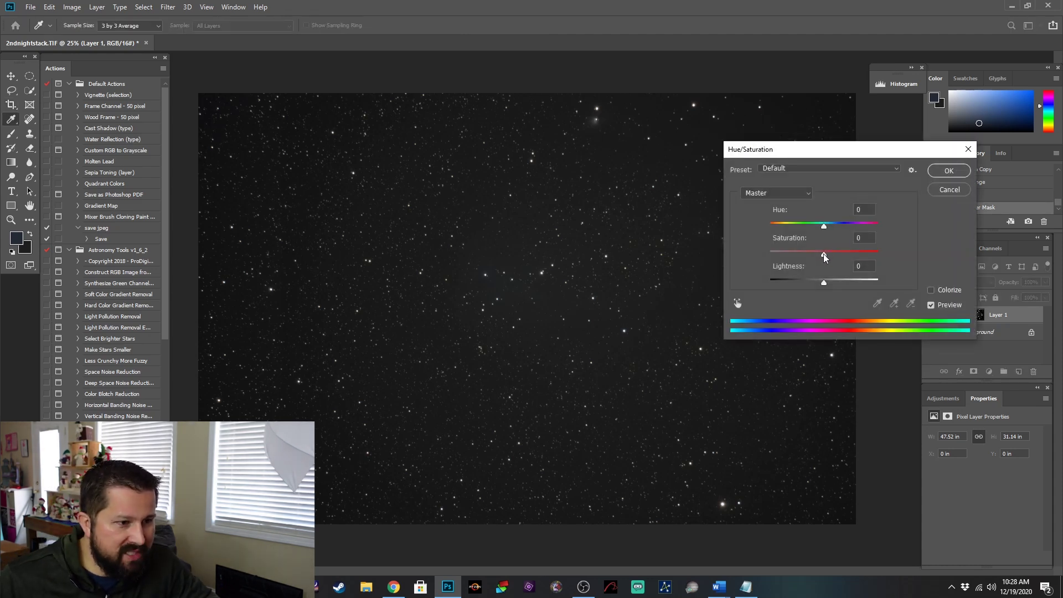
drag(824, 256, 867, 261)
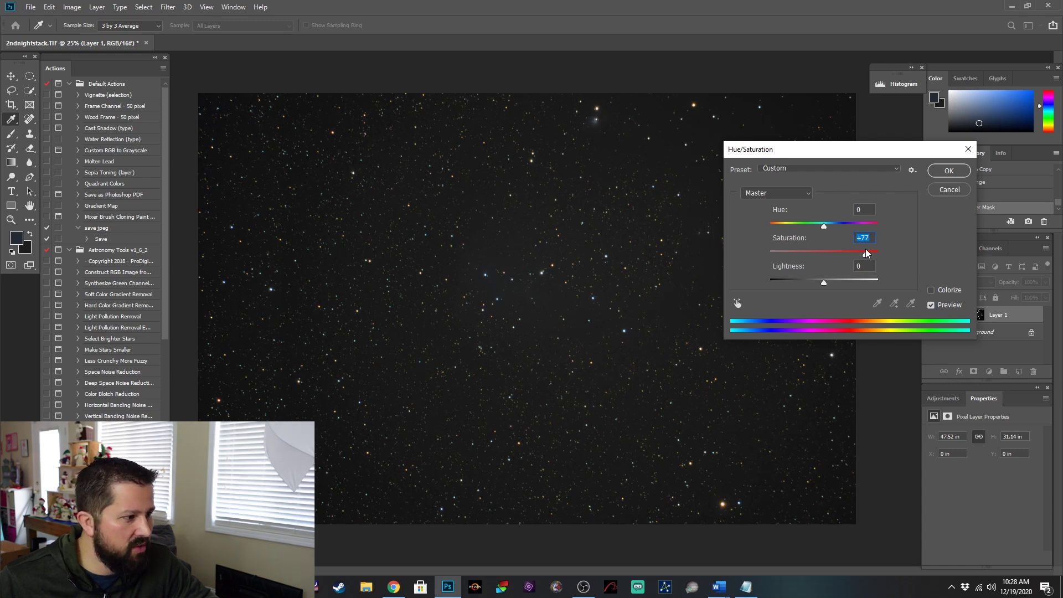
click(948, 171)
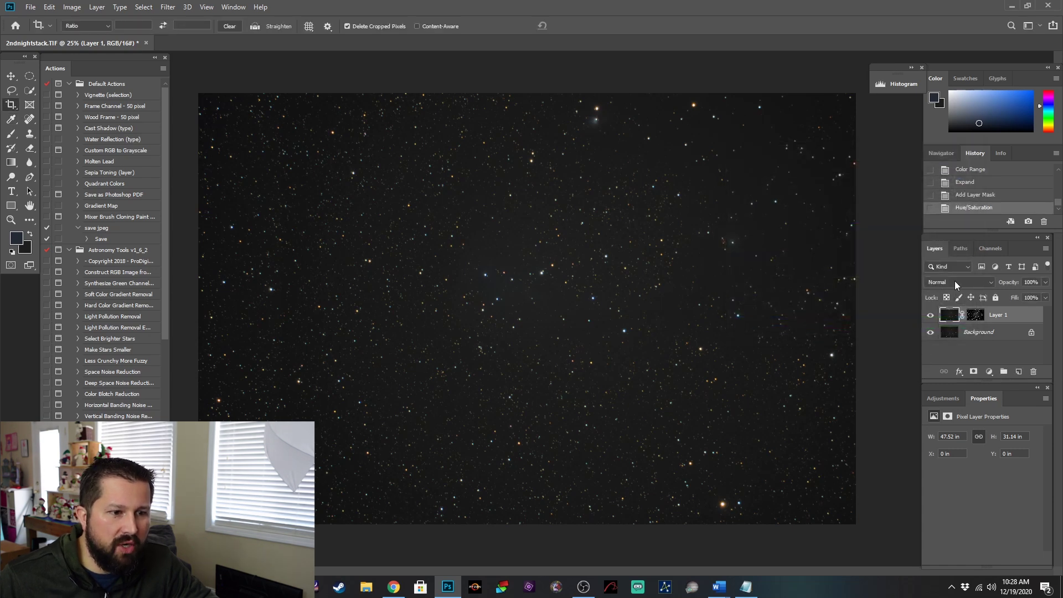
Step: Set the masked star layer's blend mode to Color and flatten the image
click(991, 283)
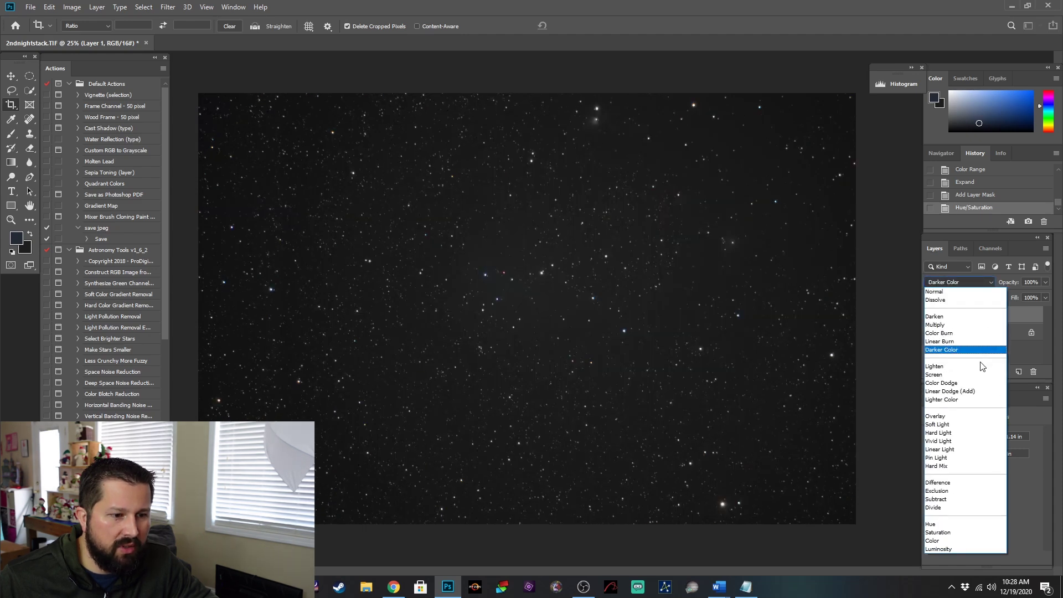
click(937, 541)
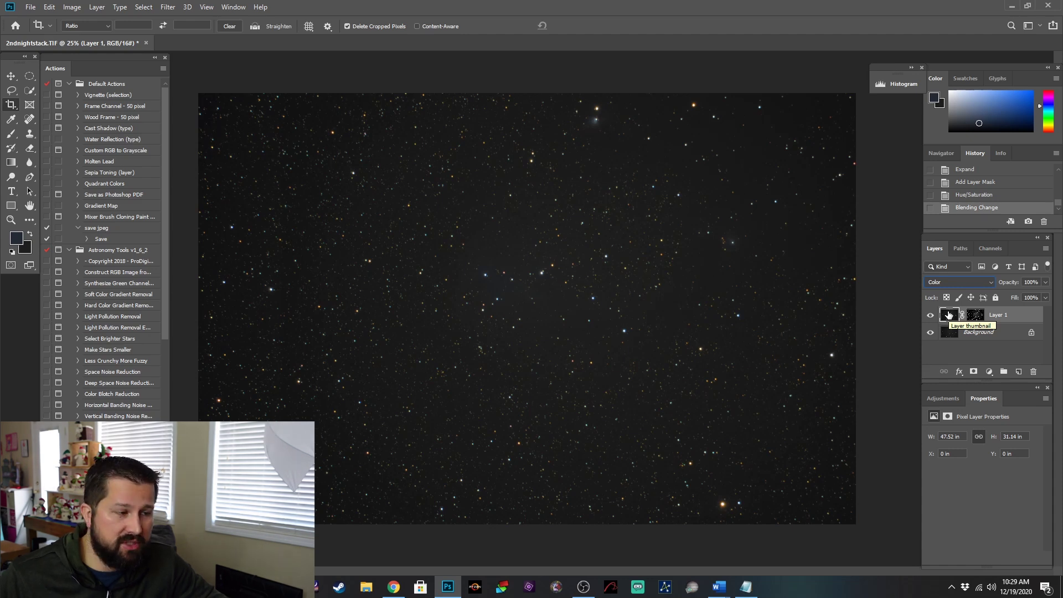
click(96, 8)
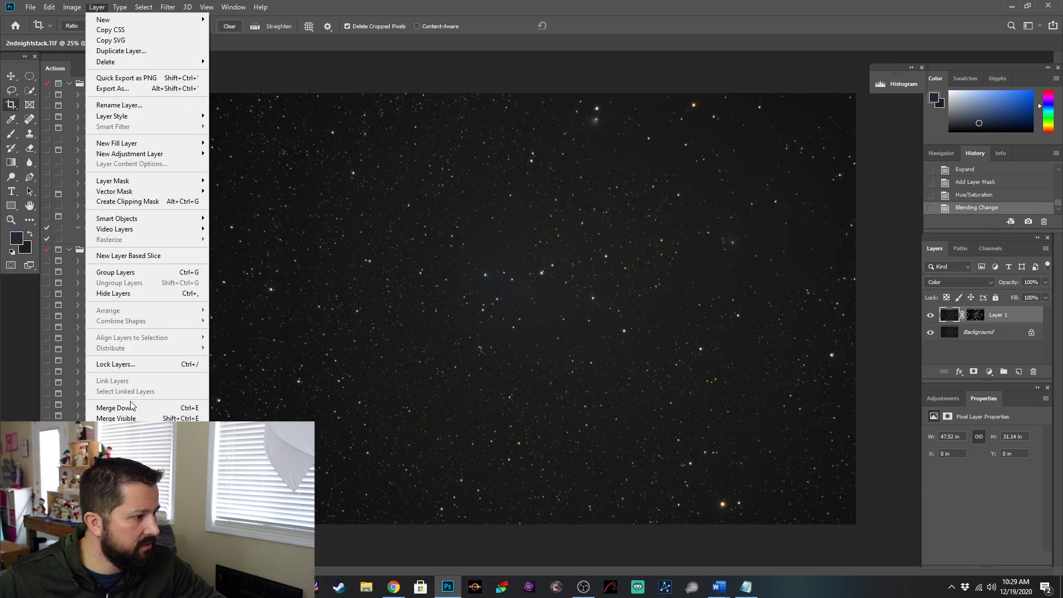
key(Escape)
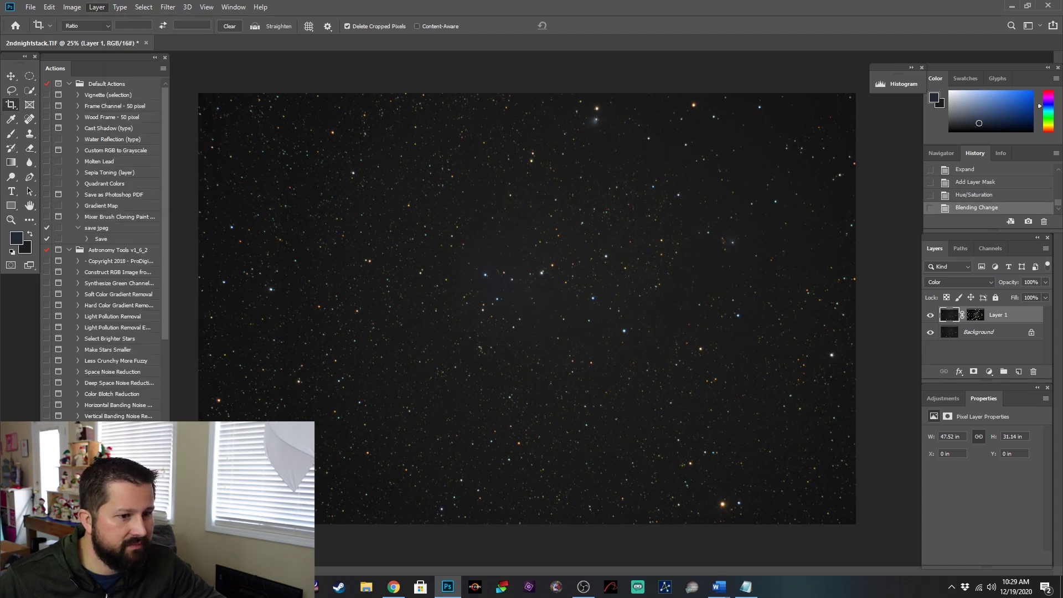
Step: Save the flattened image as an uncompressed TIFF in the IC2169 edited folder, replacing the existing ic21691stnightstarsonly file
click(30, 7)
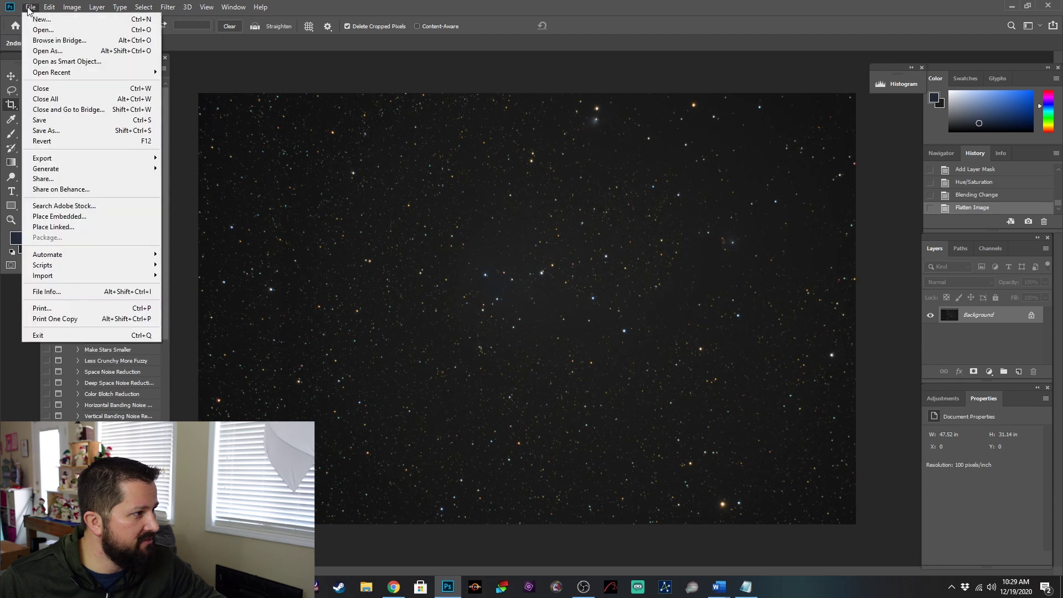
click(46, 130)
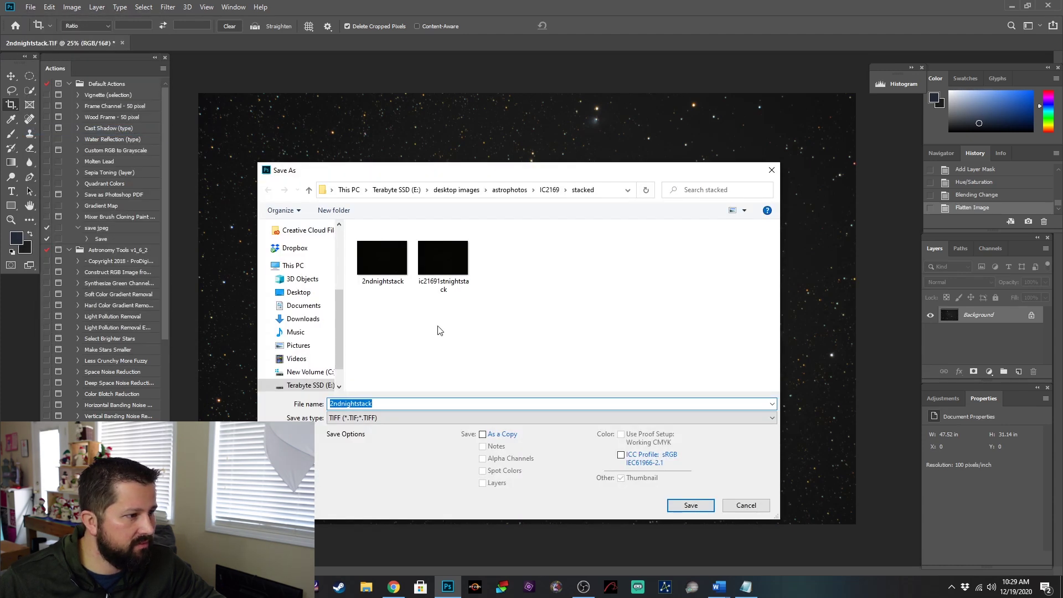
click(549, 191)
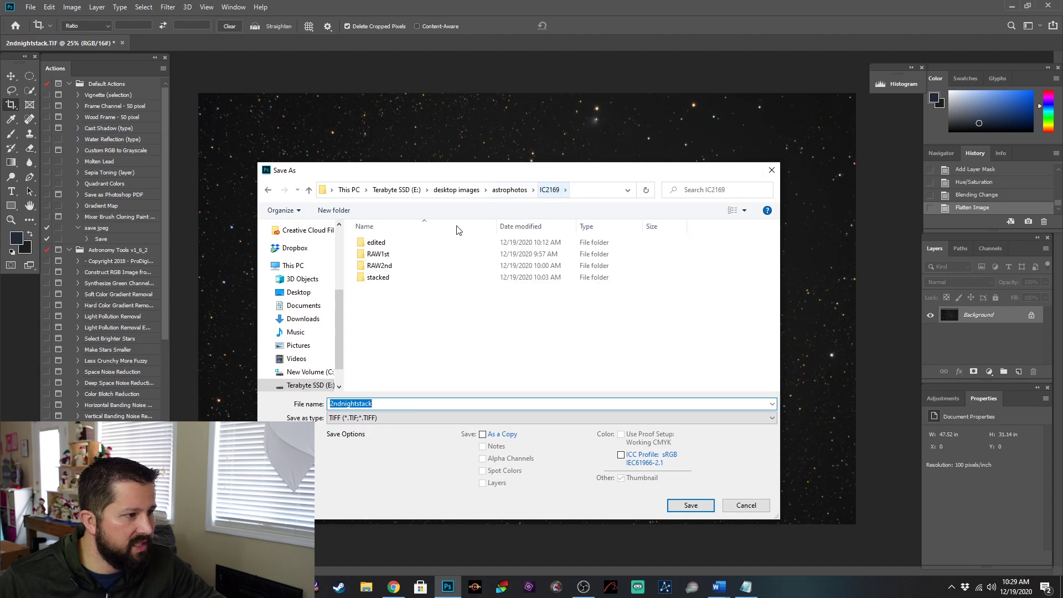
click(382, 244)
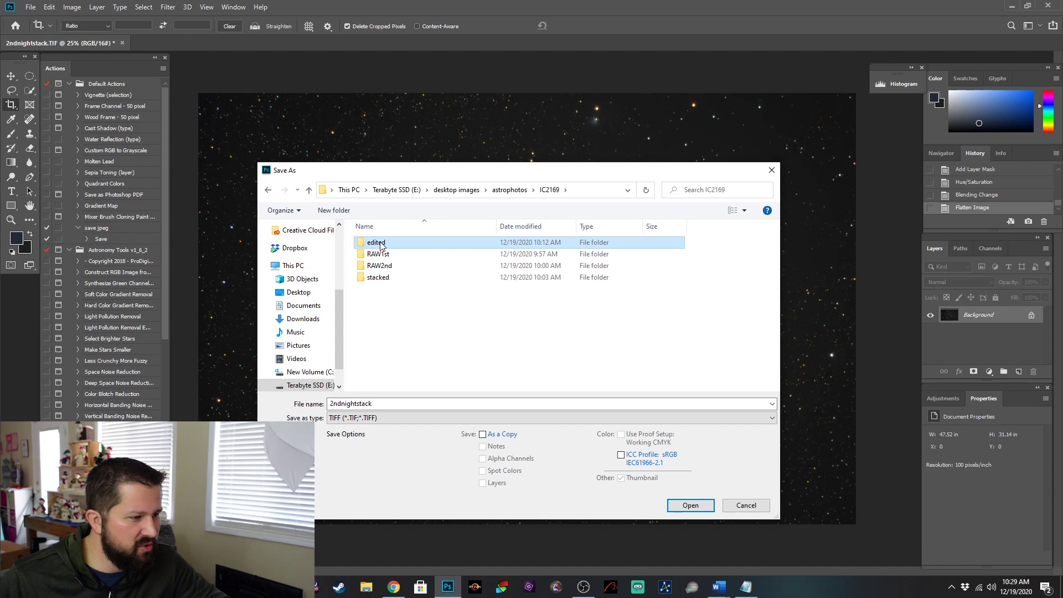
double_click(382, 244)
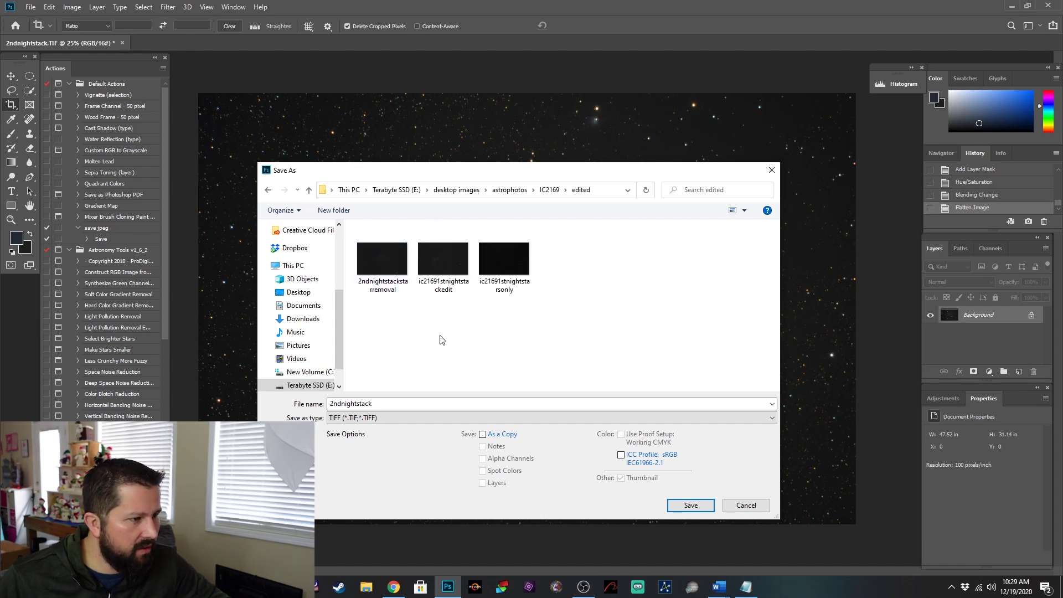
click(504, 283)
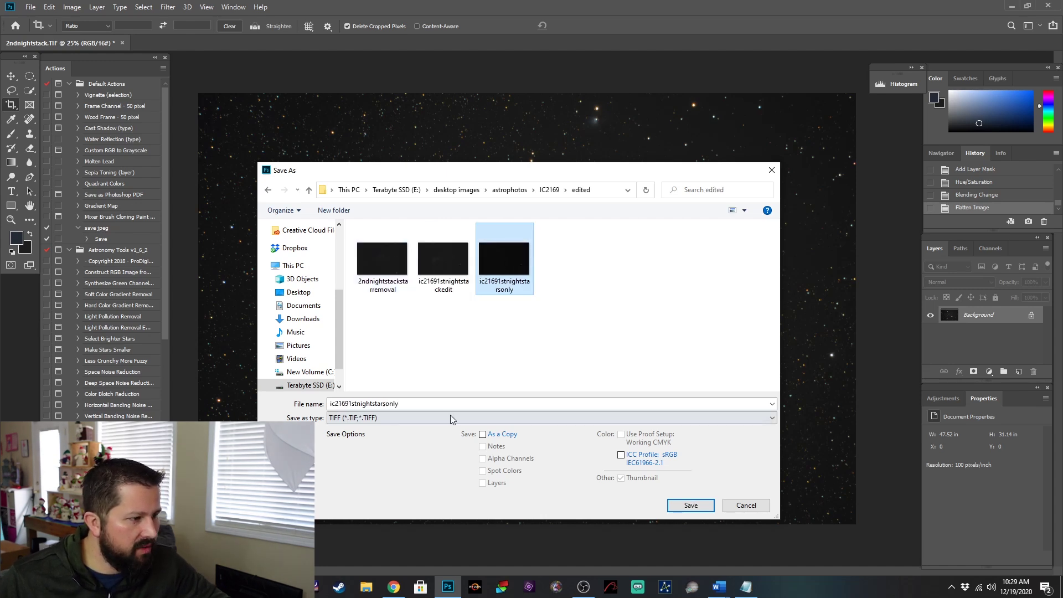
click(404, 407)
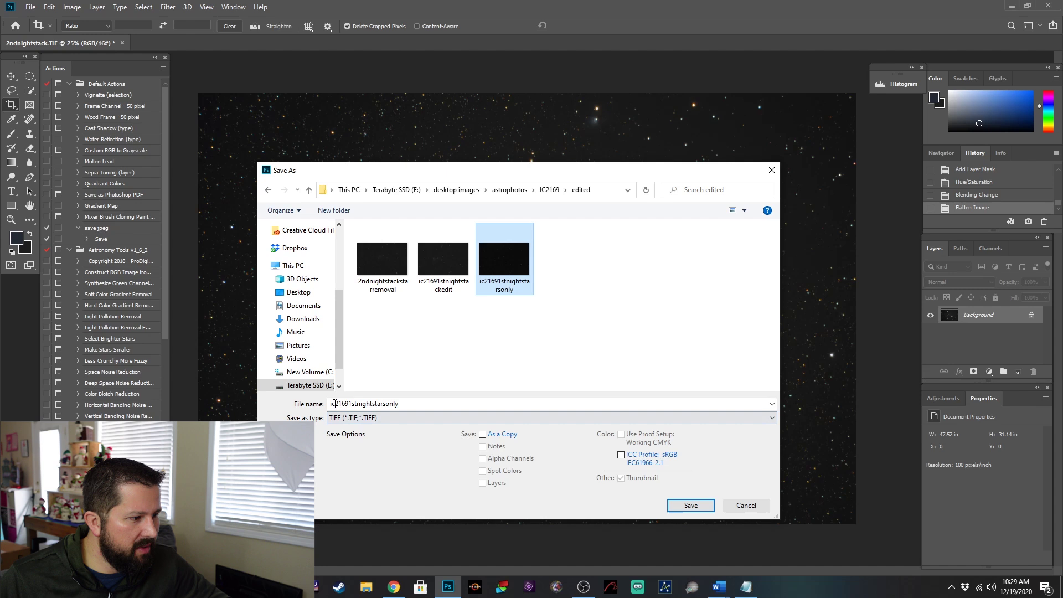
click(683, 509)
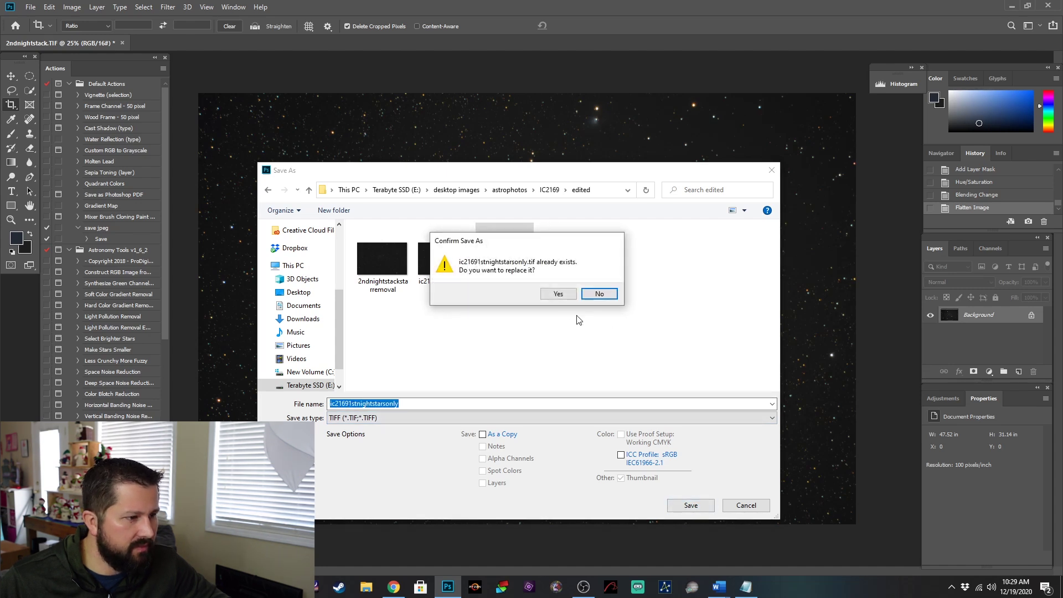
click(555, 294)
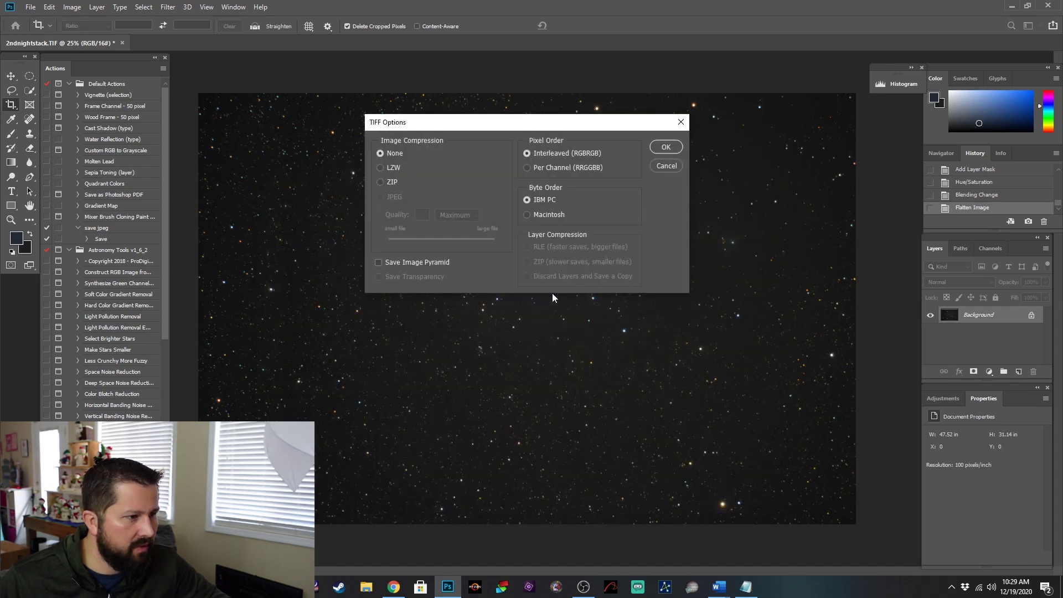
click(667, 147)
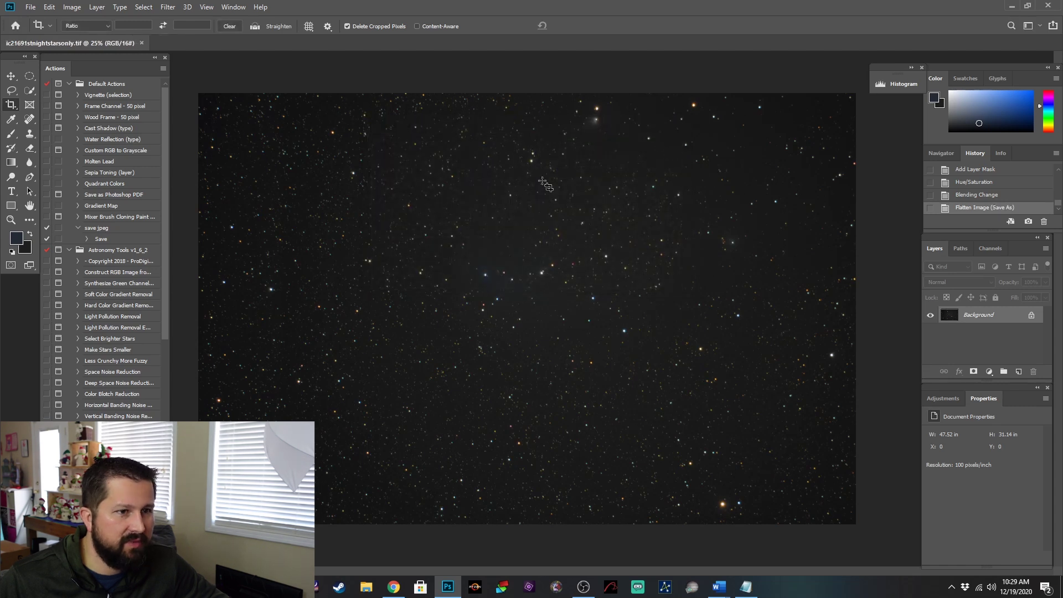
Step: Minimize Photoshop, search Windows for StarNet, open the StarNet_Win folder and move its window aside
click(1013, 10)
click(191, 588)
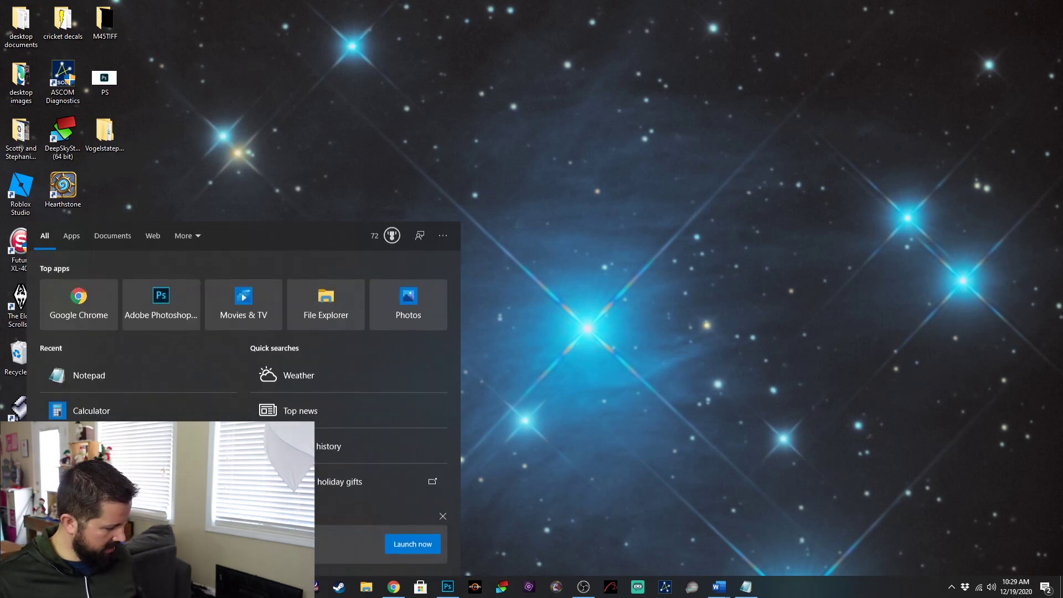
text(at)
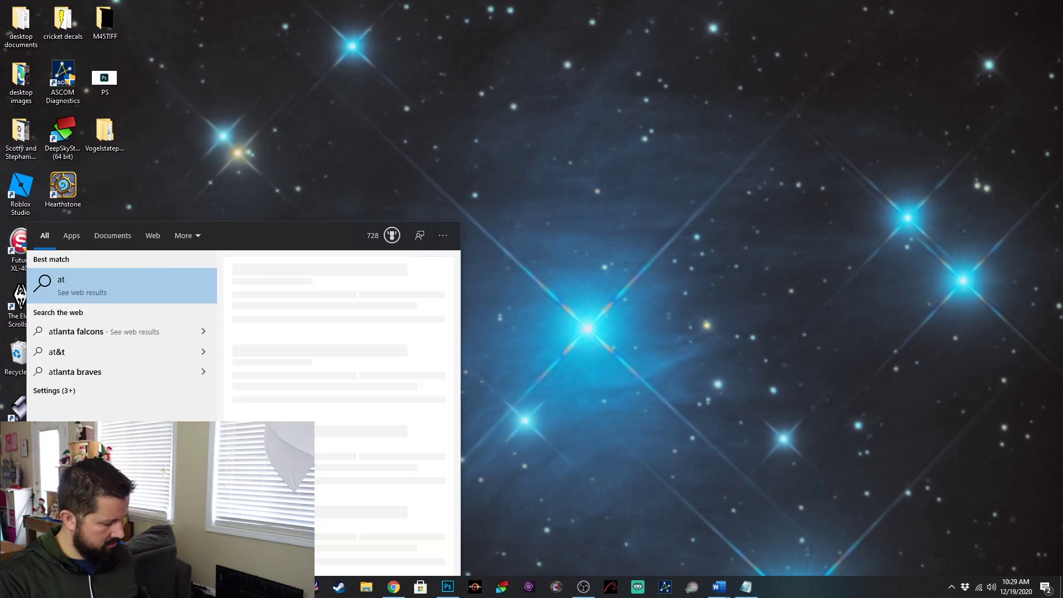
key(BackSpace)
key(BackSpace)
text(starn)
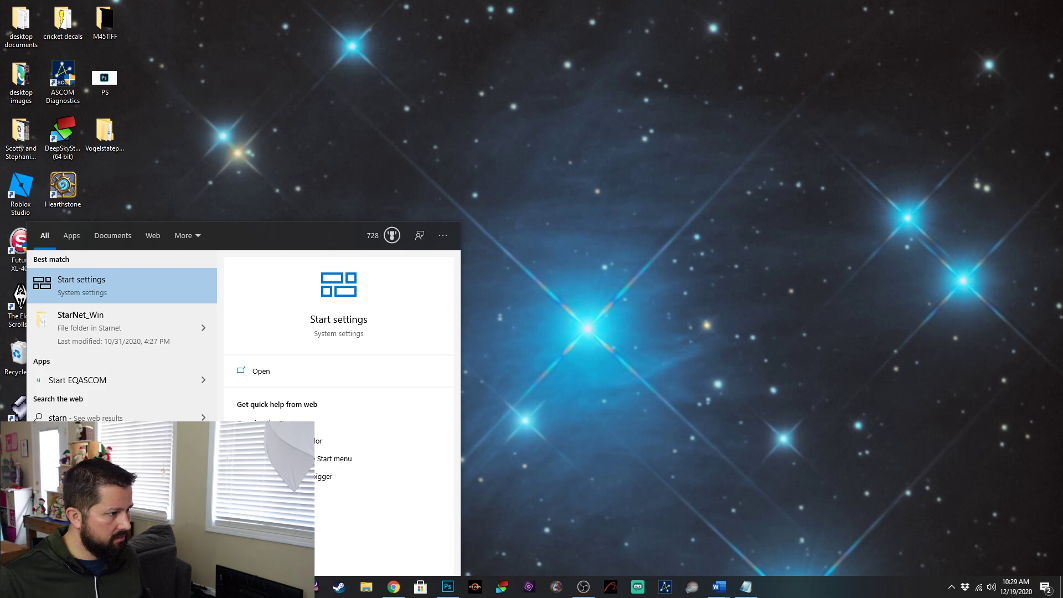
click(106, 338)
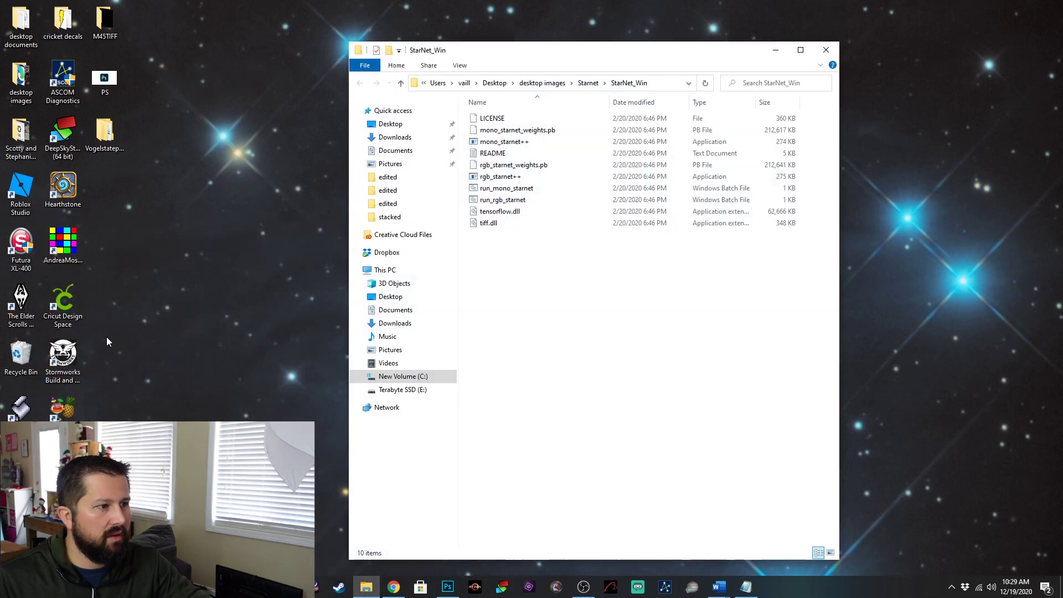
drag(547, 51, 727, 52)
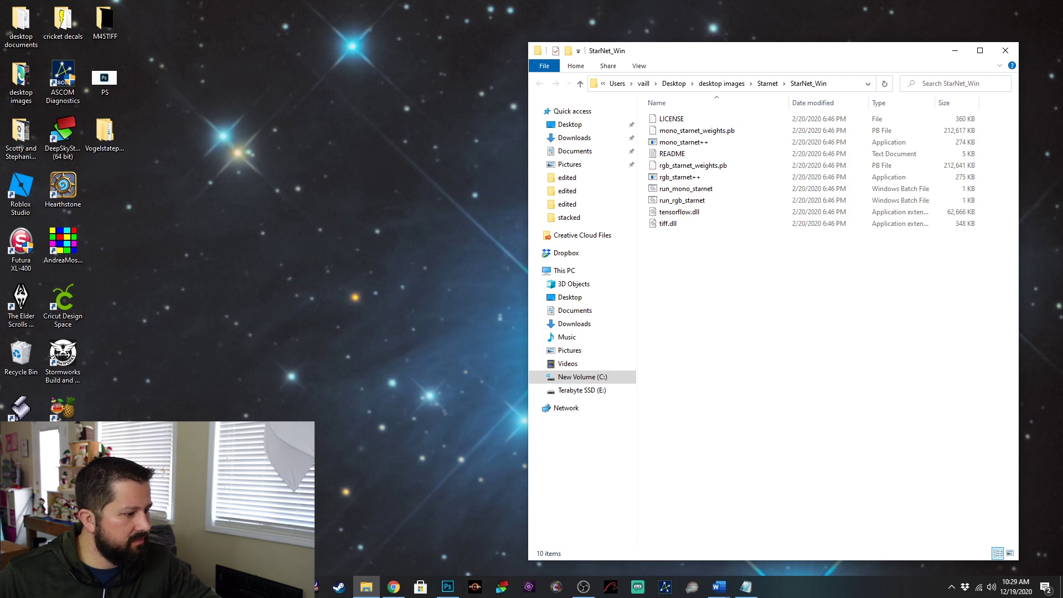
Step: Open the IC2169 edited folder under desktop images > astrophotos on the Terabyte SSD (E:) drive
key(super)
text(this pc)
key(Return)
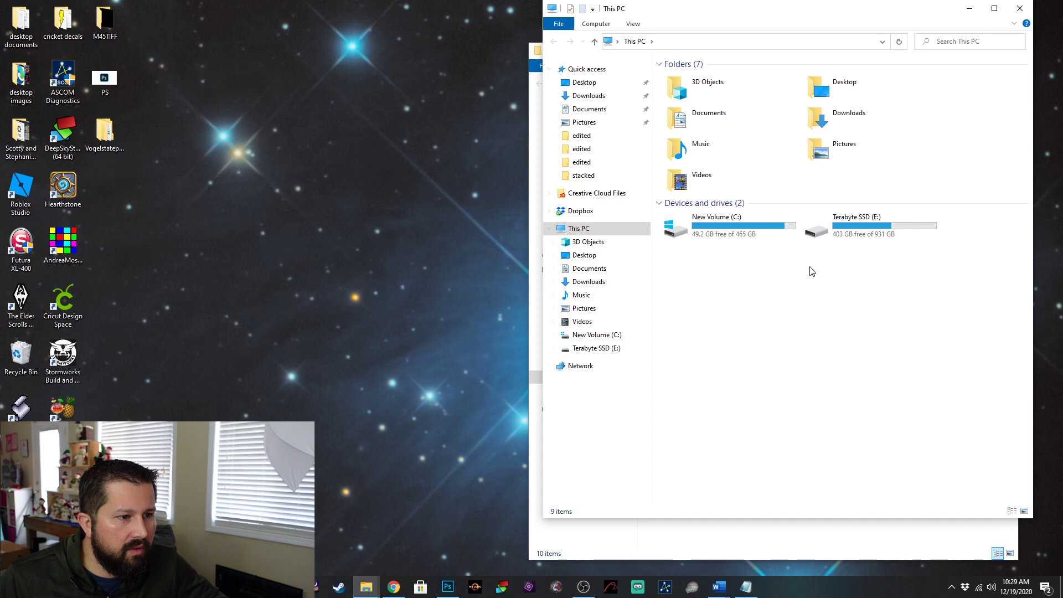
double_click(864, 228)
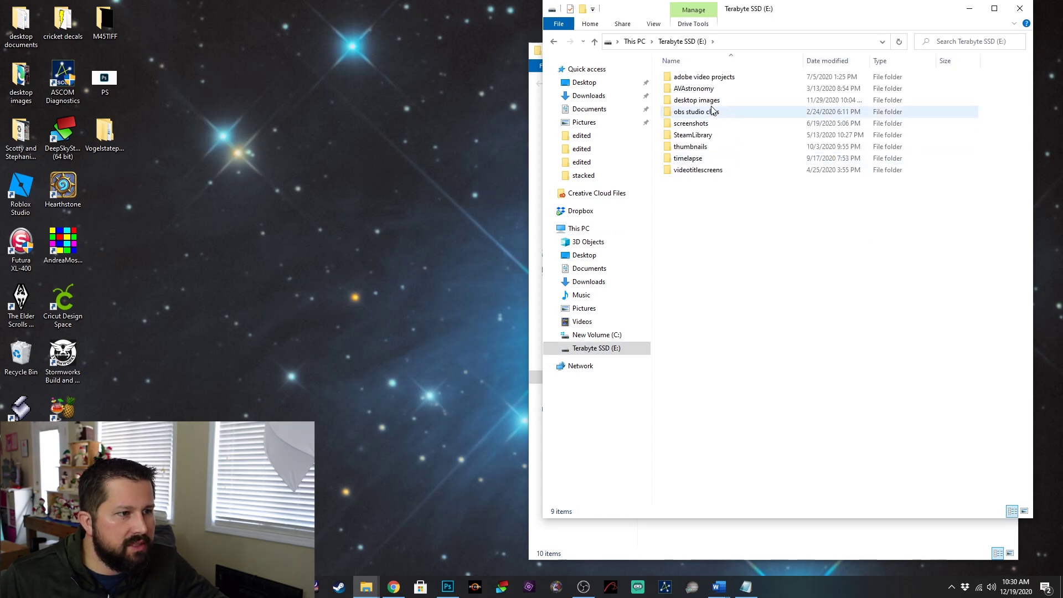
double_click(708, 102)
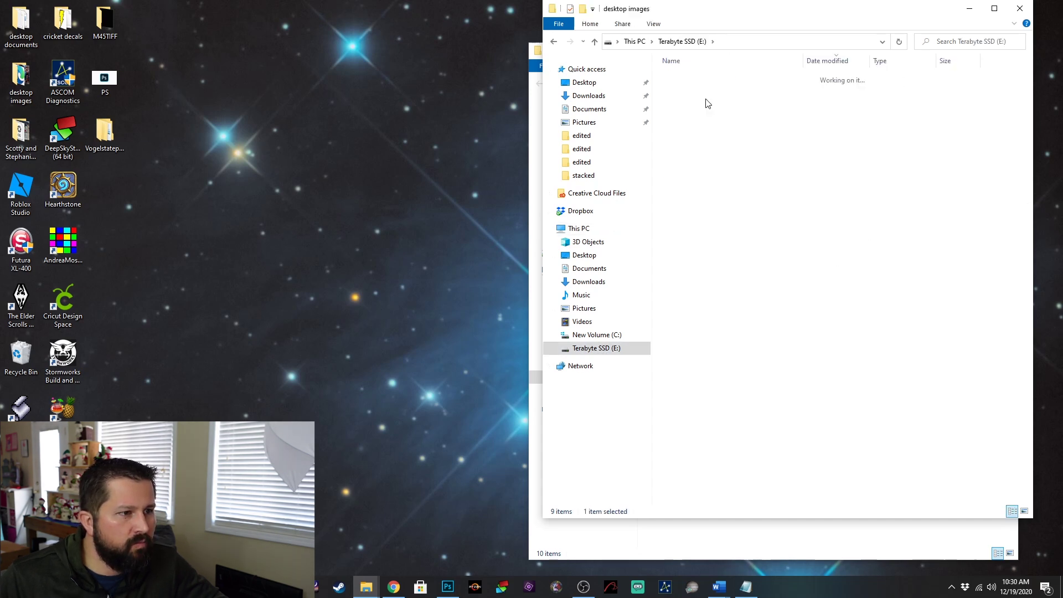
double_click(694, 172)
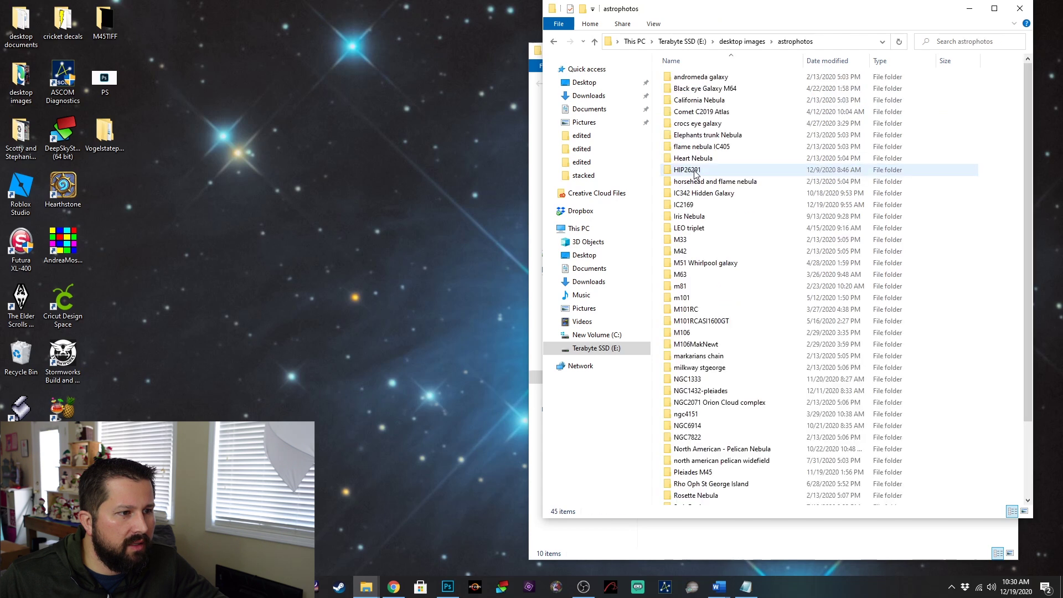
double_click(703, 205)
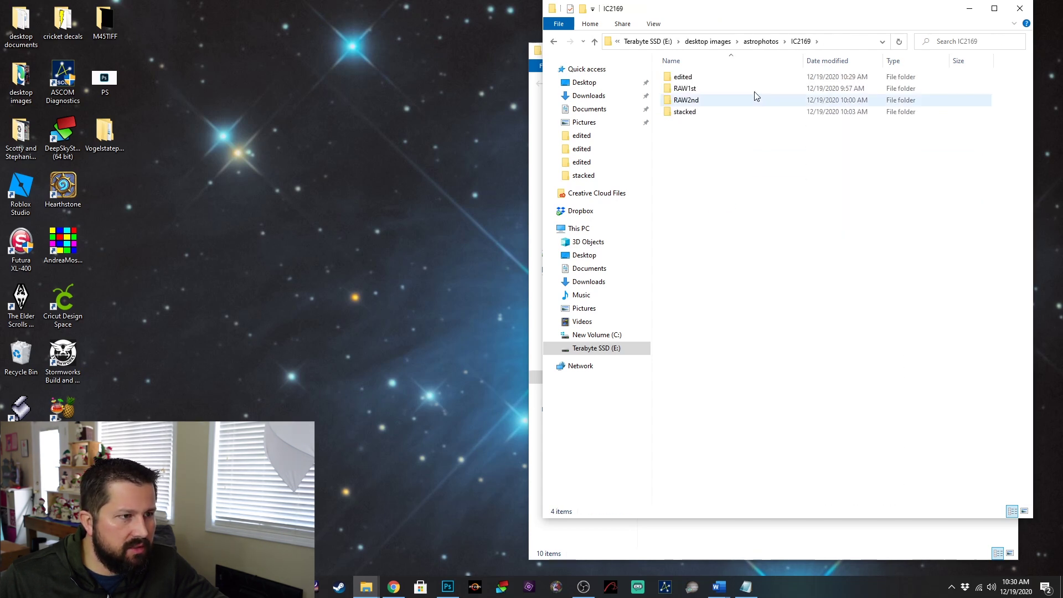
double_click(687, 77)
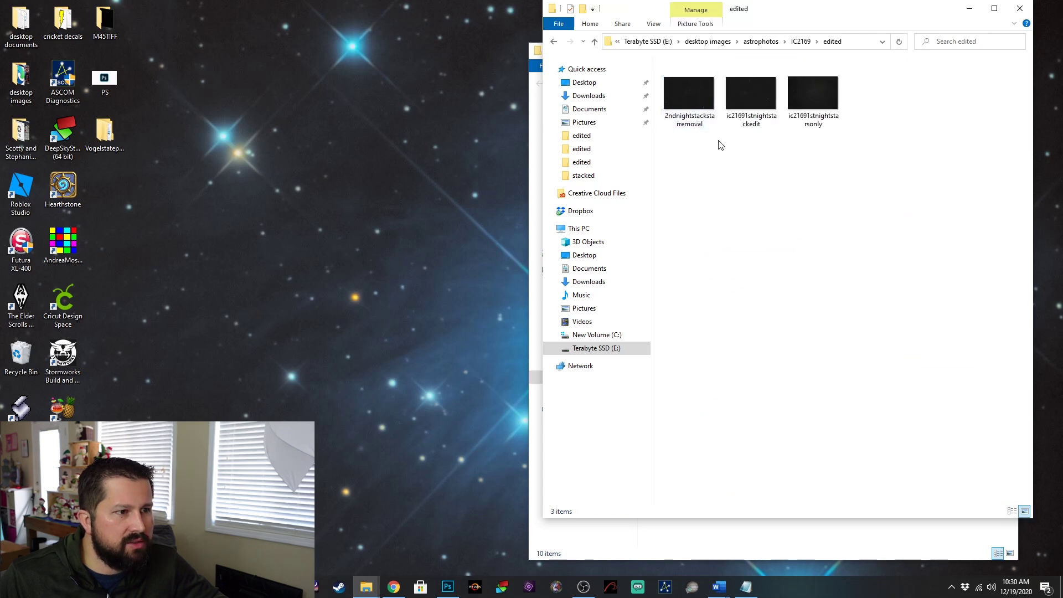
Step: Copy the ic21691stnightstarsonly TIFF from the edited folder into the StarNet_Win folder and run StarNet on it
click(817, 106)
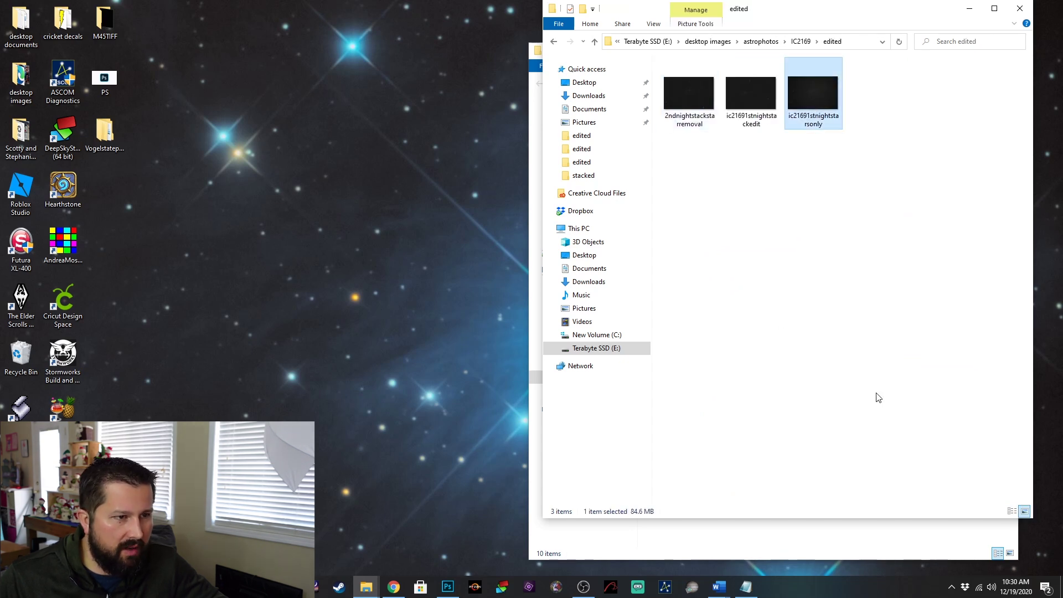
drag(843, 12, 331, 90)
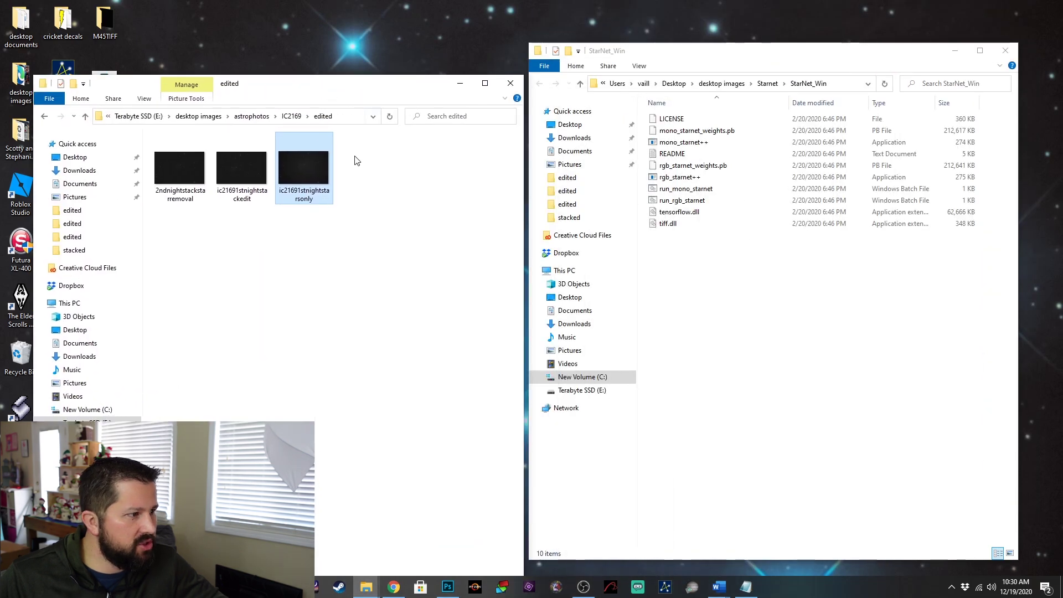
drag(309, 168, 720, 347)
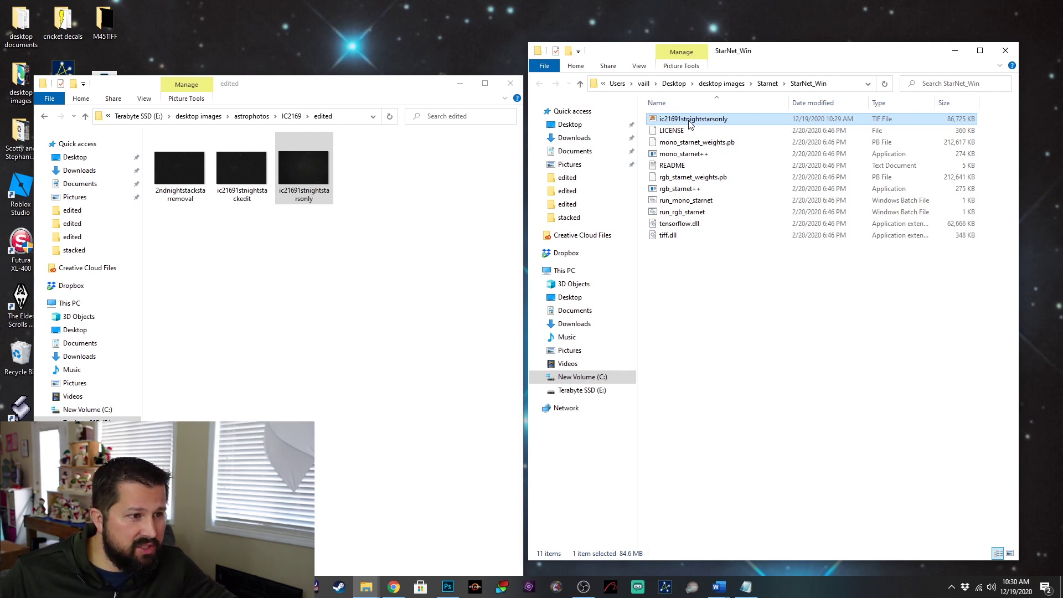
drag(690, 124, 685, 195)
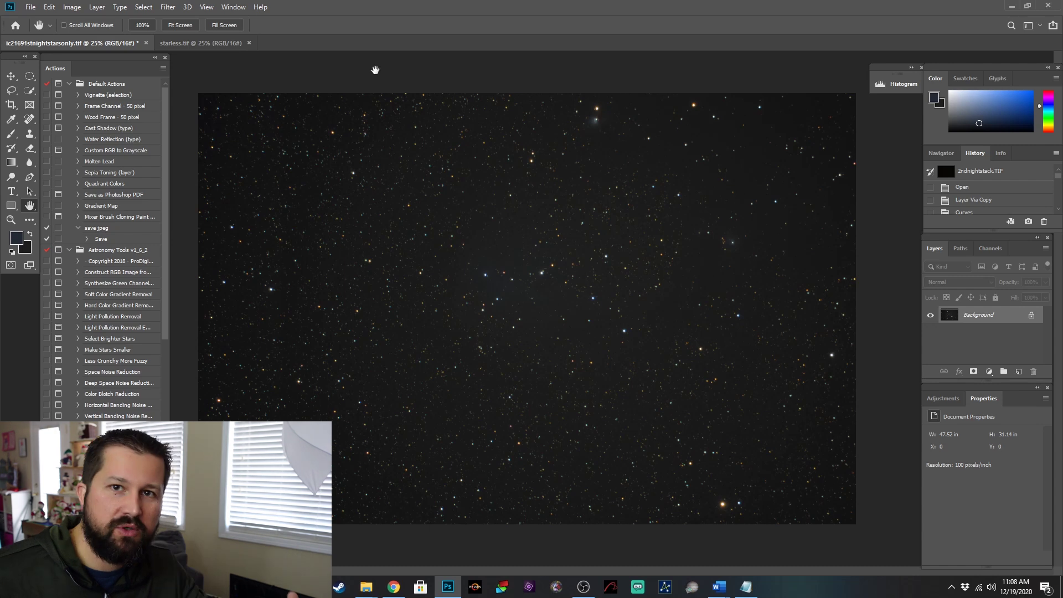
Step: Compare starless.tif with the original ic21691stnightstarsonly.tif to examine how well the stars were removed
click(210, 43)
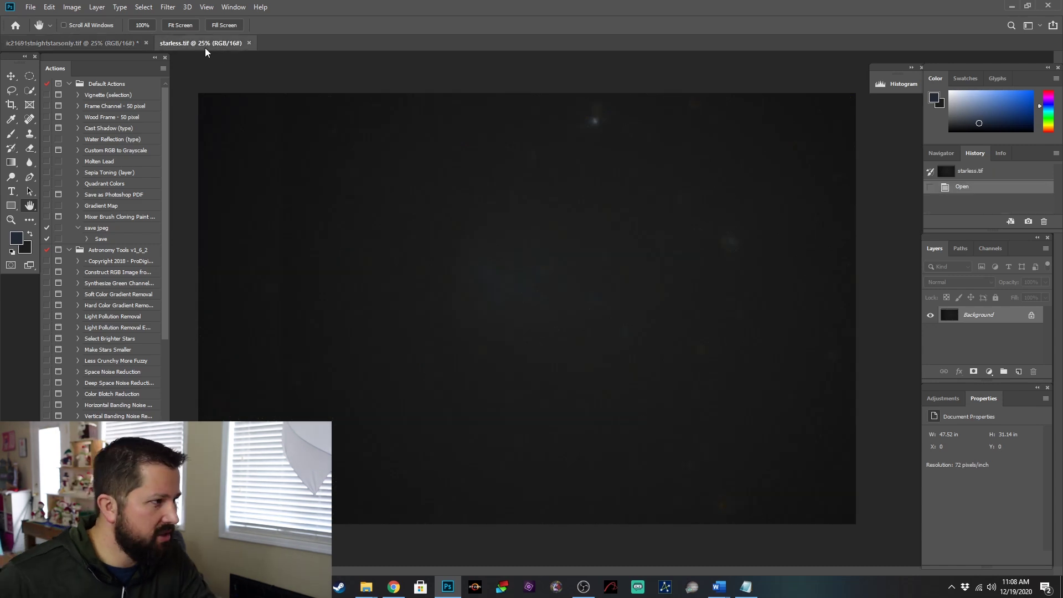
click(107, 44)
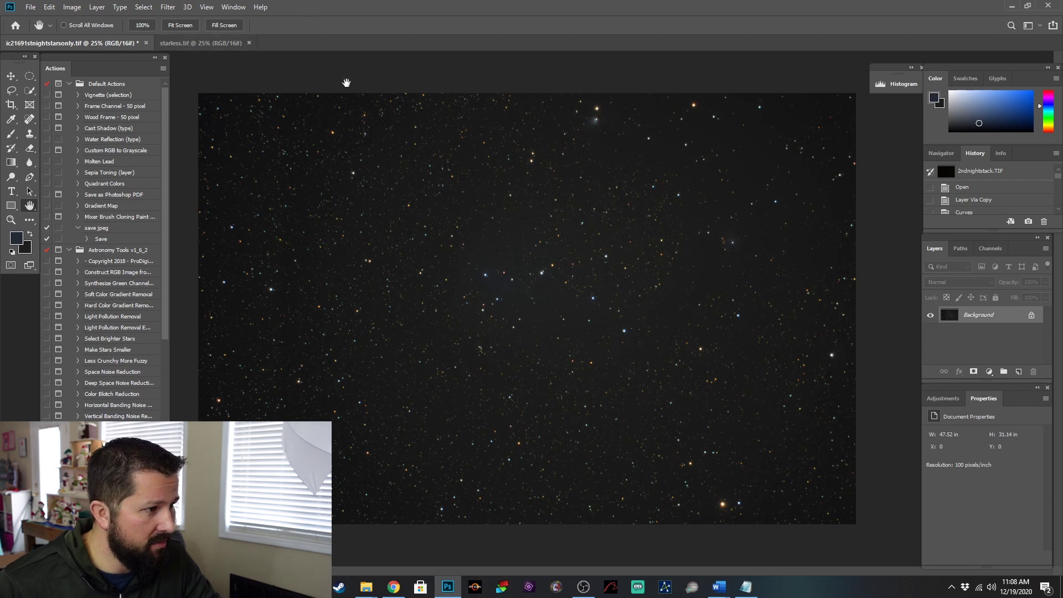
click(197, 44)
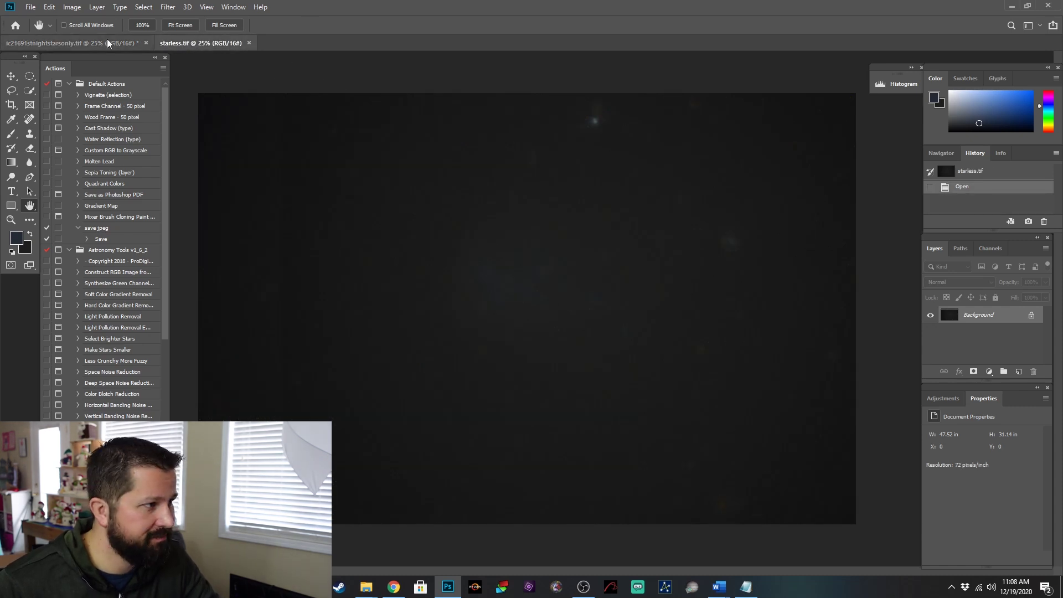
click(102, 42)
click(182, 45)
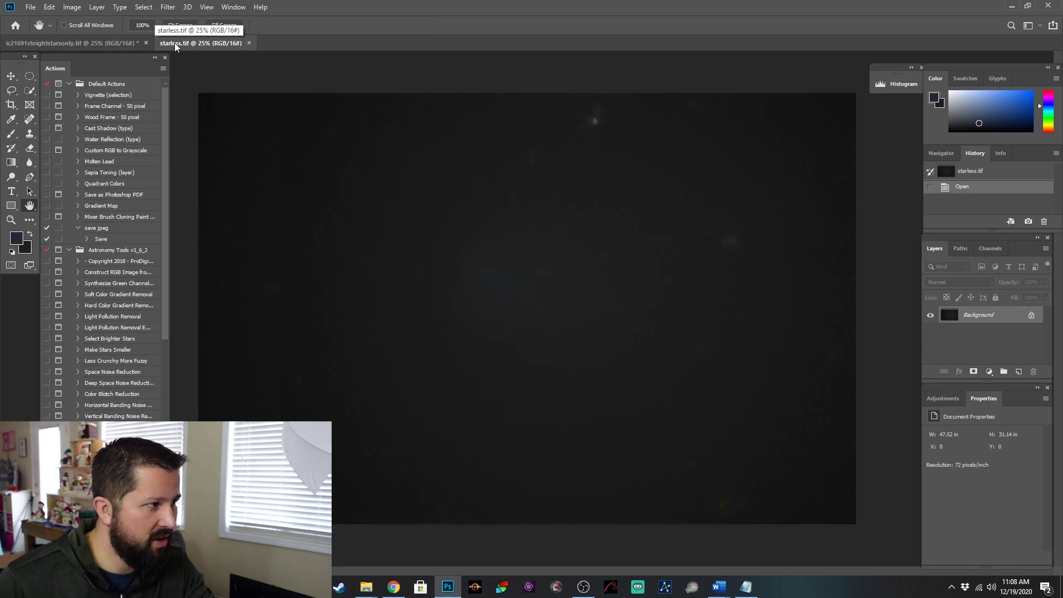
click(72, 45)
click(199, 47)
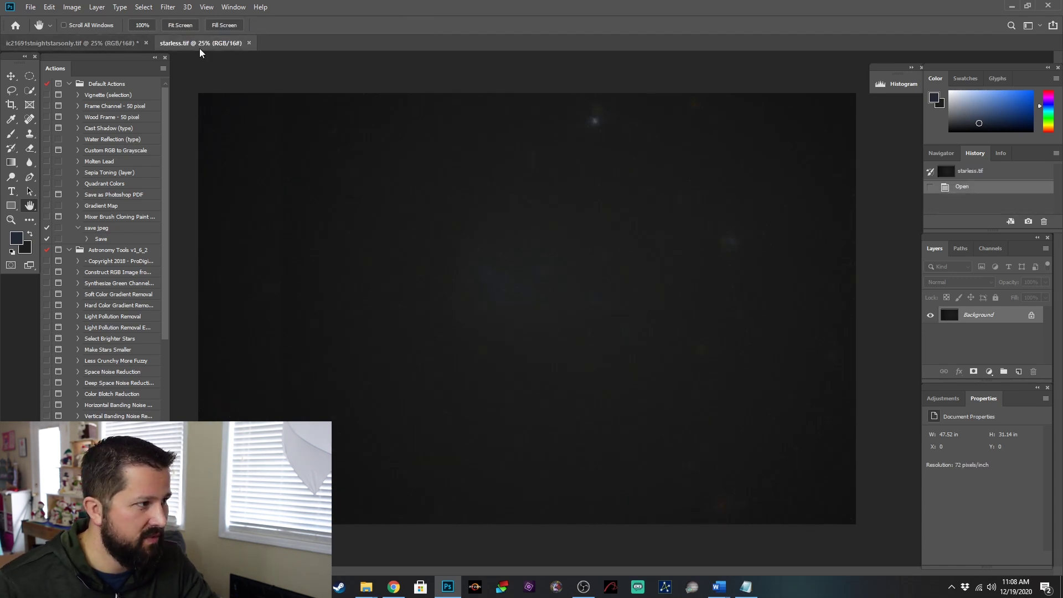
click(92, 44)
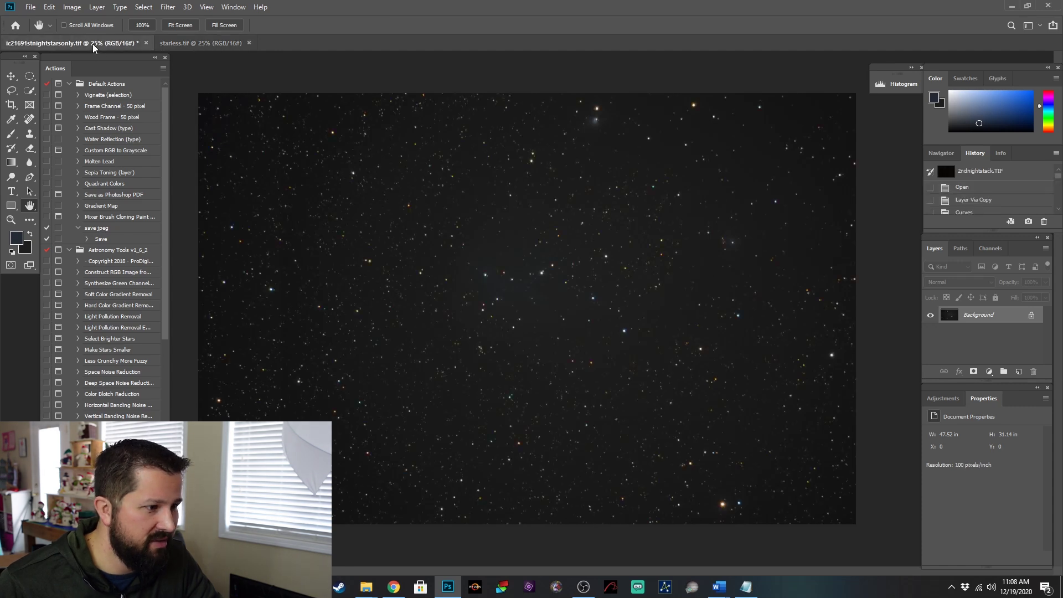
click(196, 47)
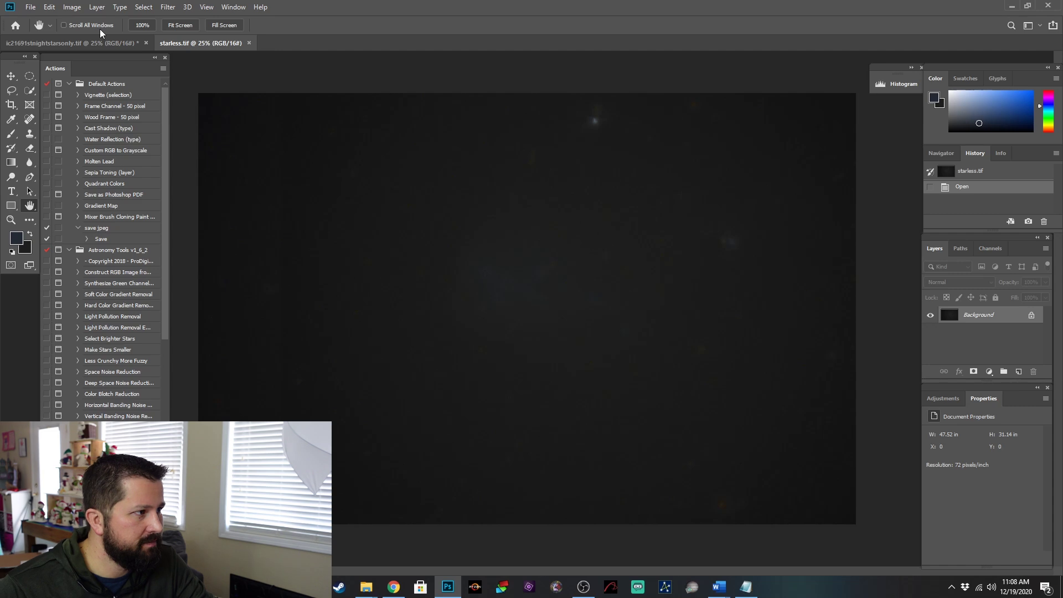
click(92, 41)
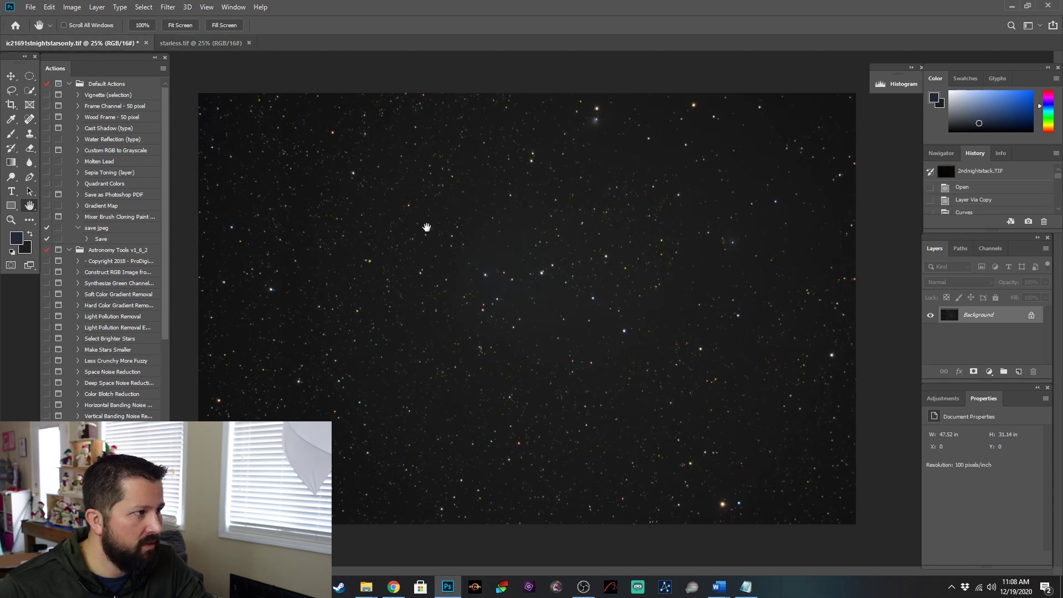
Step: Start Apply Image on ic21691stnightstarsonly.tif with starless.tif as the source and Subtract blending, keeping the image visible
click(72, 7)
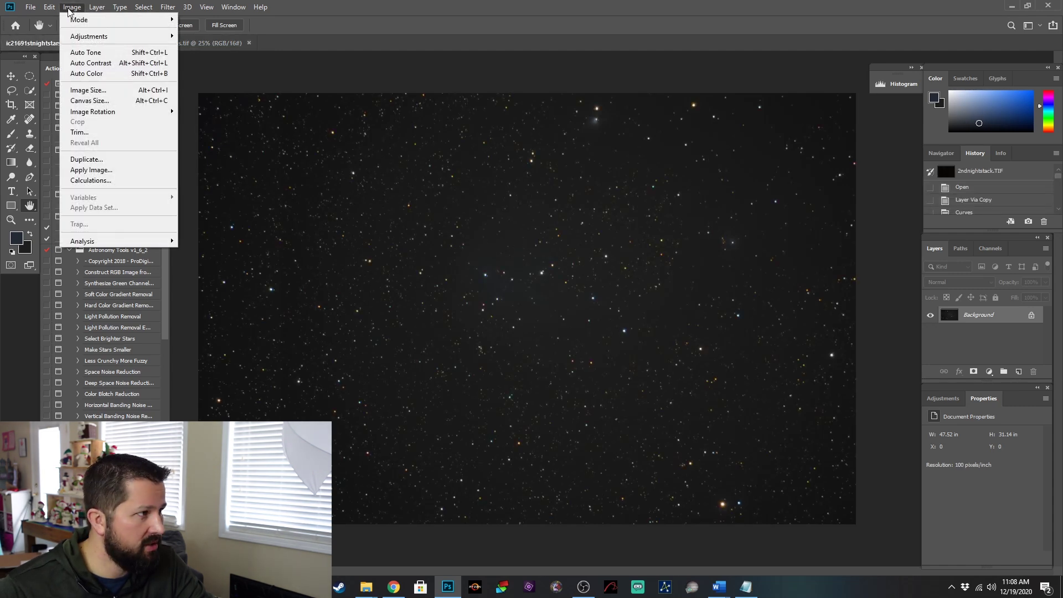
click(149, 170)
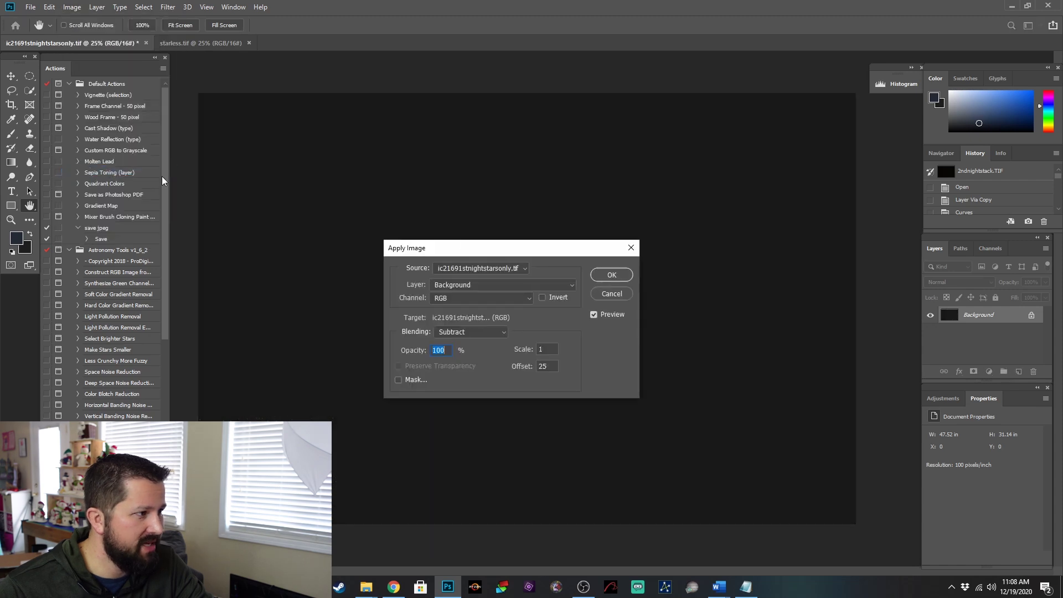
click(524, 270)
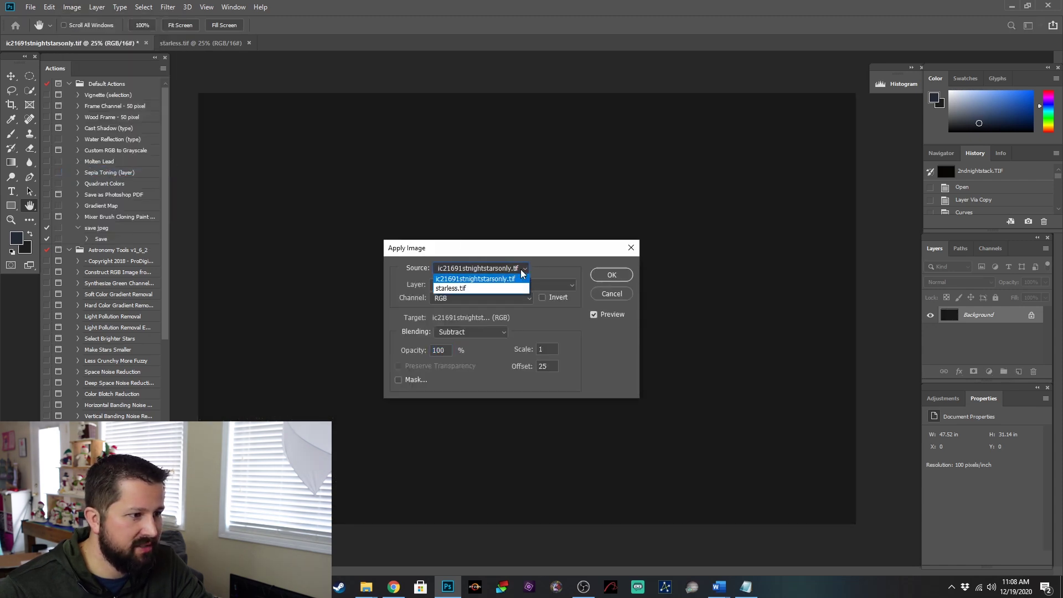
click(497, 289)
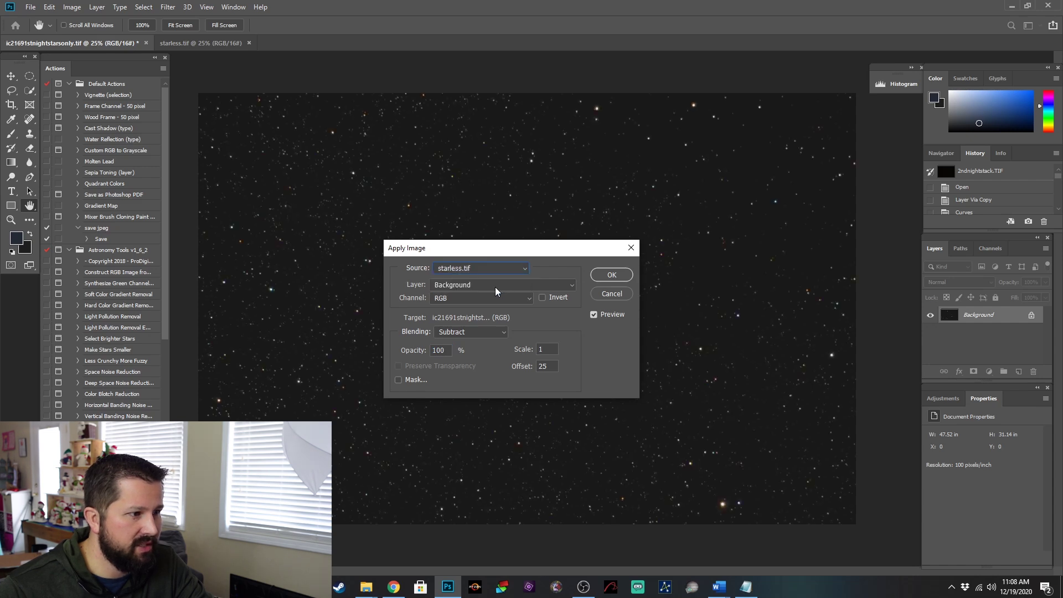
drag(541, 248, 676, 259)
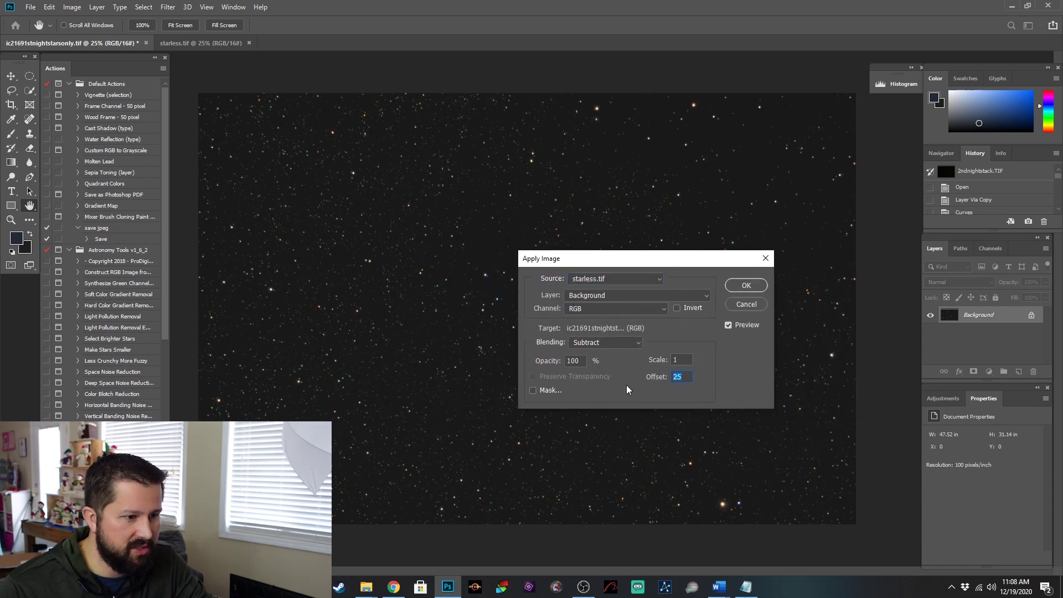
Step: Try different subtraction offsets, settle on 10 and apply the starless image to leave only the stars
text(1)
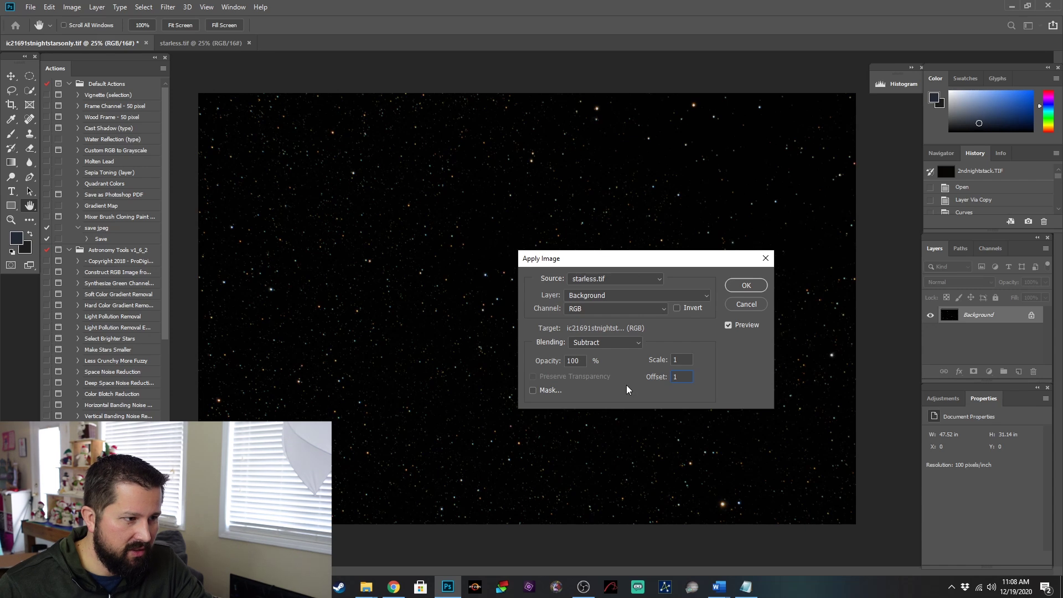
key(BackSpace)
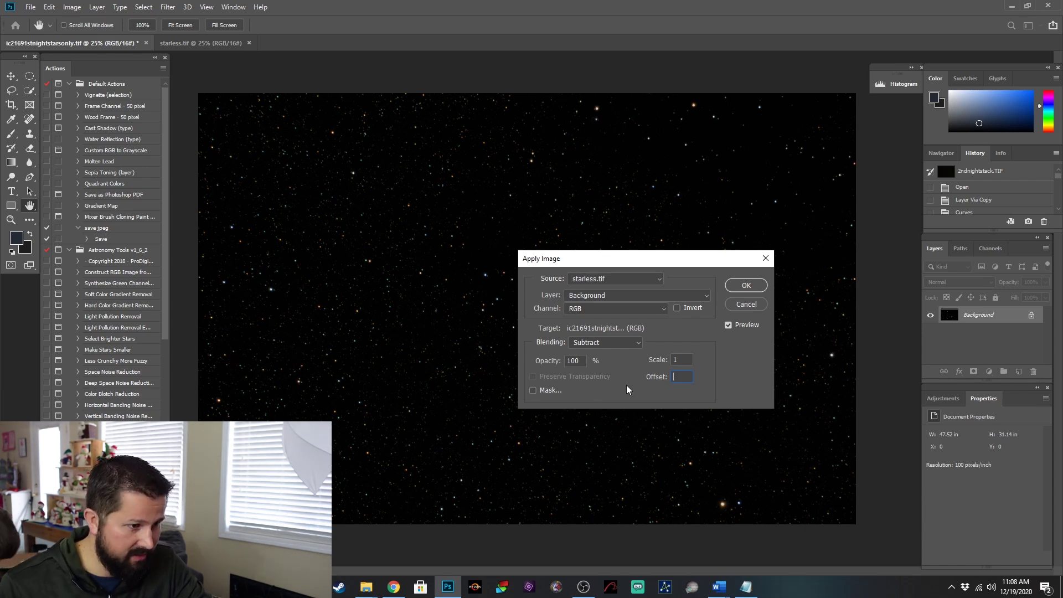
text(10)
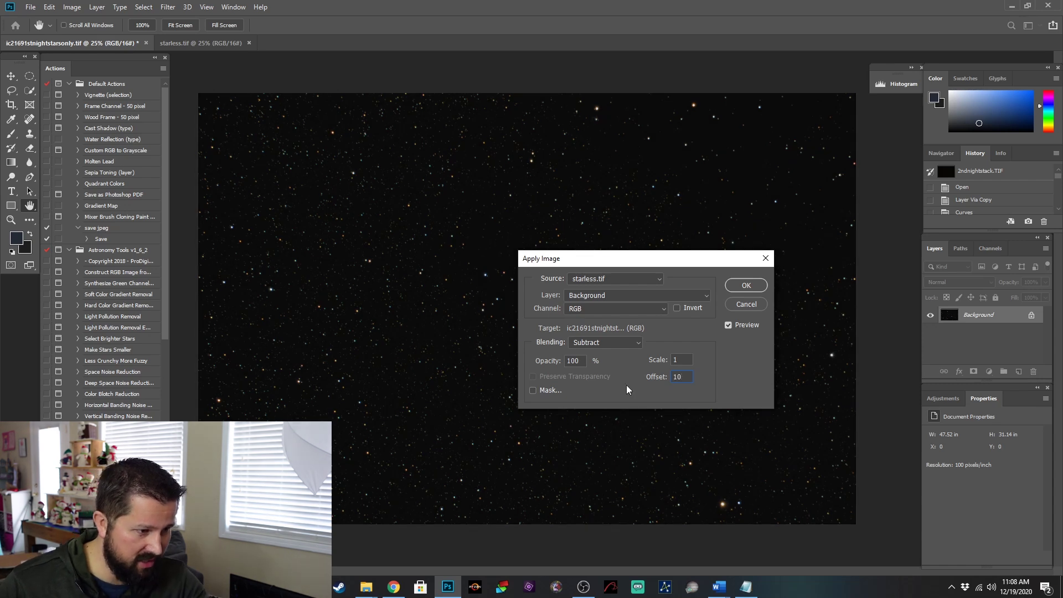
key(BackSpace)
key(BackSpace)
text(1)
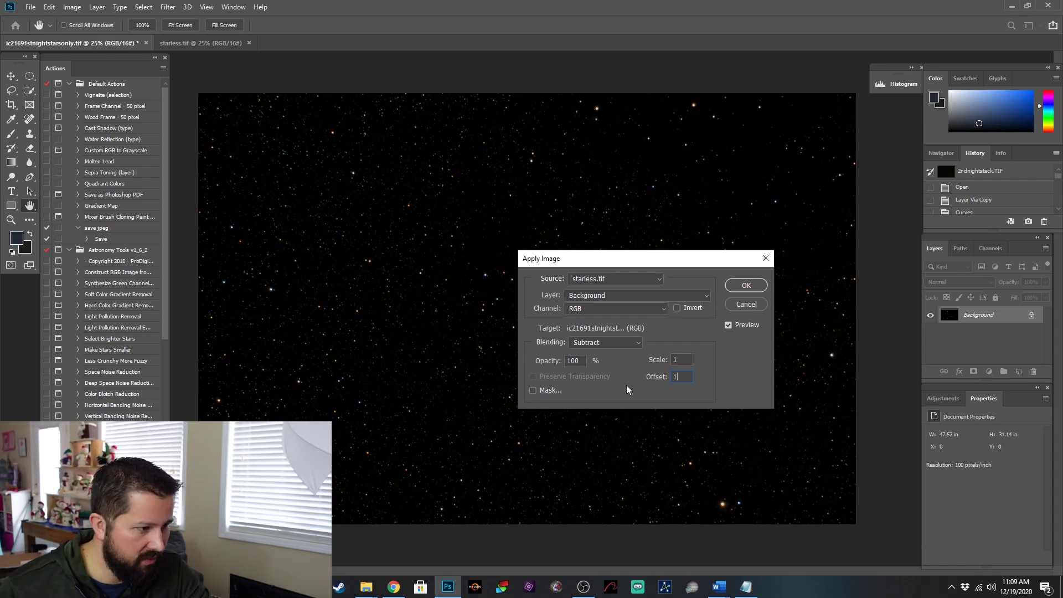
text(0)
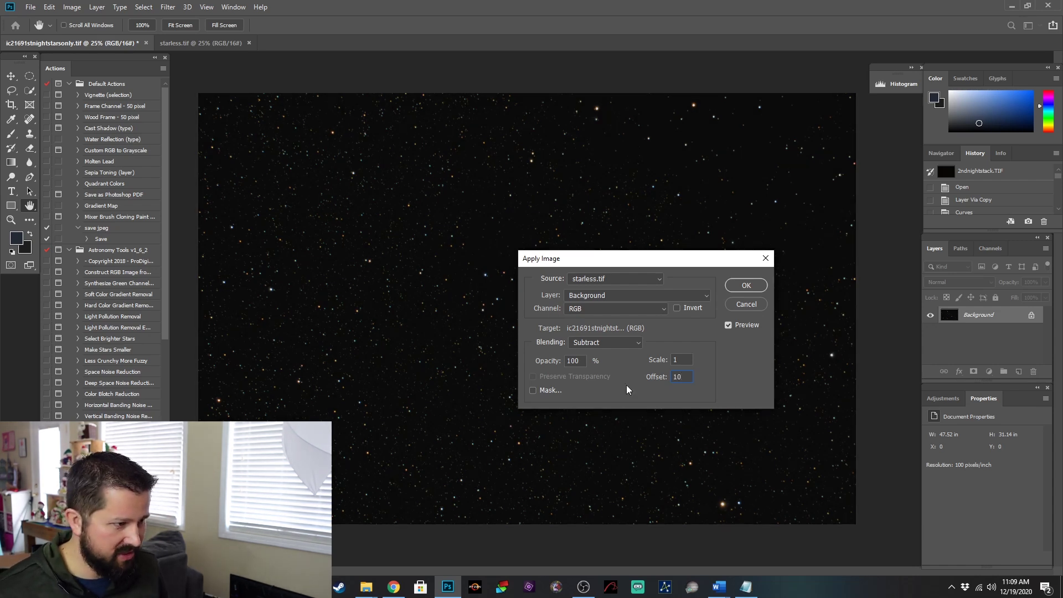
key(BackSpace)
text(5)
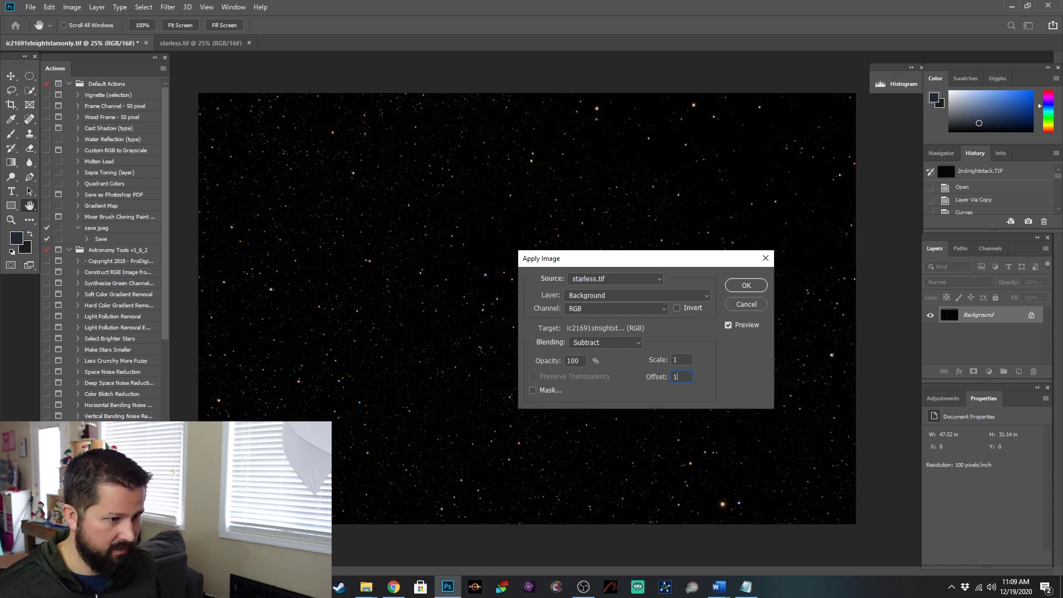
text(0)
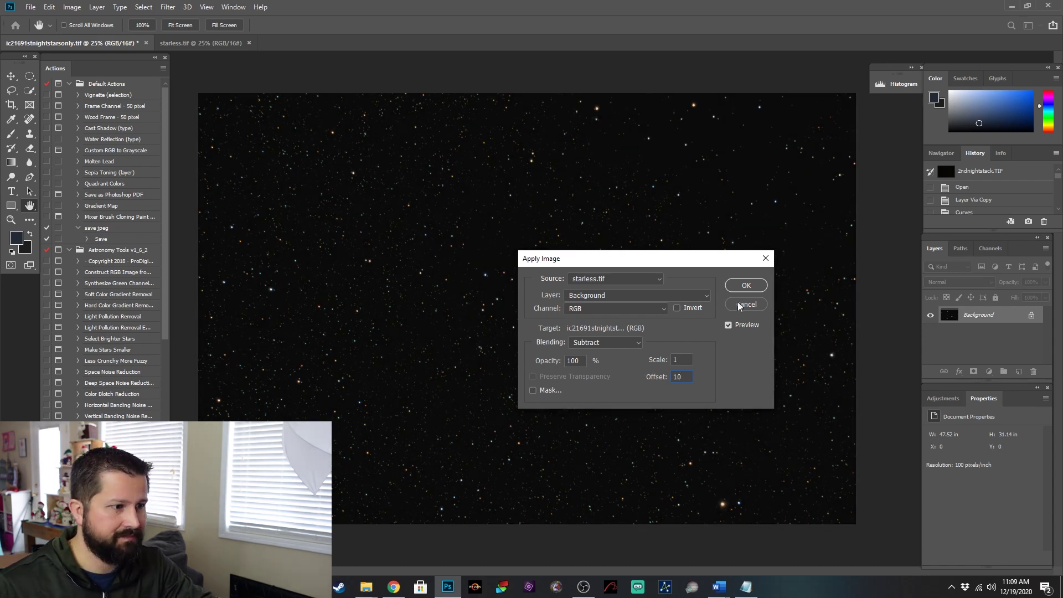
click(735, 284)
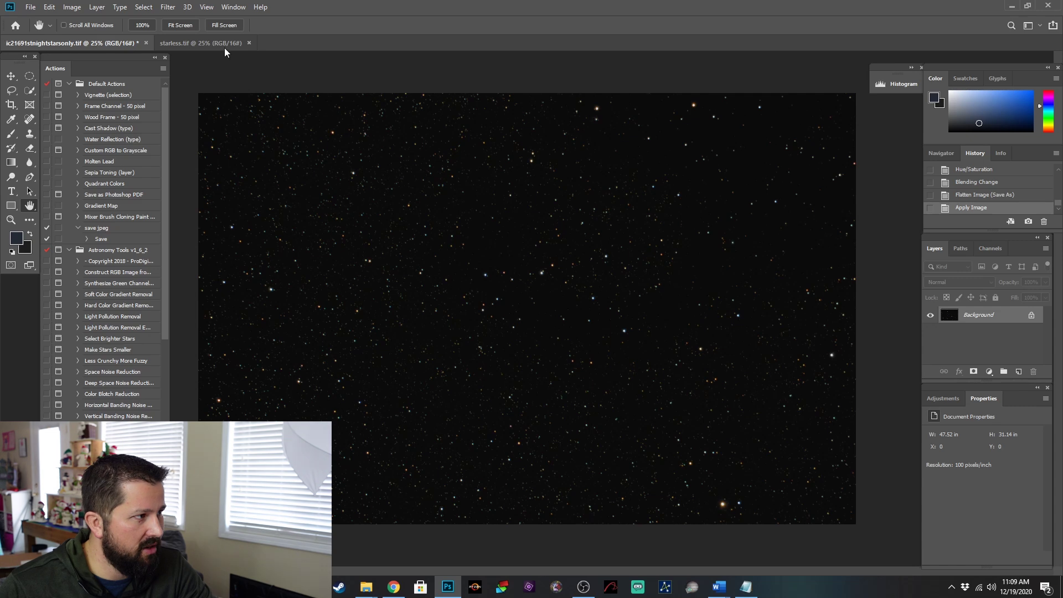
Step: Compare the stars-only image with starless.tif, ending on the starless image
click(204, 44)
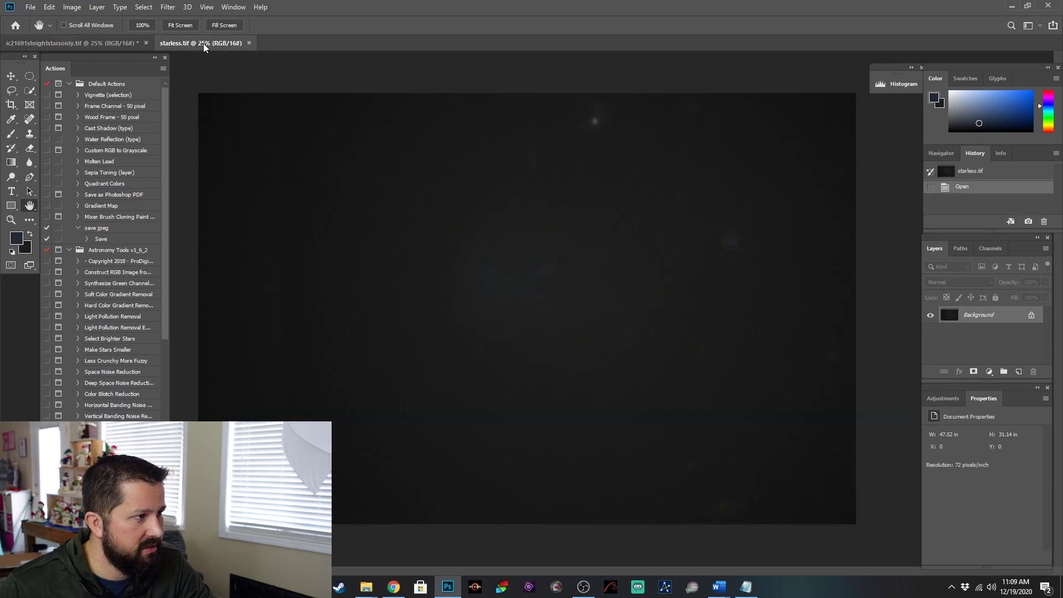
click(112, 44)
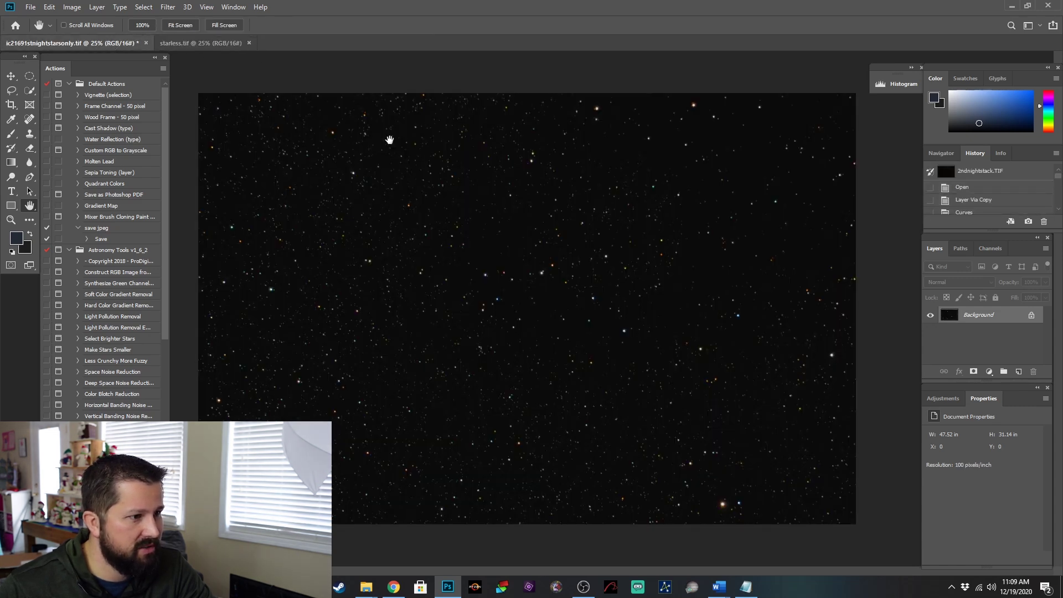
click(214, 45)
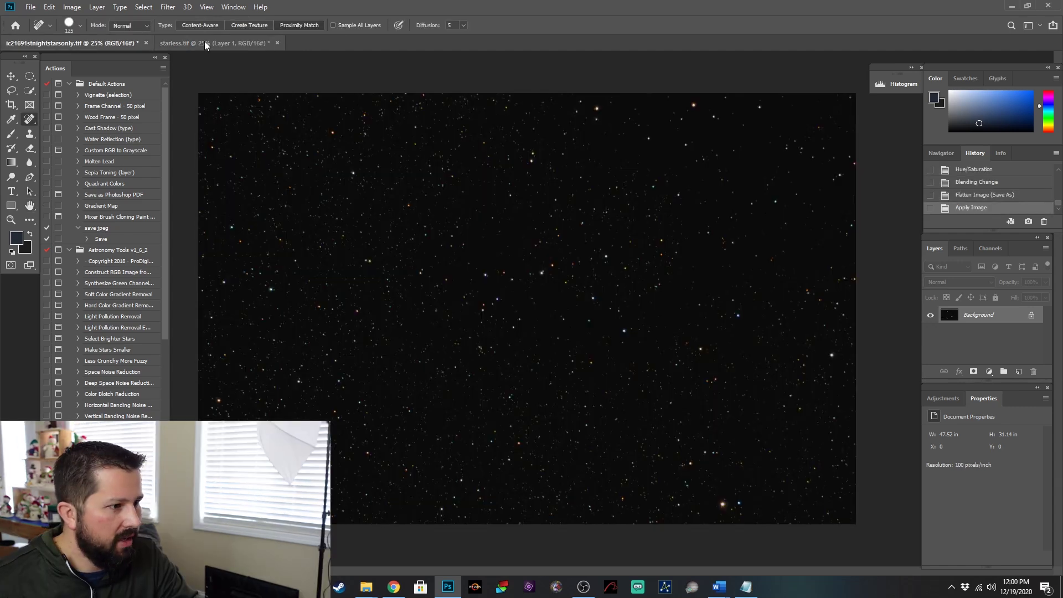
click(204, 42)
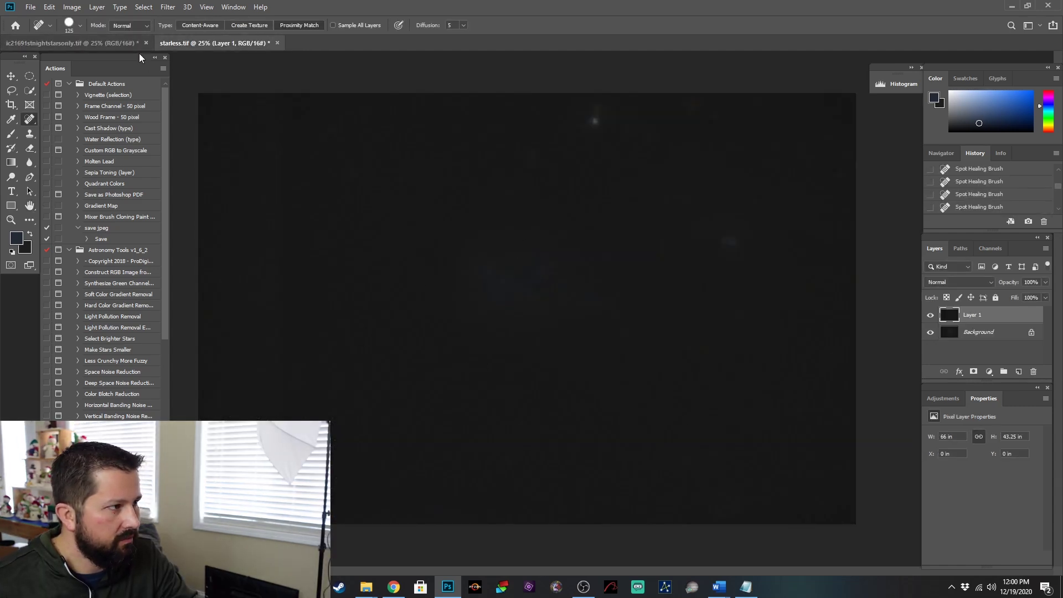
Step: Select the highlights of starless.tif with Color Range at 88% fuzziness and range 72, and turn the selection into a mask on Layer 1
click(120, 44)
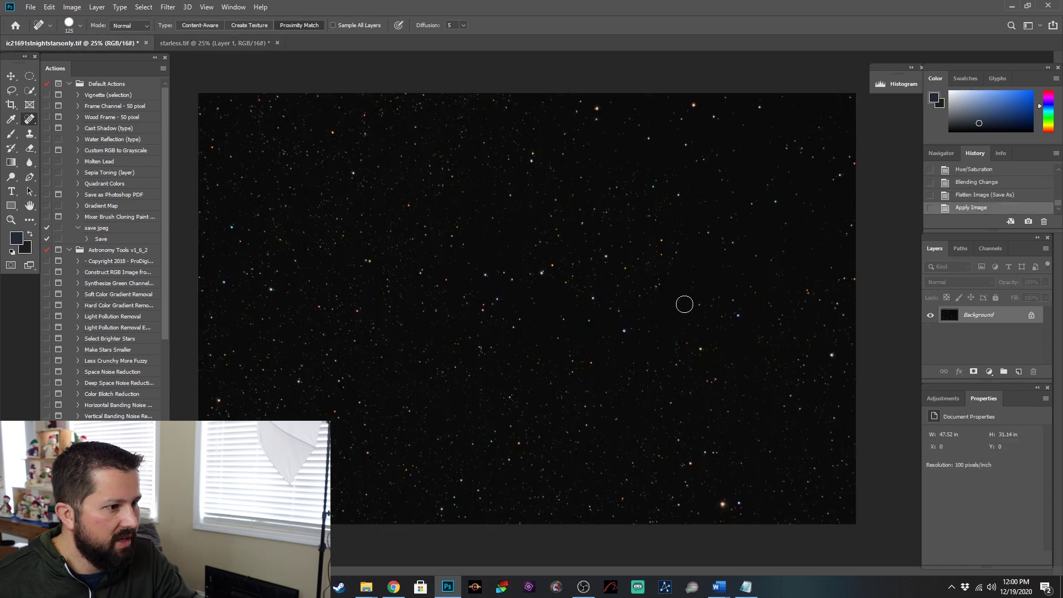
click(242, 44)
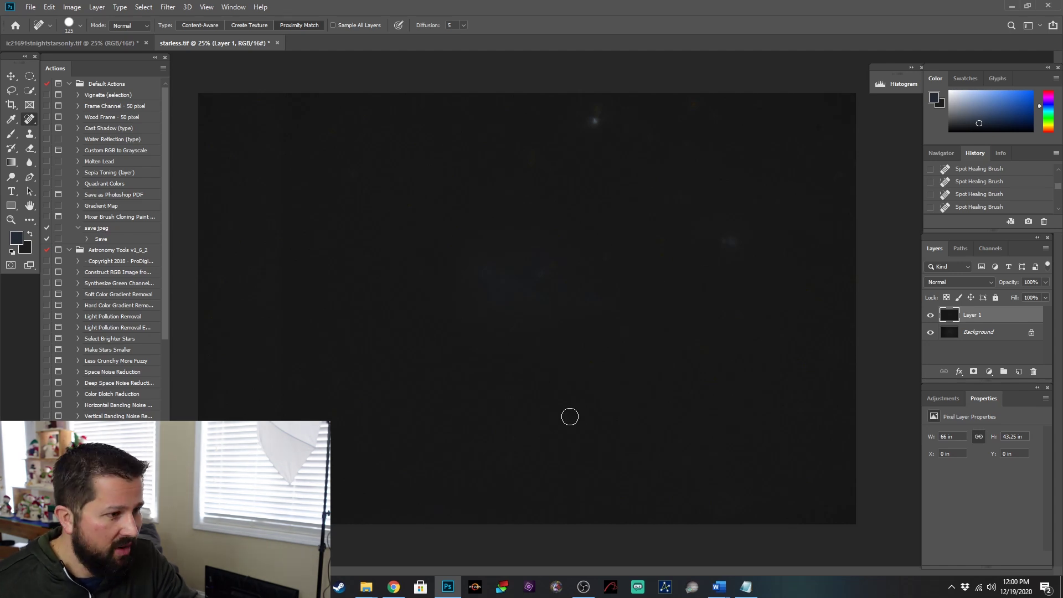
click(145, 9)
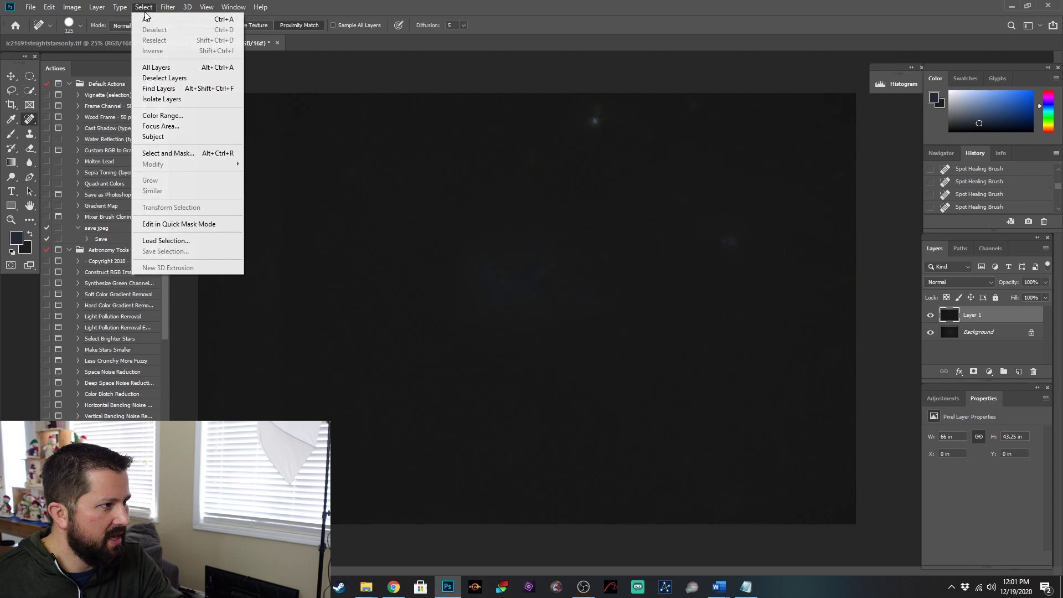
click(162, 116)
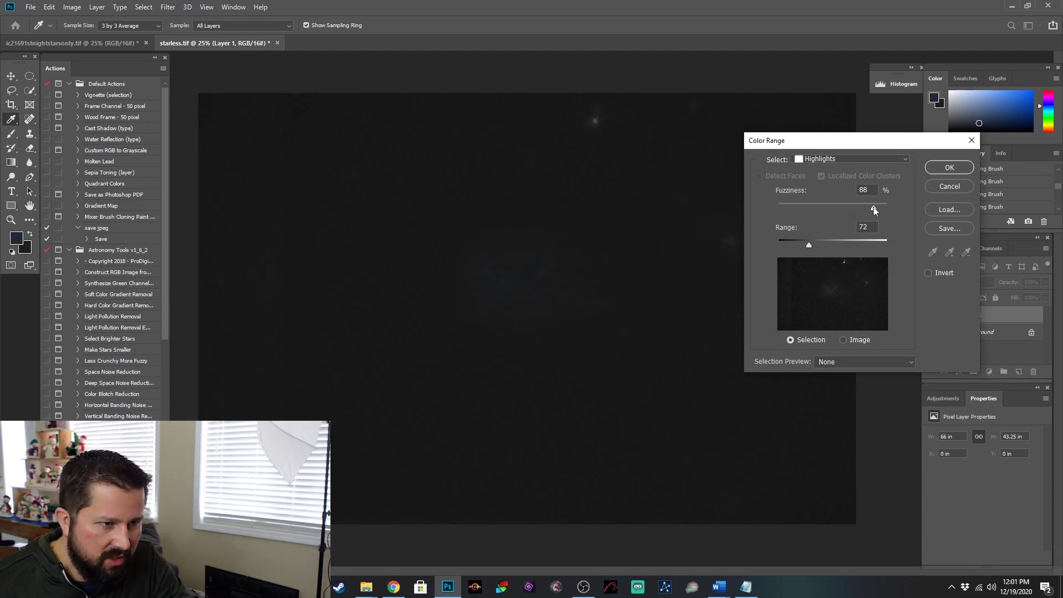
click(958, 168)
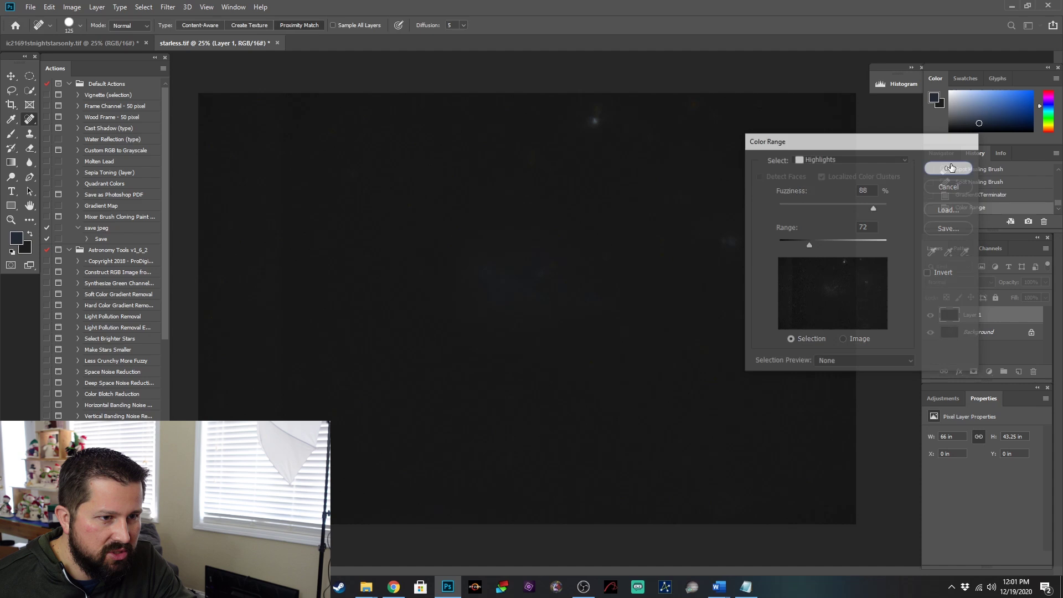
click(974, 373)
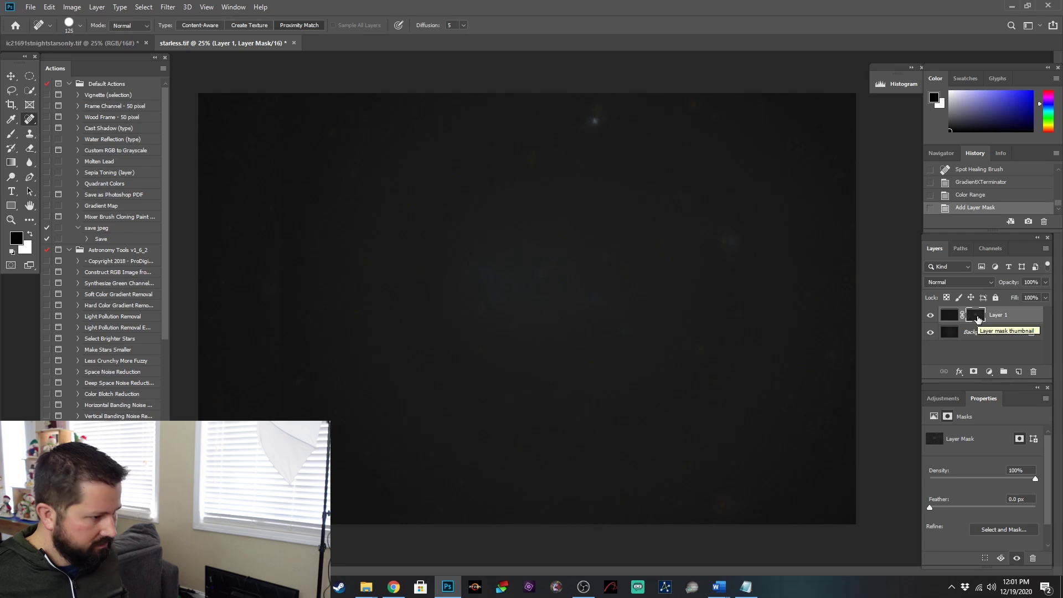
Step: Display Layer 1's mask on the canvas and soften it with a 2.0-pixel Gaussian Blur
alt+click(978, 319)
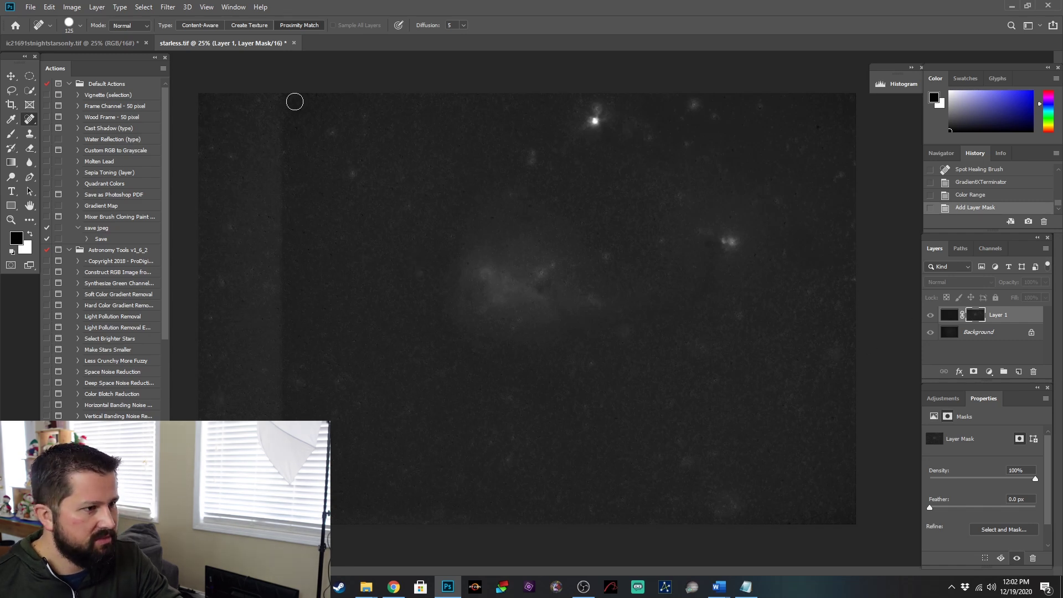
click(168, 8)
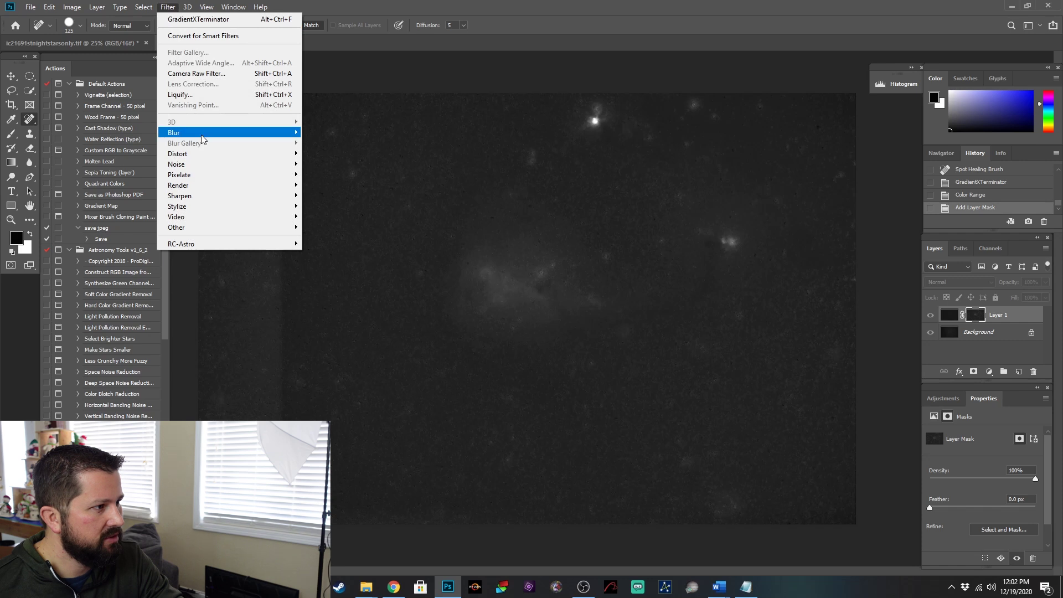
mouse_move(266, 133)
click(332, 175)
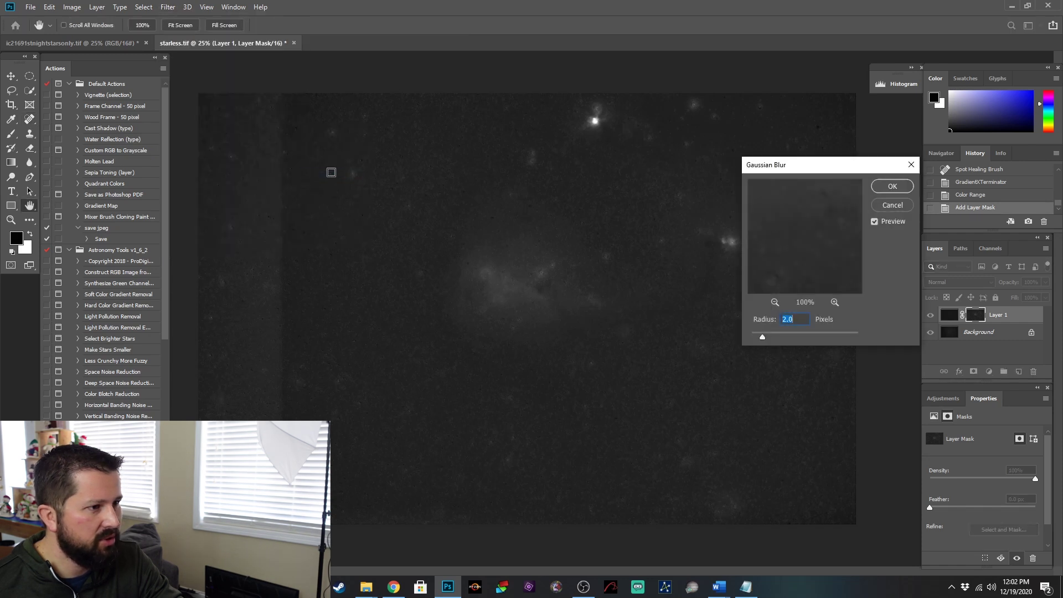
click(887, 189)
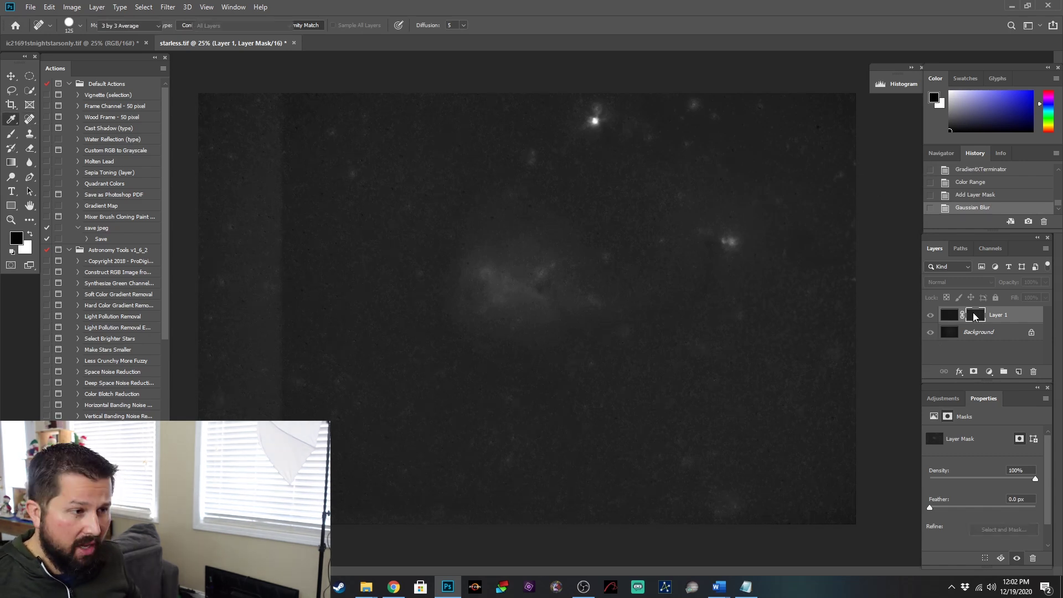
Step: Brighten Layer 1's mask with a two-point Curves adjustment, placing the lower point at input 85, output 104
key(ctrl+m)
click(698, 313)
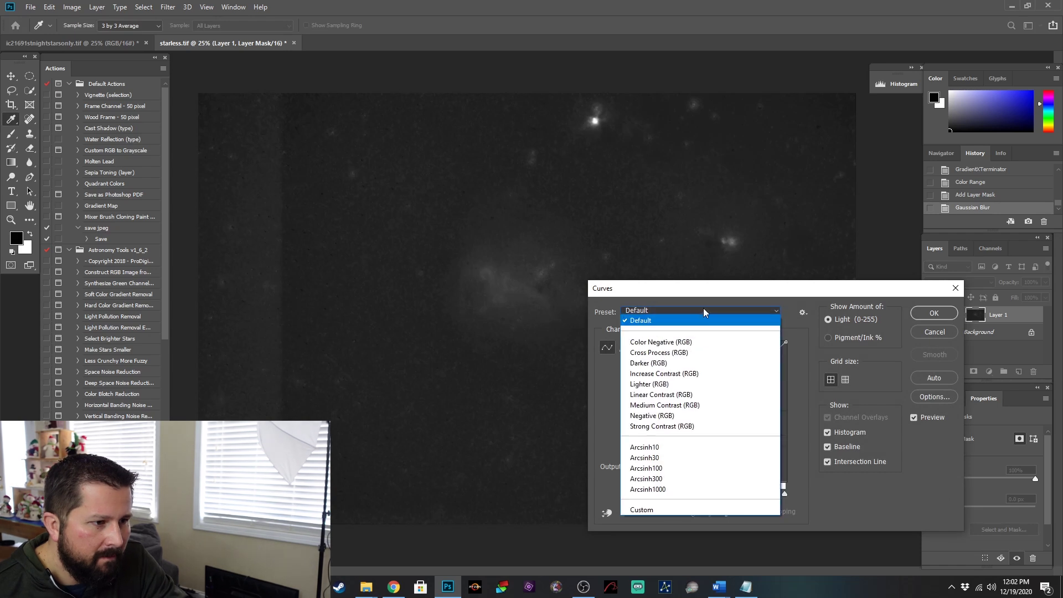
click(703, 308)
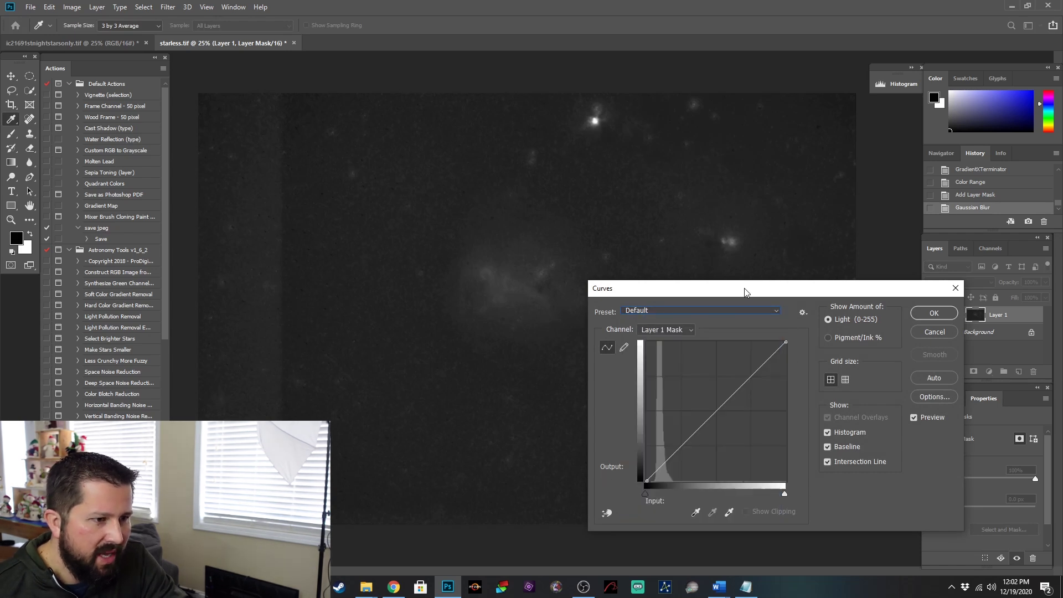
drag(745, 289, 959, 184)
drag(957, 278, 948, 272)
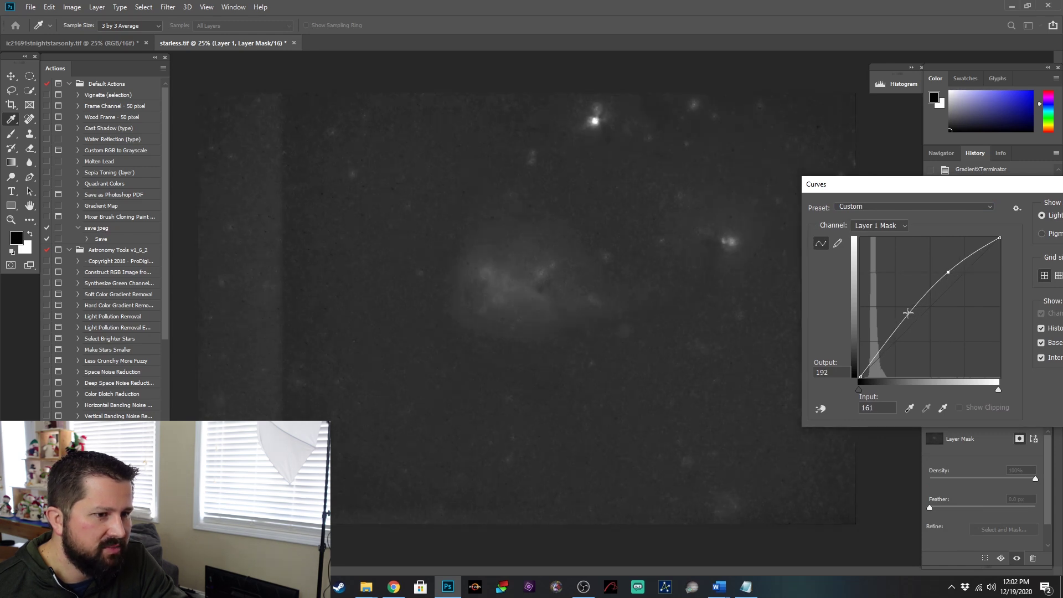
click(910, 315)
drag(912, 317, 911, 320)
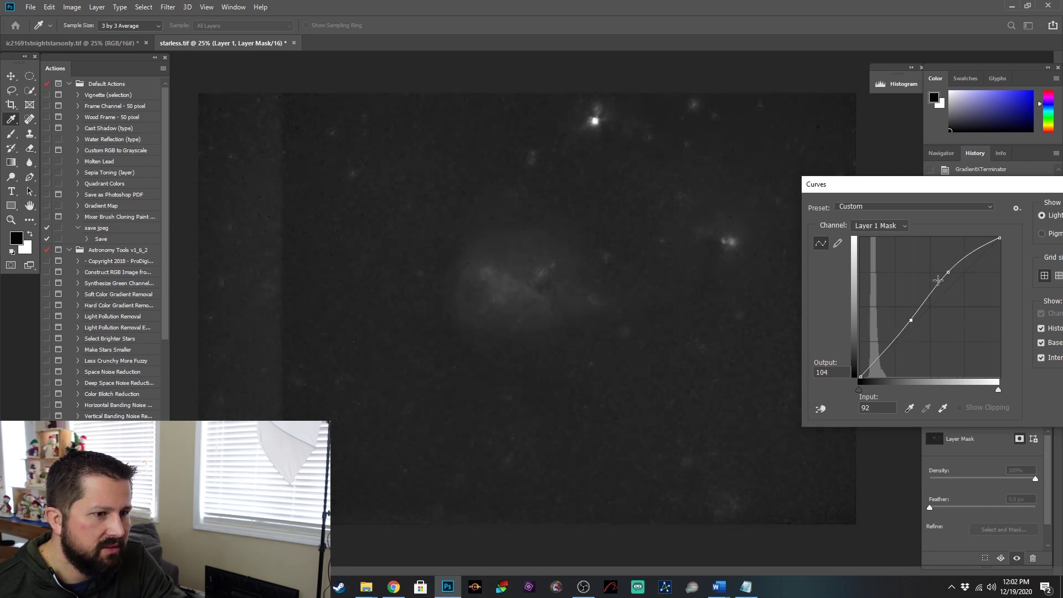
drag(948, 272, 943, 272)
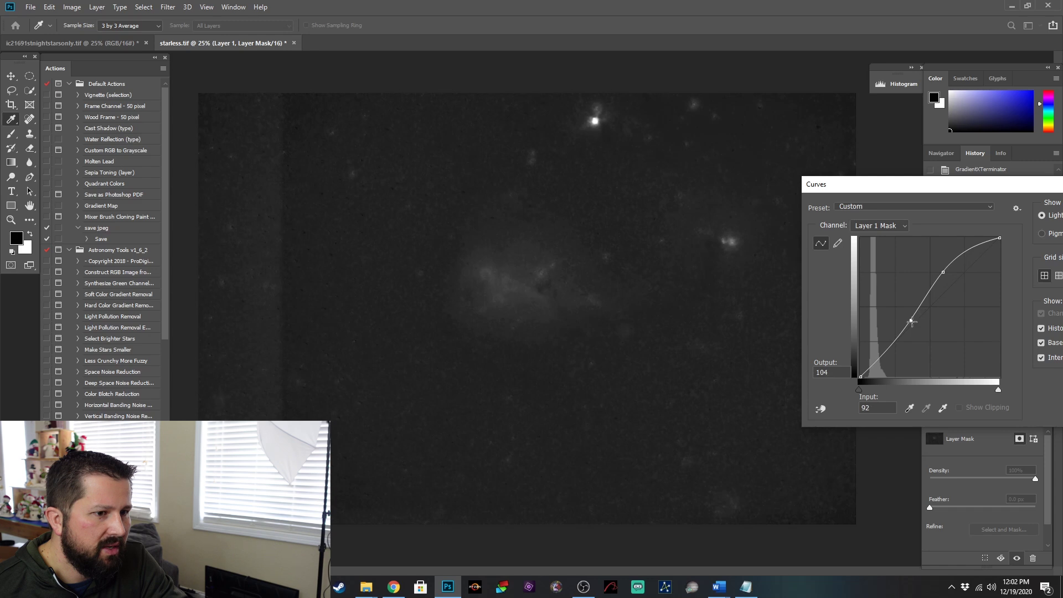
drag(911, 321, 907, 320)
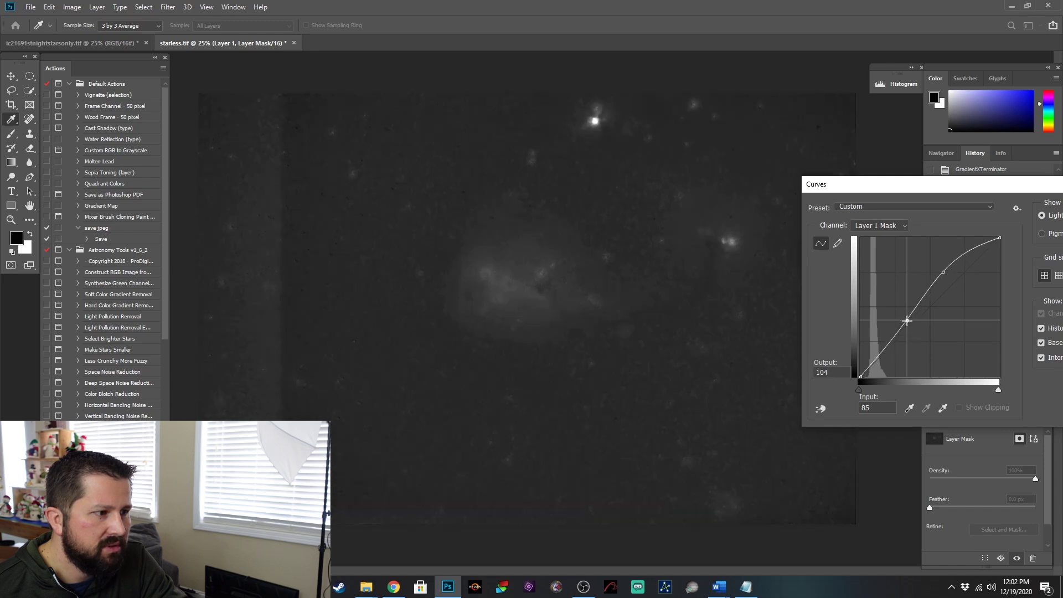
drag(1027, 191, 807, 191)
click(940, 220)
key(j)
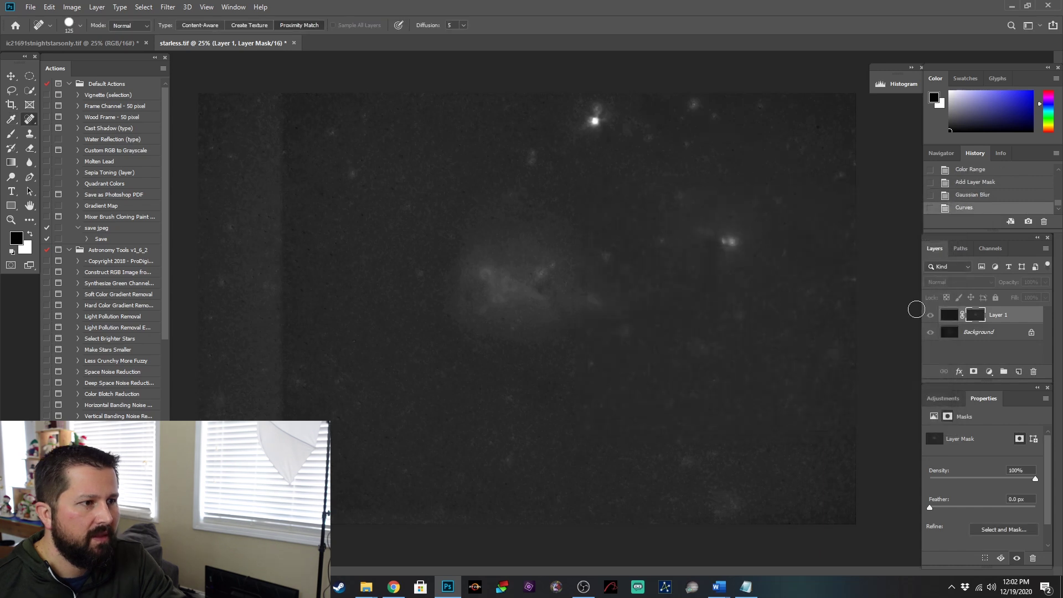
Step: Target Layer 1's image instead of its mask and stretch it with the Arcsinh10 Curves preset
click(949, 314)
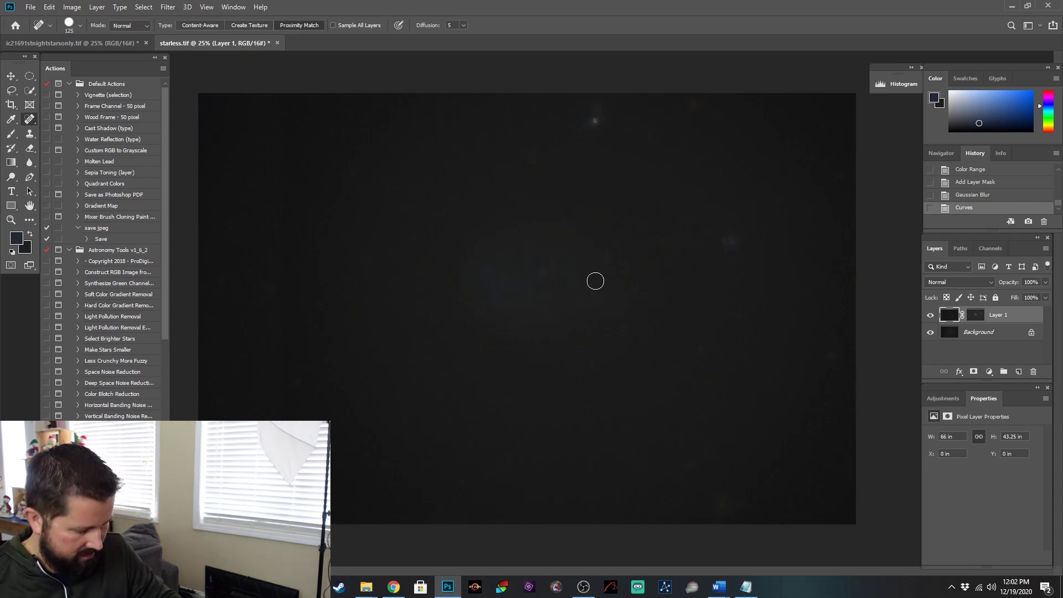
key(ctrl+m)
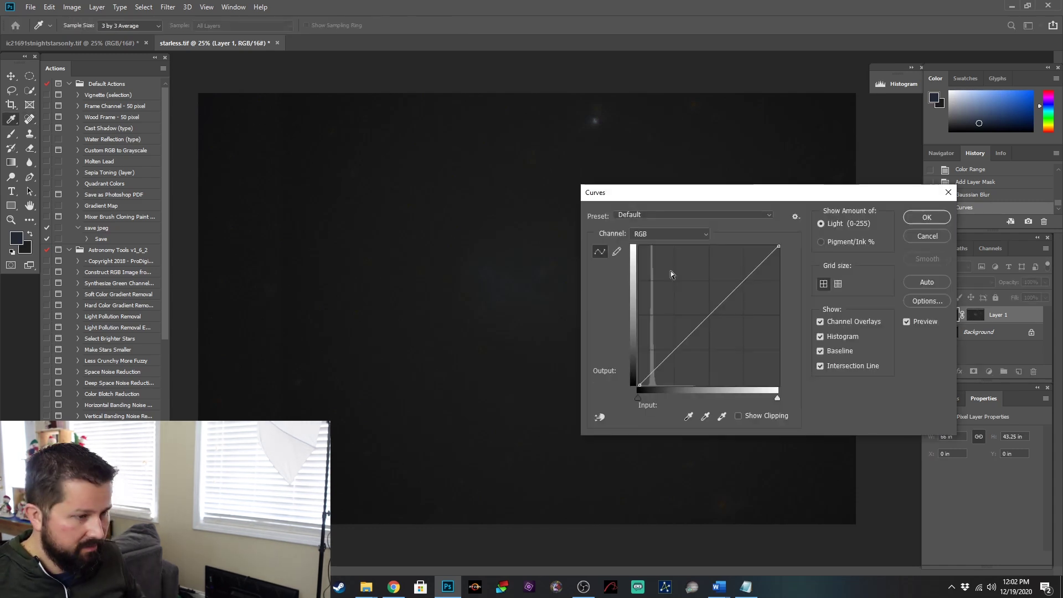
click(684, 217)
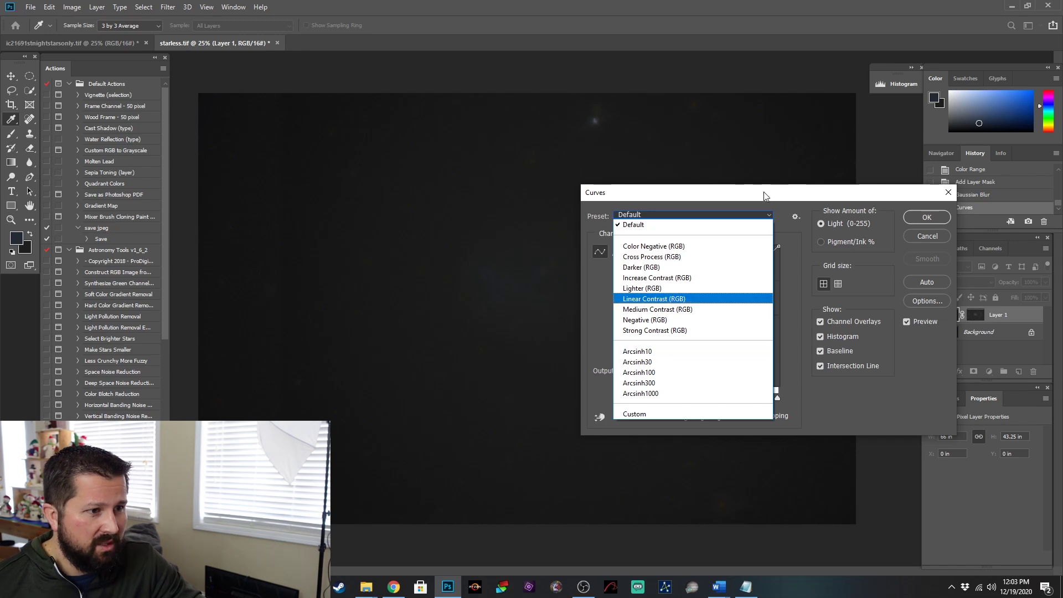
click(647, 352)
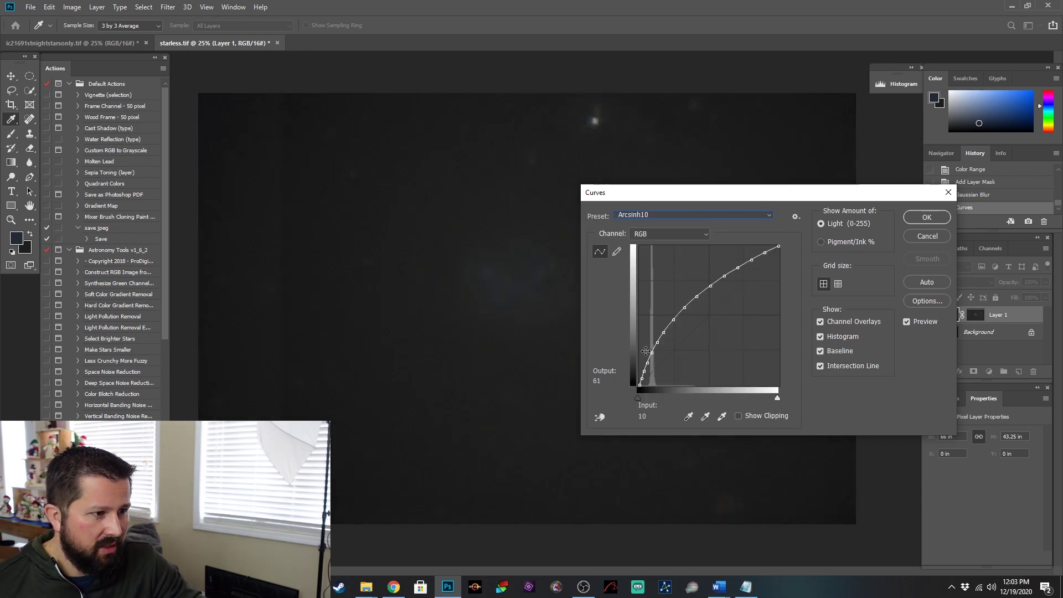
drag(835, 197, 554, 269)
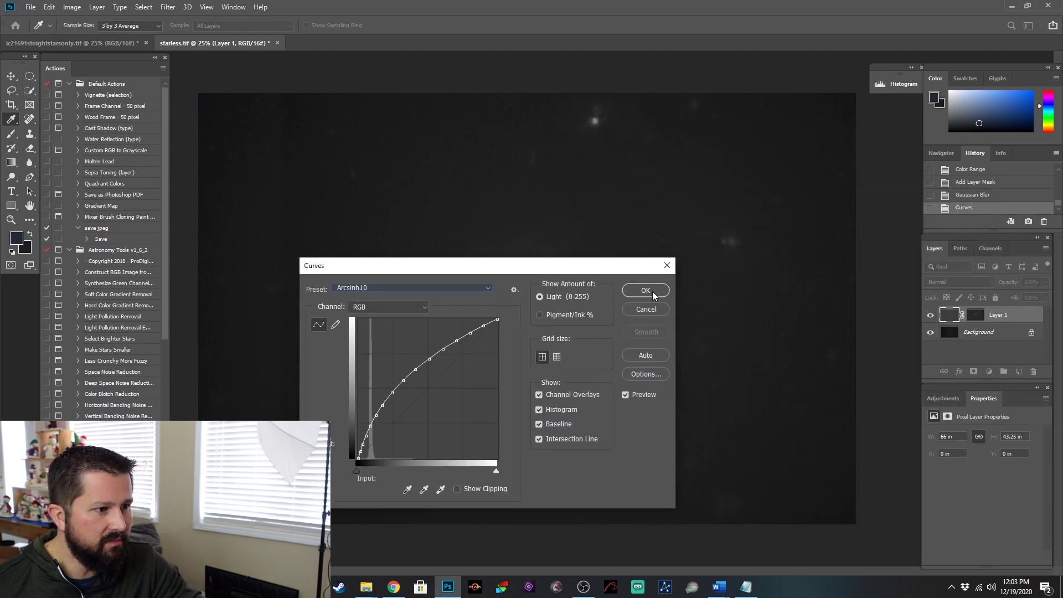
click(646, 291)
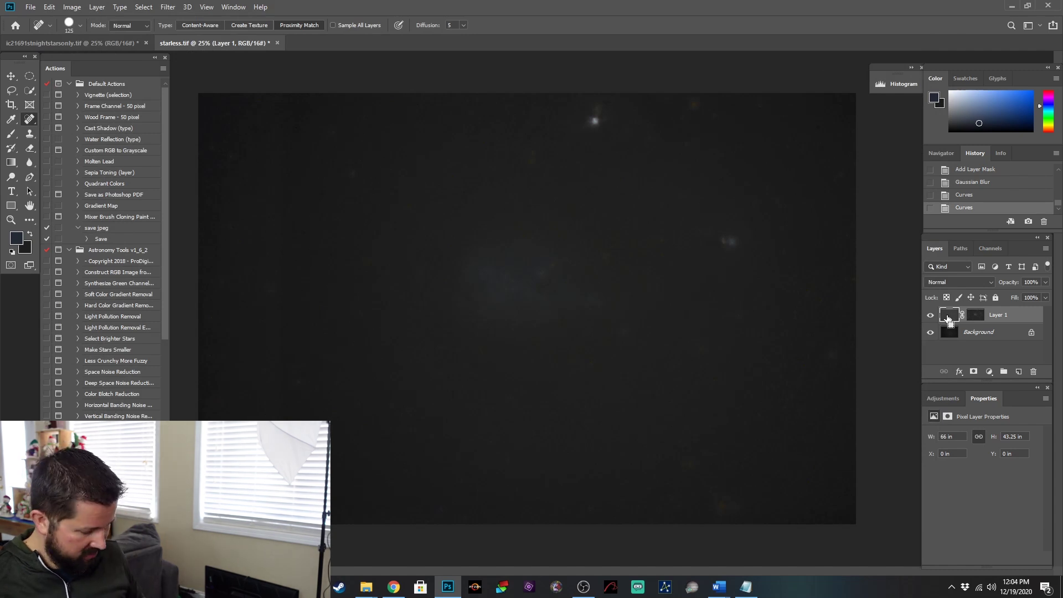
Step: Darken the background of Layer 1's image with Levels, raising the black input level to 43
key(ctrl+l)
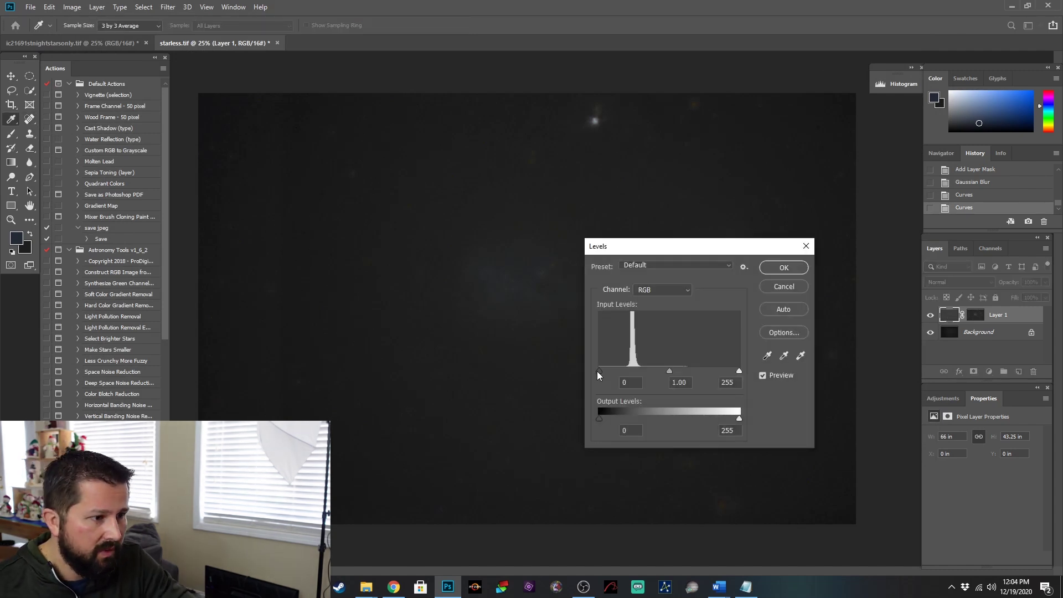
drag(600, 371, 626, 371)
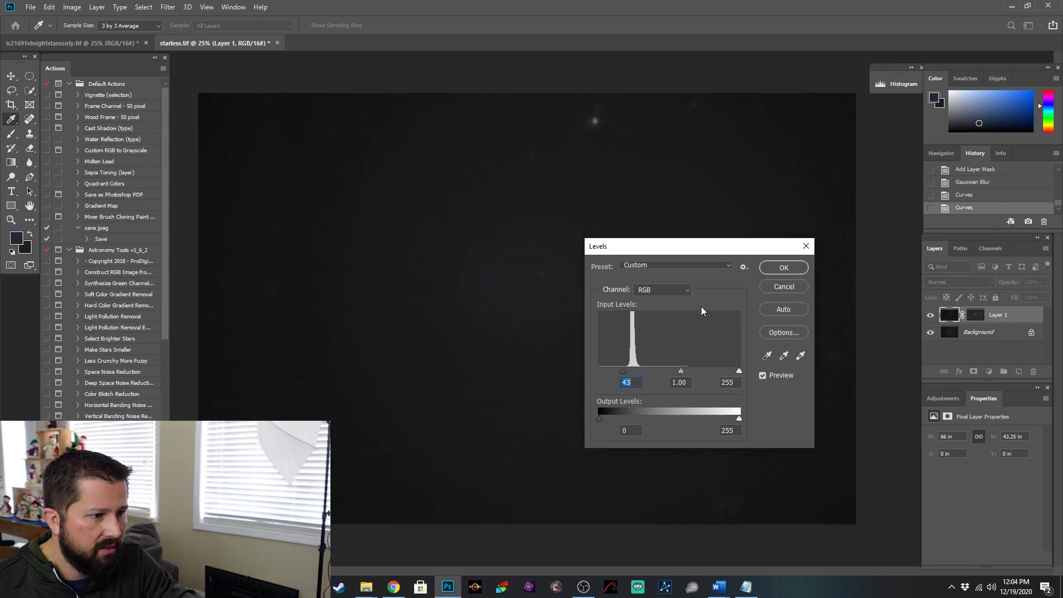
click(783, 268)
key(j)
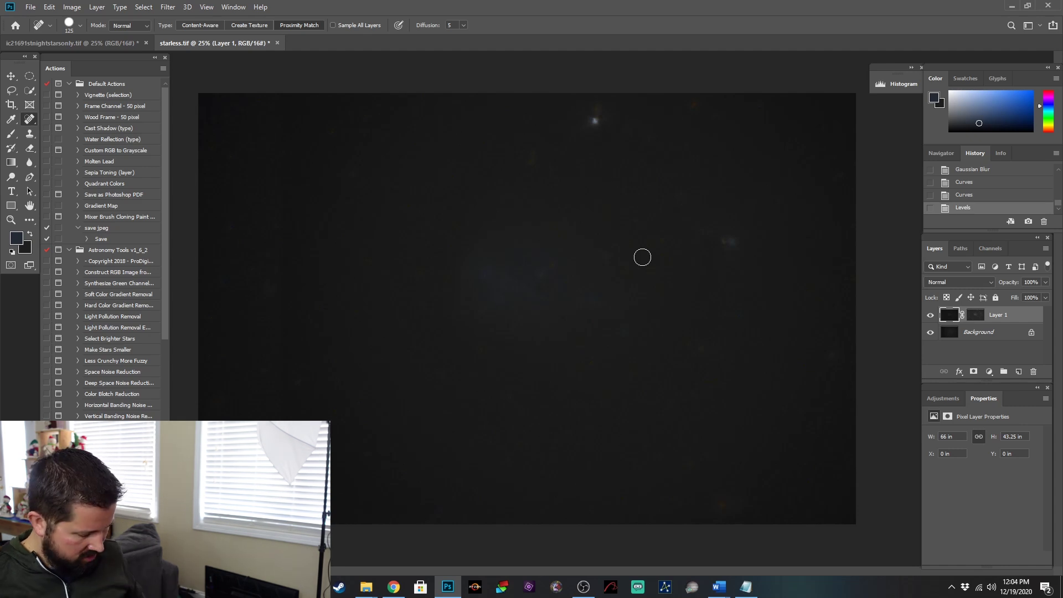
Step: Stretch Layer 1's image a second time with the Arcsinh10 Curves preset
key(ctrl+m)
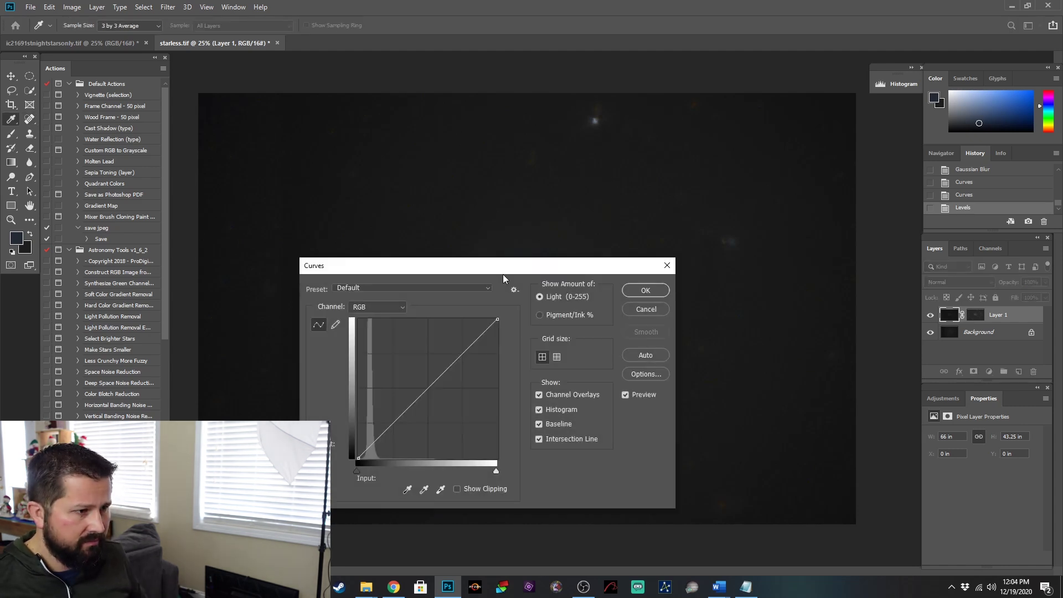
drag(487, 270, 833, 209)
click(773, 228)
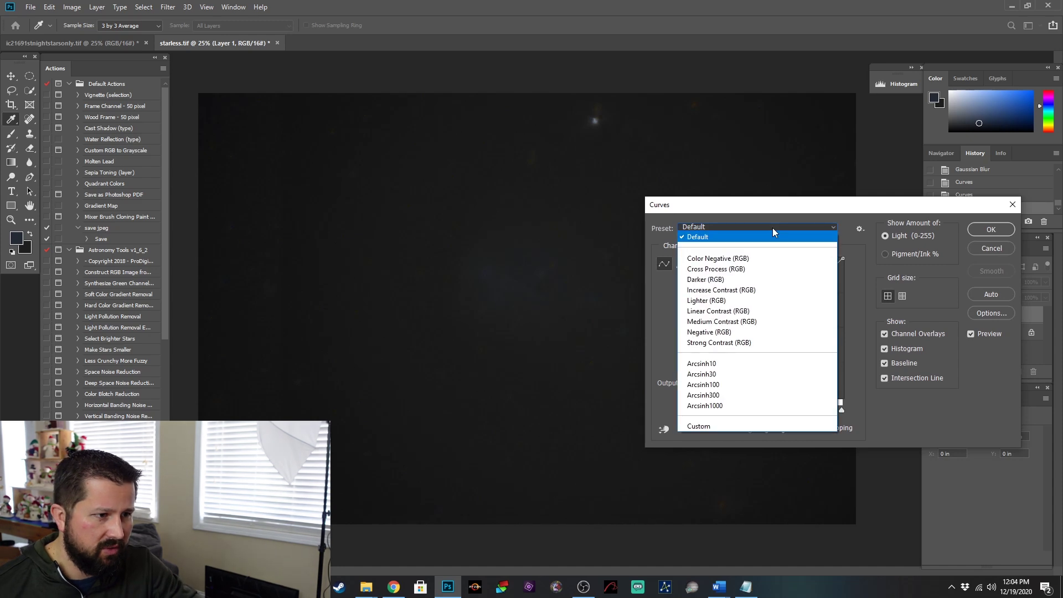
click(741, 364)
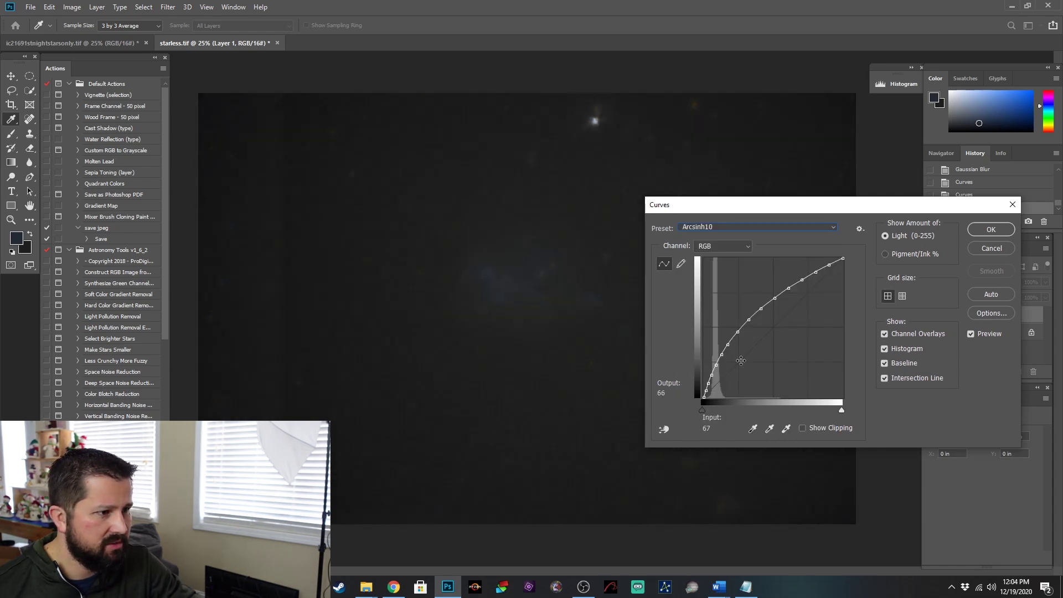
drag(787, 208, 716, 264)
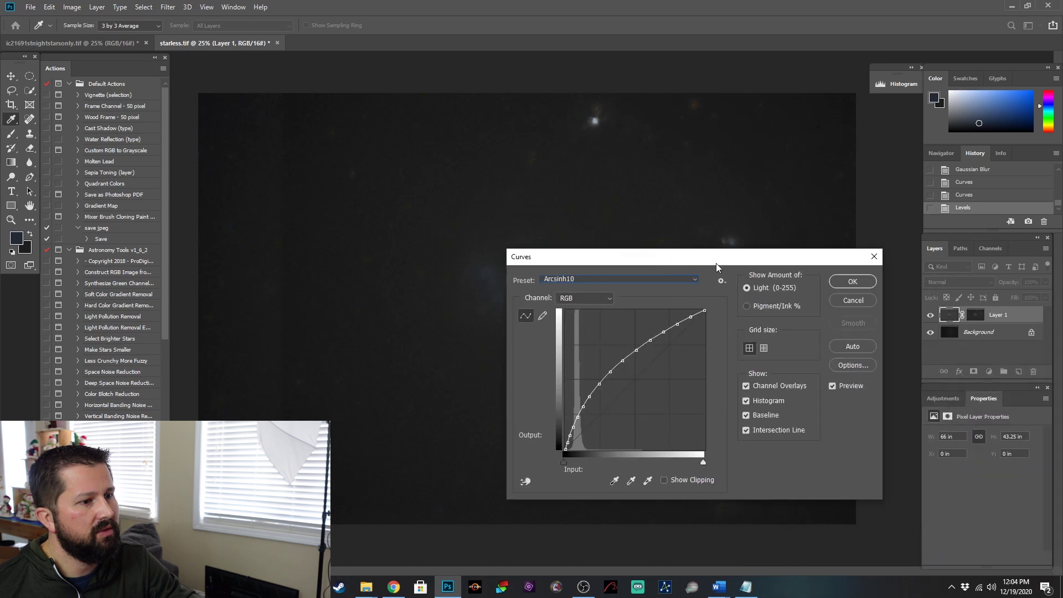
click(854, 282)
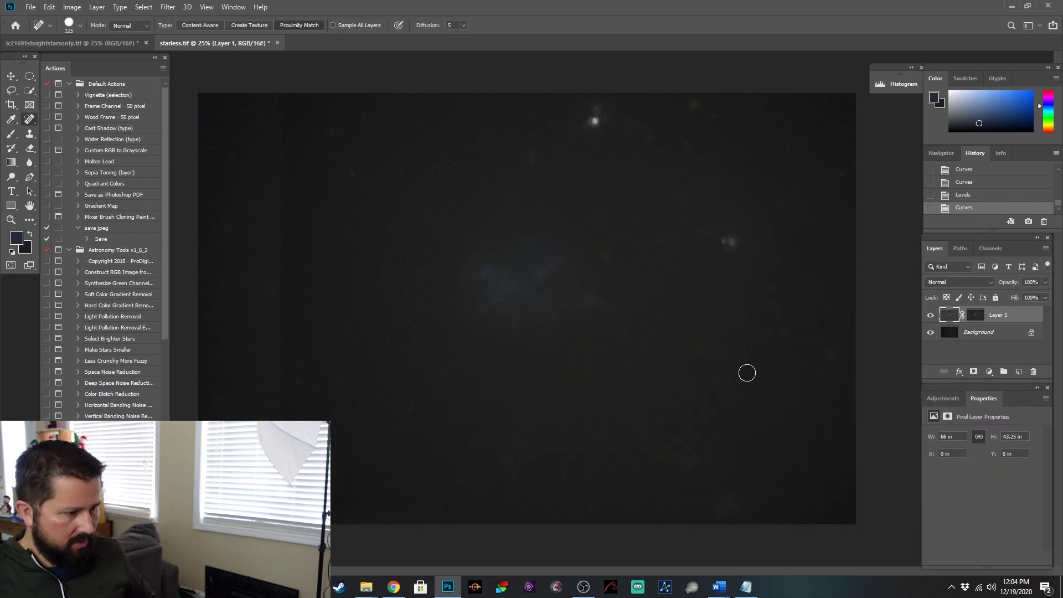
Step: Reset the black point of the stretched Layer 1 image with Levels, using a black input level of 20
key(ctrl+l)
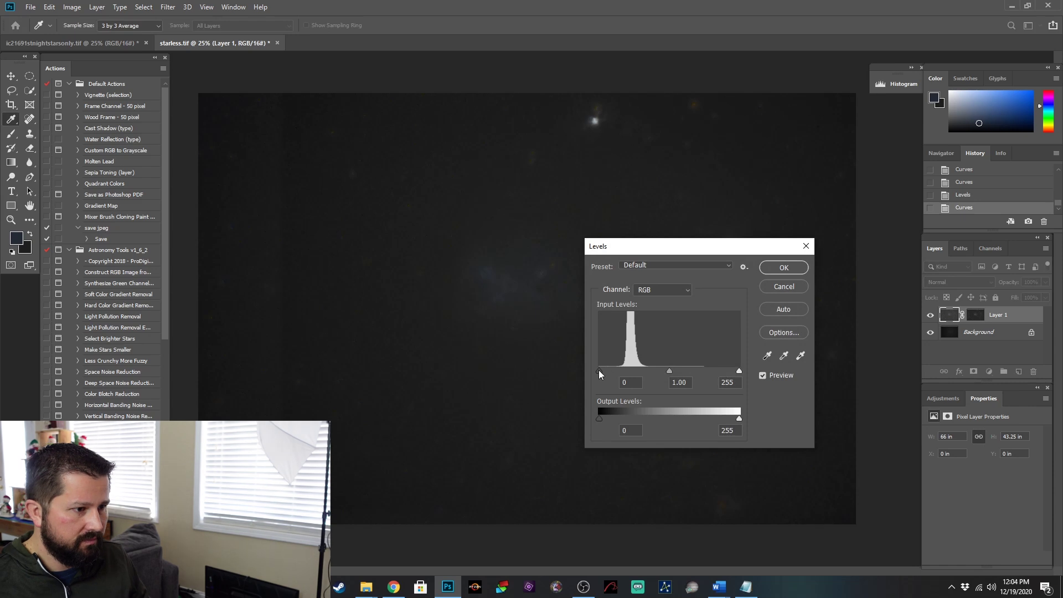
drag(599, 371, 608, 371)
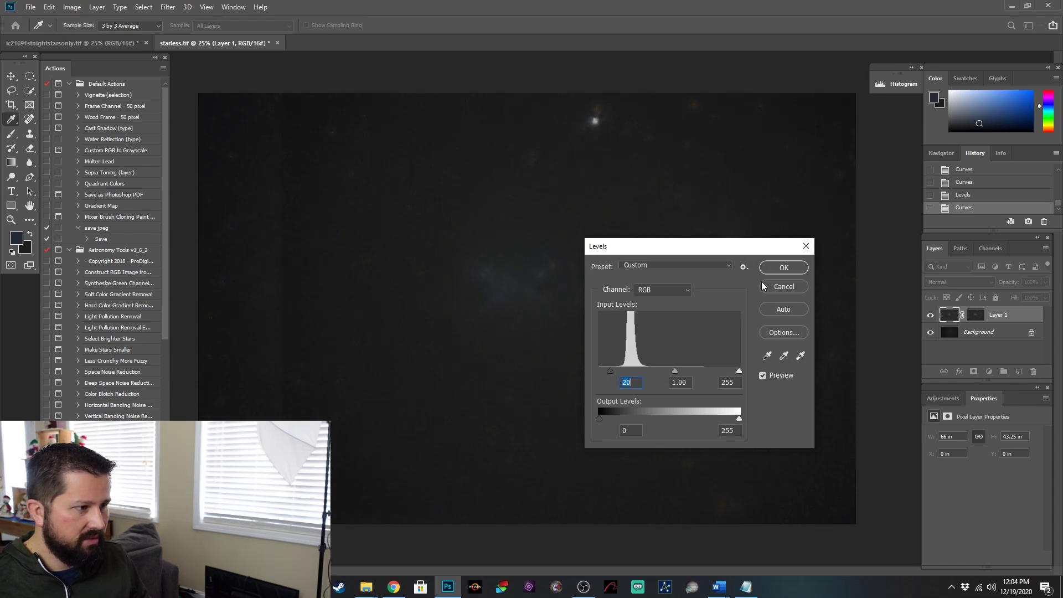
click(780, 270)
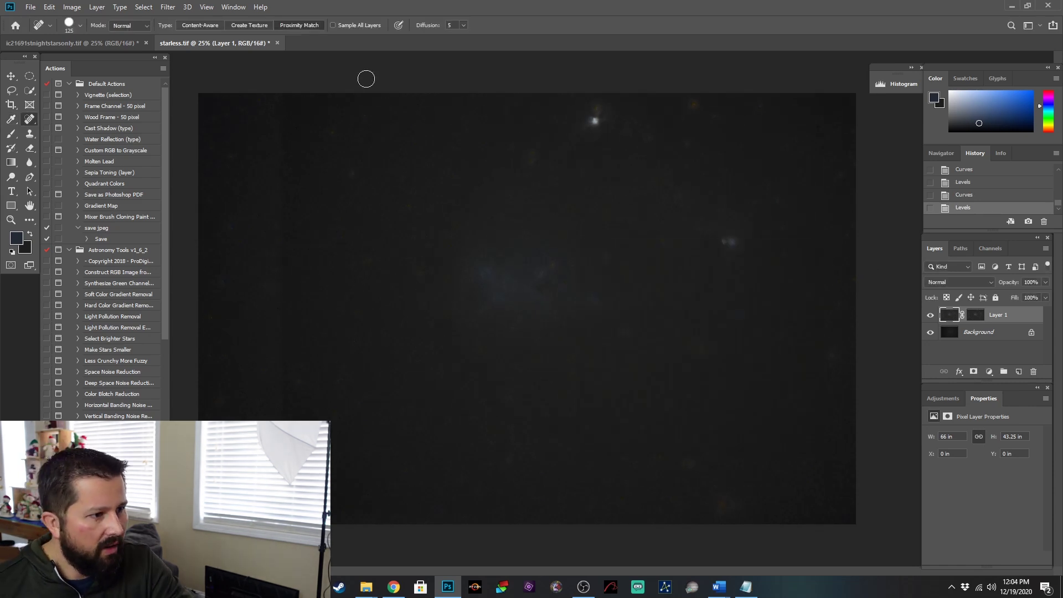
Step: Open Layer 1 in the Camera Raw Filter and set Clarity to +59, Vibrance to +12 and Saturation to +14
click(172, 8)
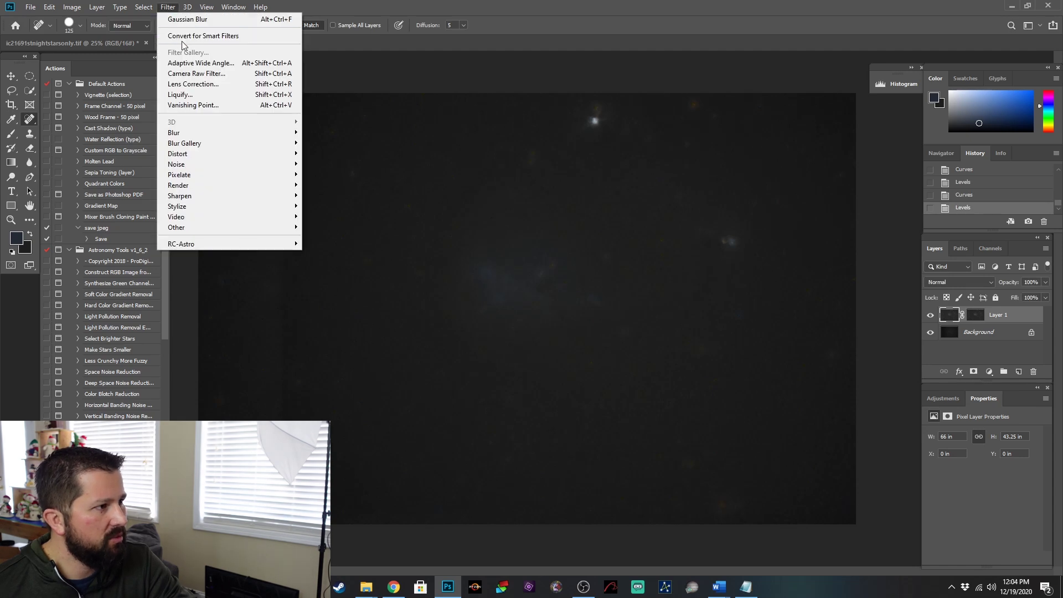
click(875, 207)
click(168, 7)
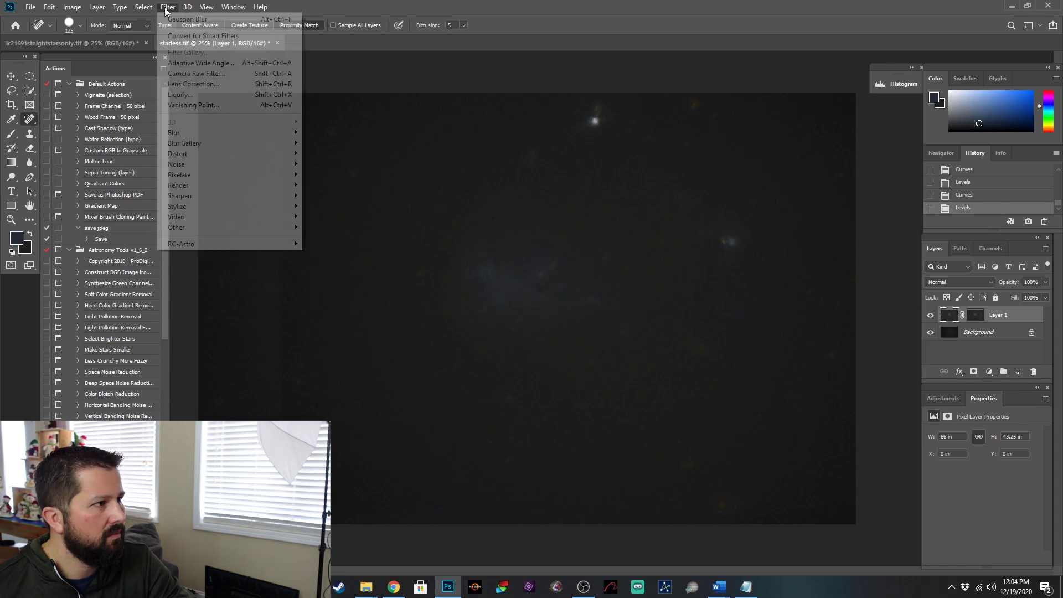
click(197, 74)
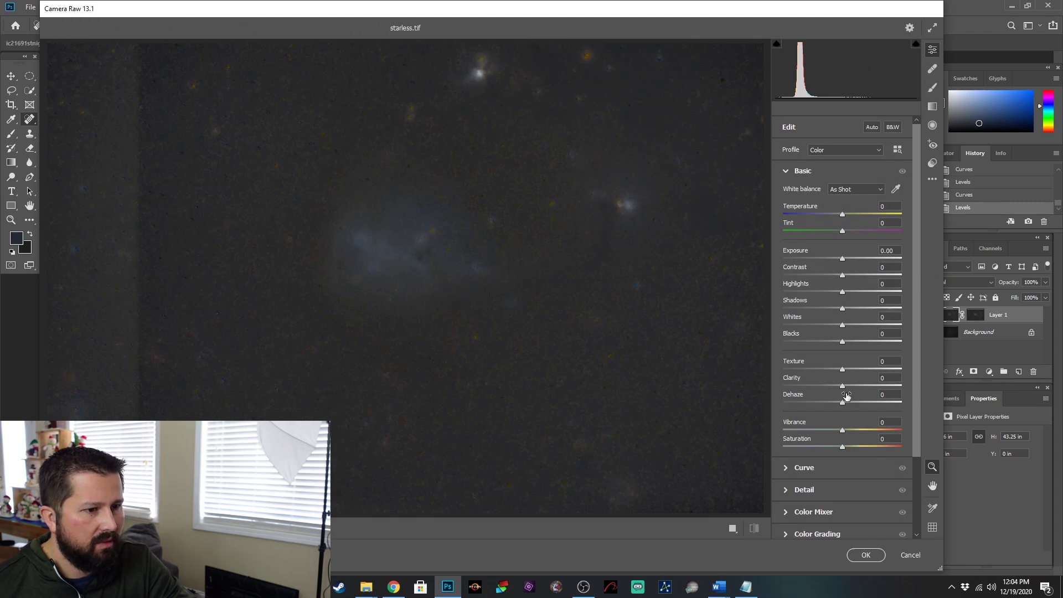
drag(844, 389, 865, 389)
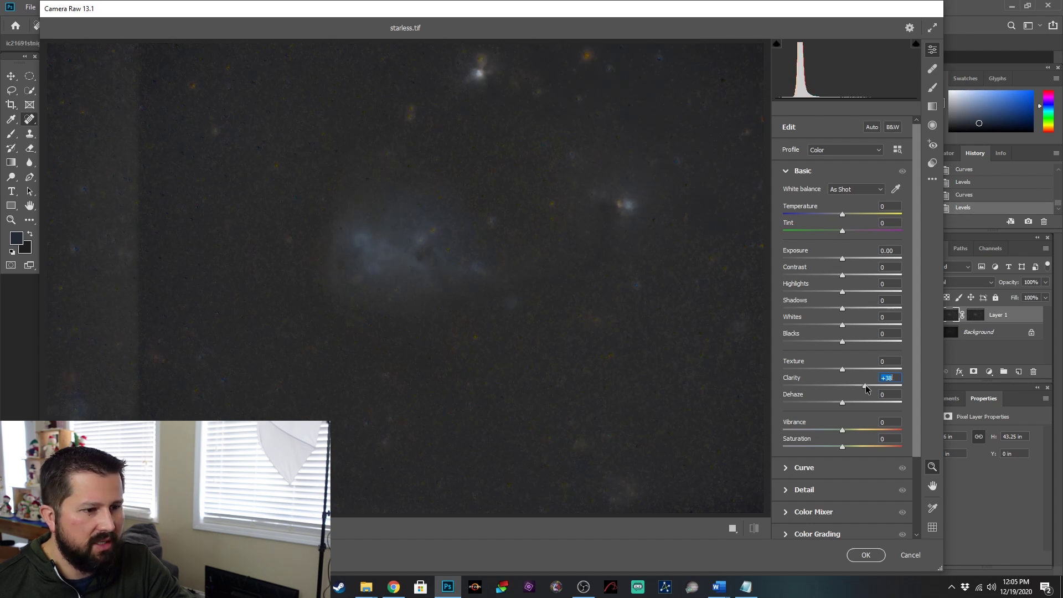
drag(865, 389, 874, 390)
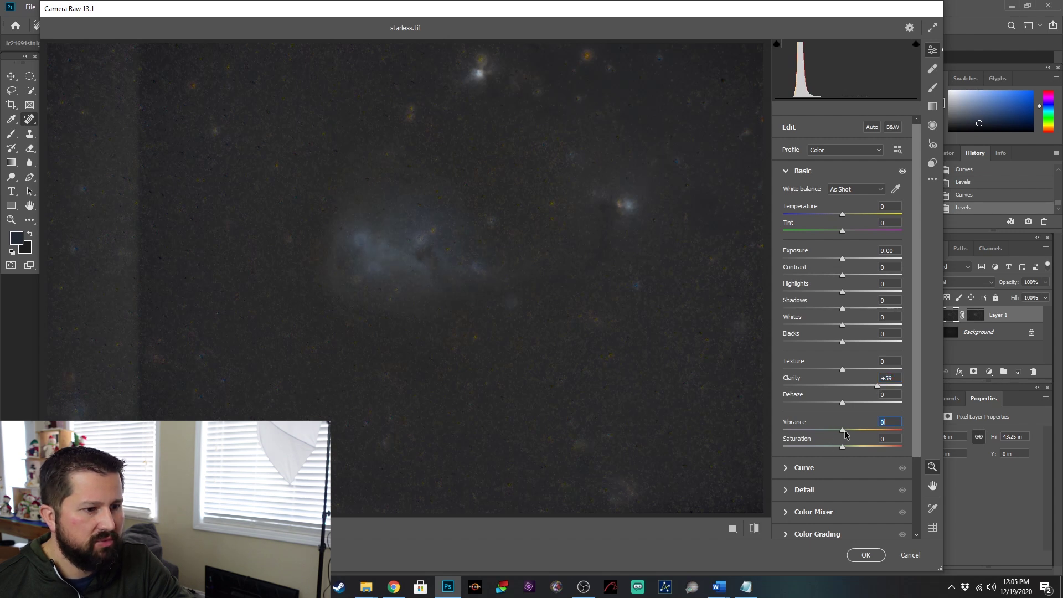
drag(845, 434, 854, 450)
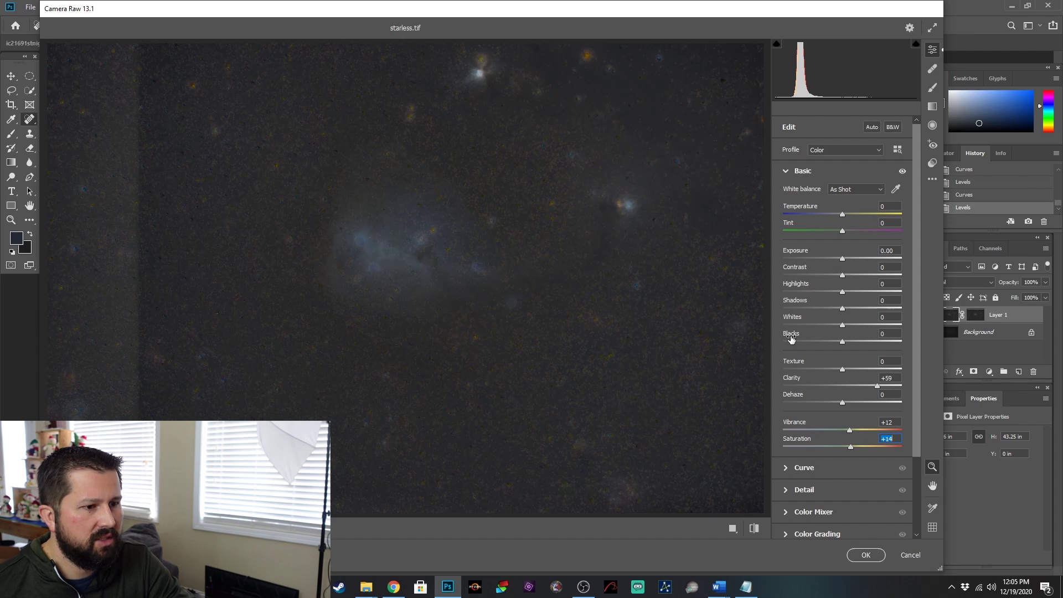
Step: Set Noise Reduction and Color Noise Reduction to 9 in the Camera Raw detail settings and apply the filter
click(785, 172)
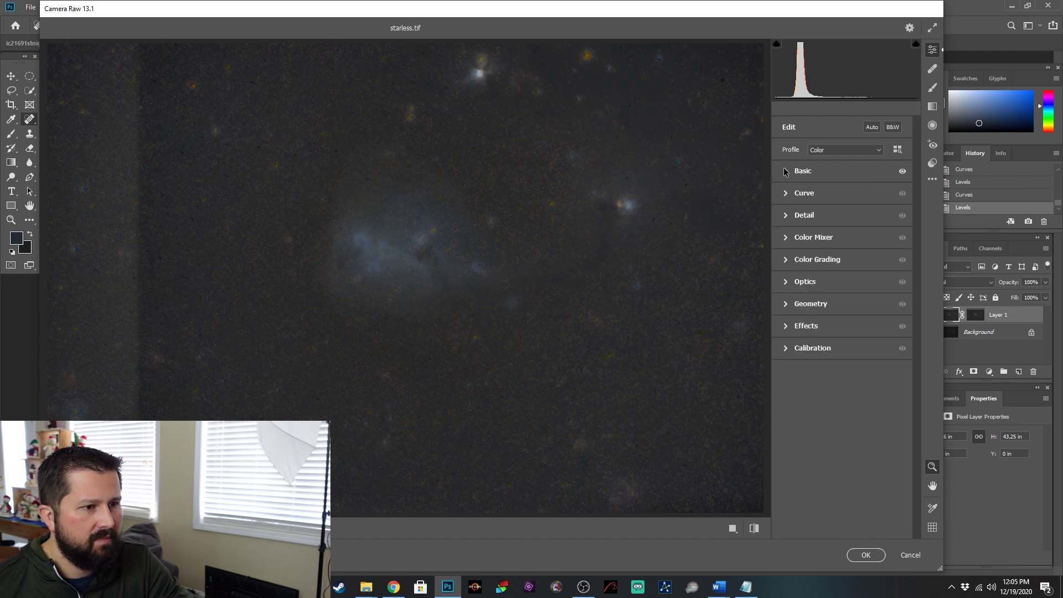
click(789, 216)
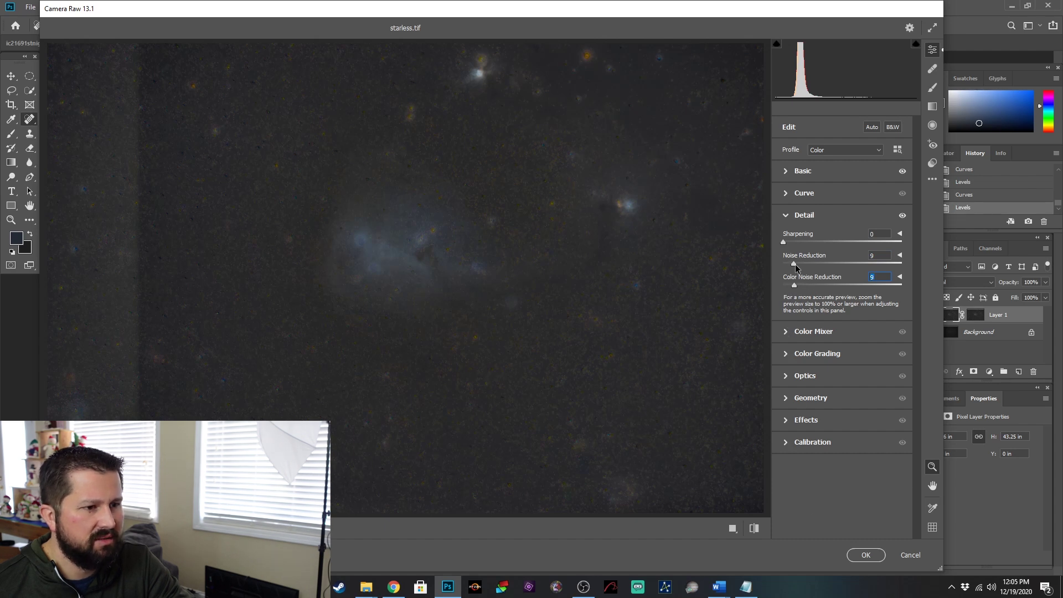
click(866, 554)
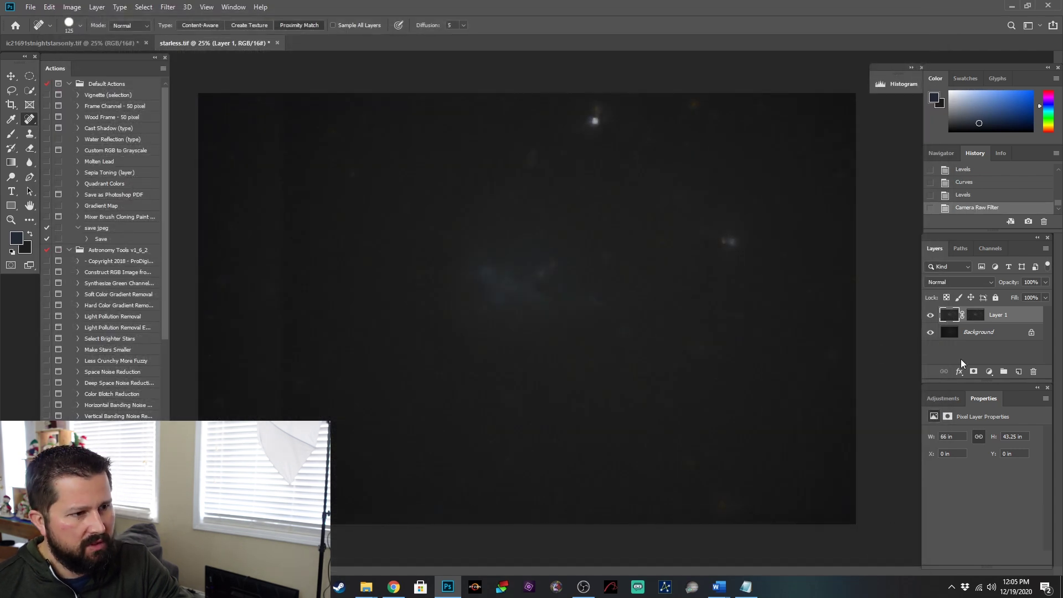
Step: Flatten the starless image and duplicate the flattened background onto a new layer
click(100, 7)
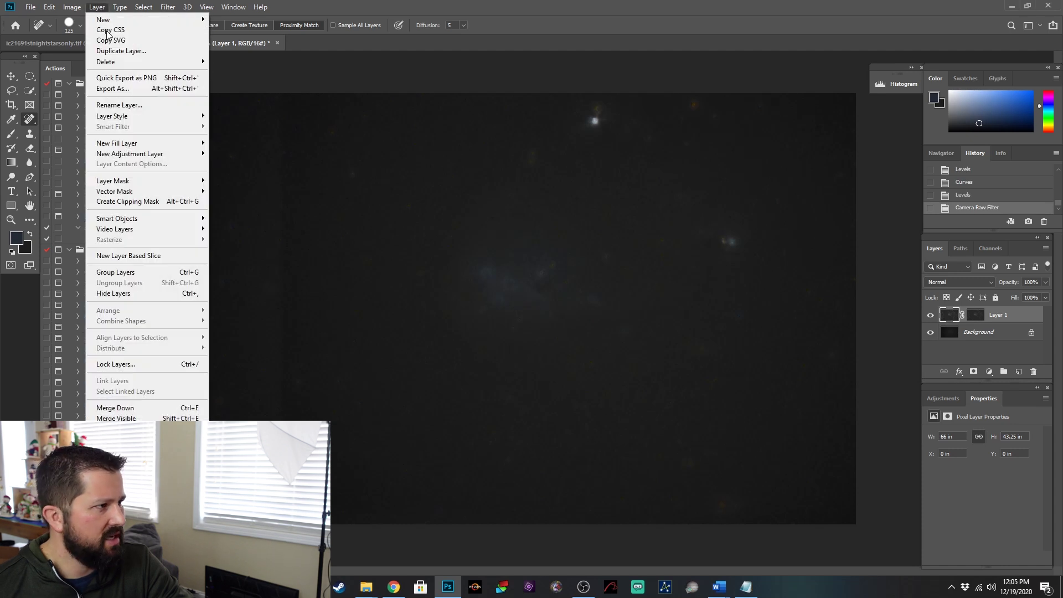
click(116, 429)
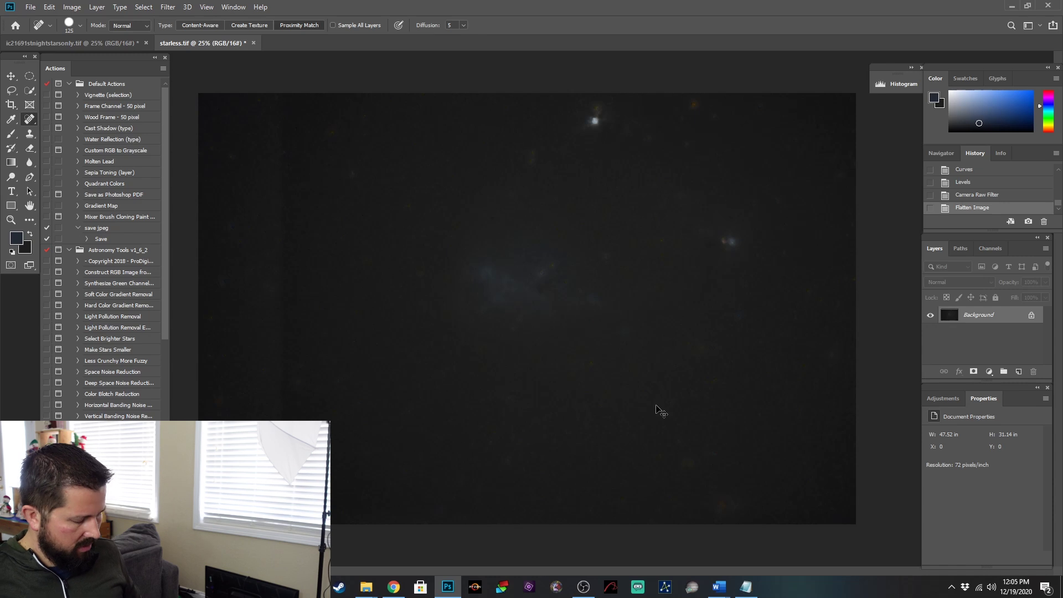
key(ctrl+j)
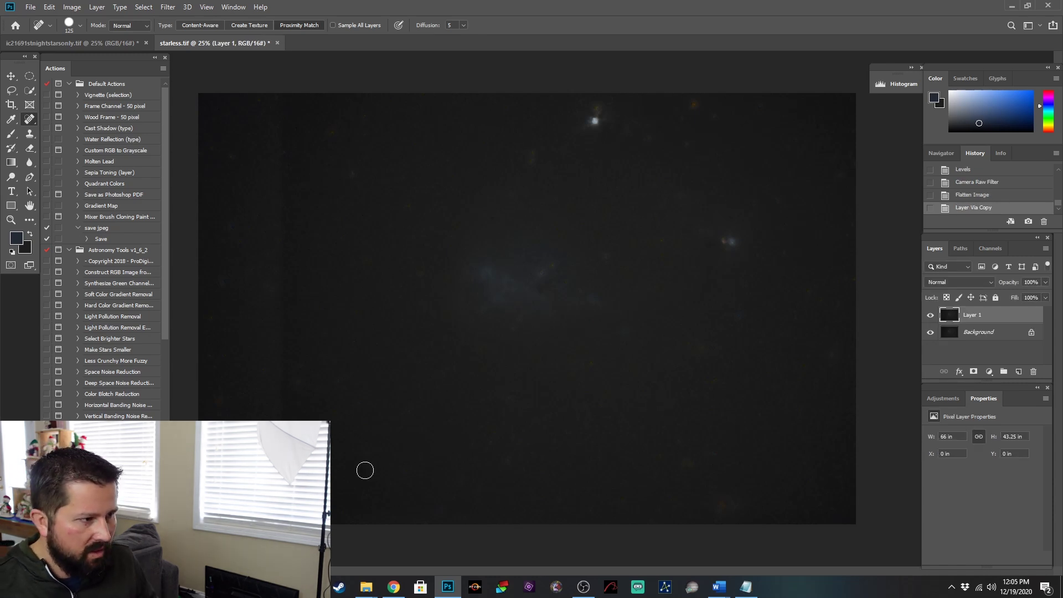
Step: Remove the leftover star blotches along the left side of the starless image with the Spot Healing Brush
key(ctrl+plus)
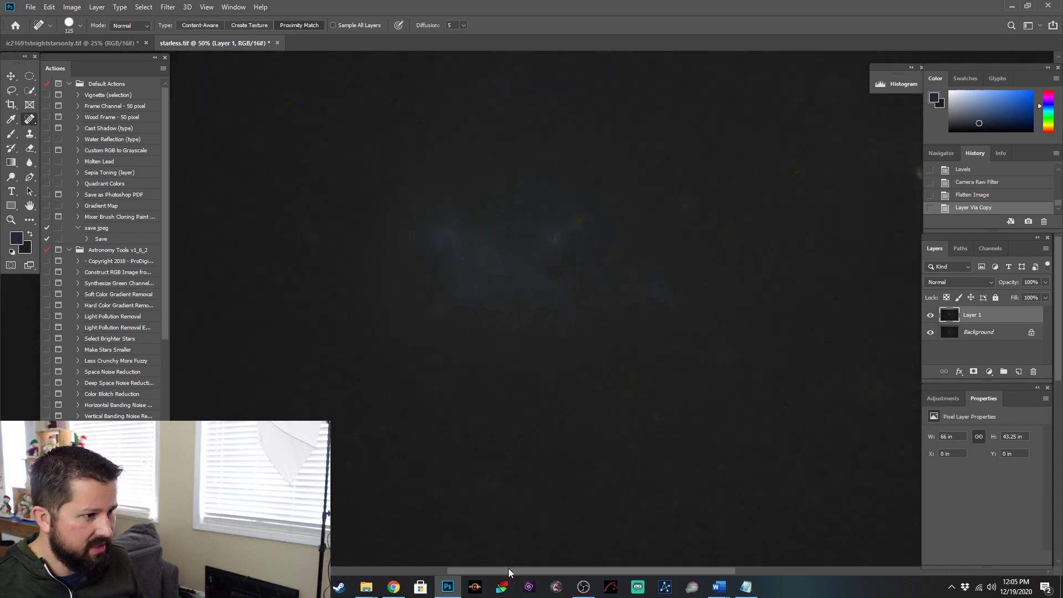
drag(508, 568, 410, 566)
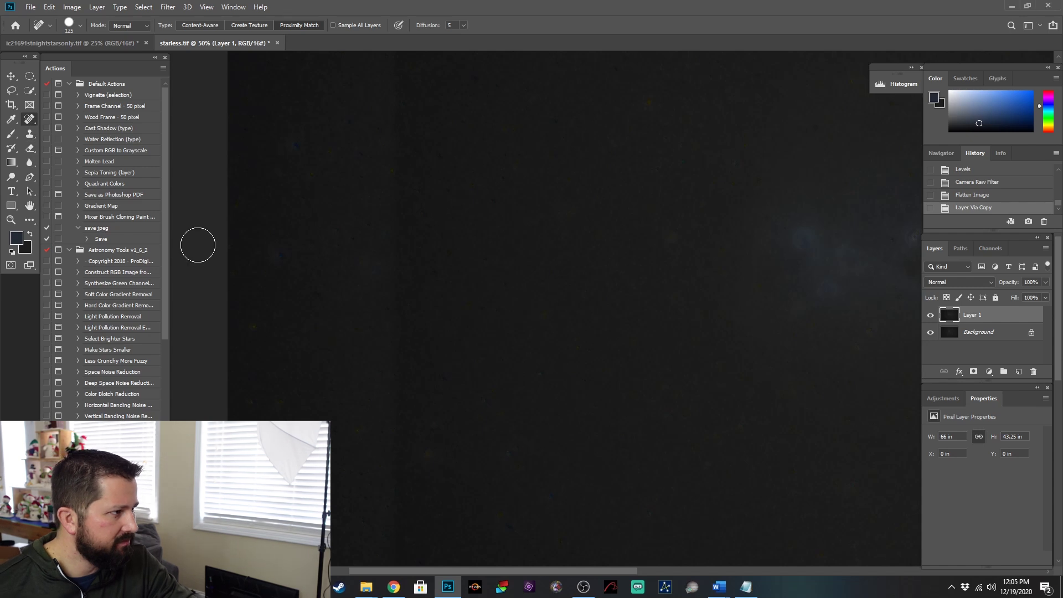
click(296, 139)
click(374, 256)
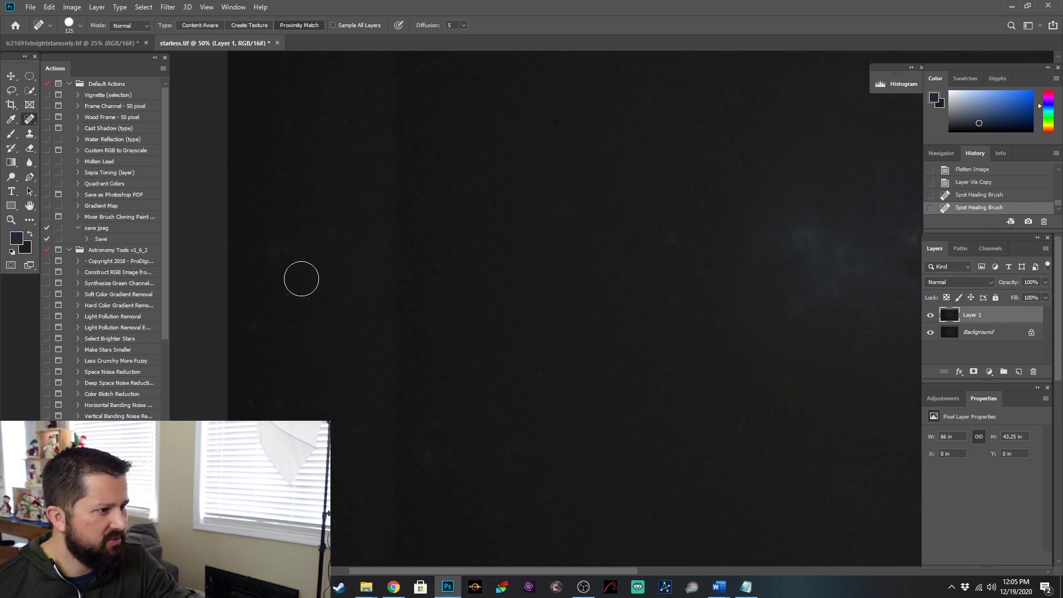
scroll(310, 415, down, 5)
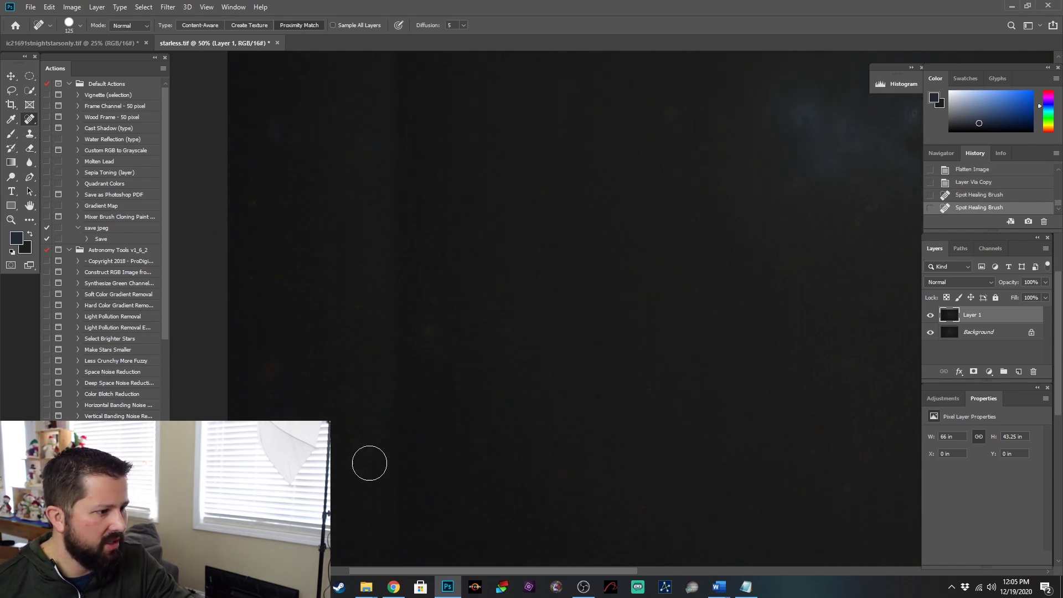
click(432, 262)
click(537, 297)
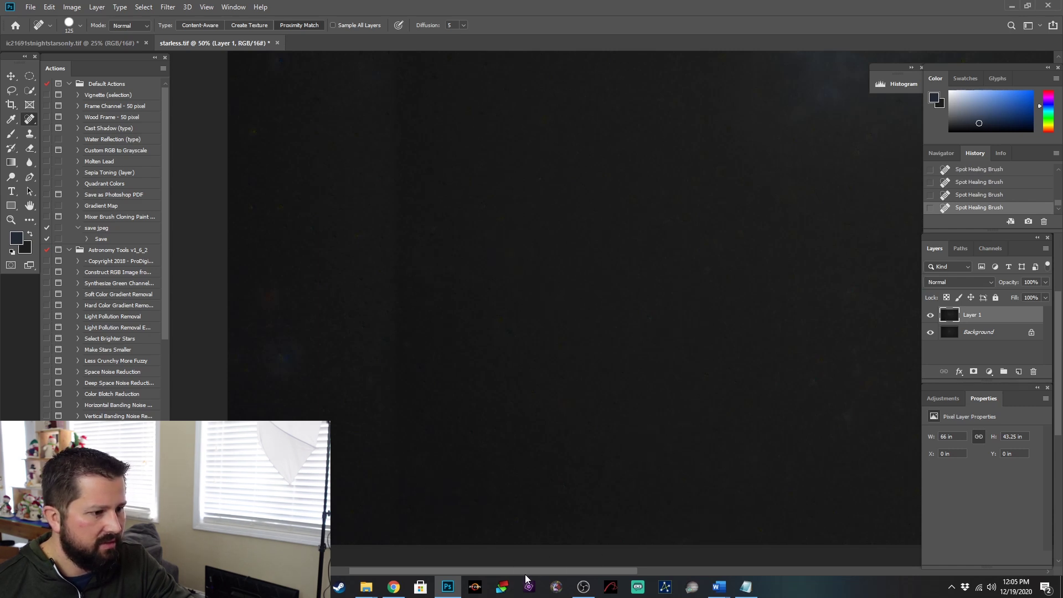
Step: Heal the remaining colored spots in the lower right area of the image, below the nebula
drag(525, 571, 697, 567)
drag(623, 419, 648, 440)
mouse_move(689, 508)
mouse_down()
mouse_move(725, 516)
mouse_move(678, 516)
mouse_move(705, 493)
mouse_up()
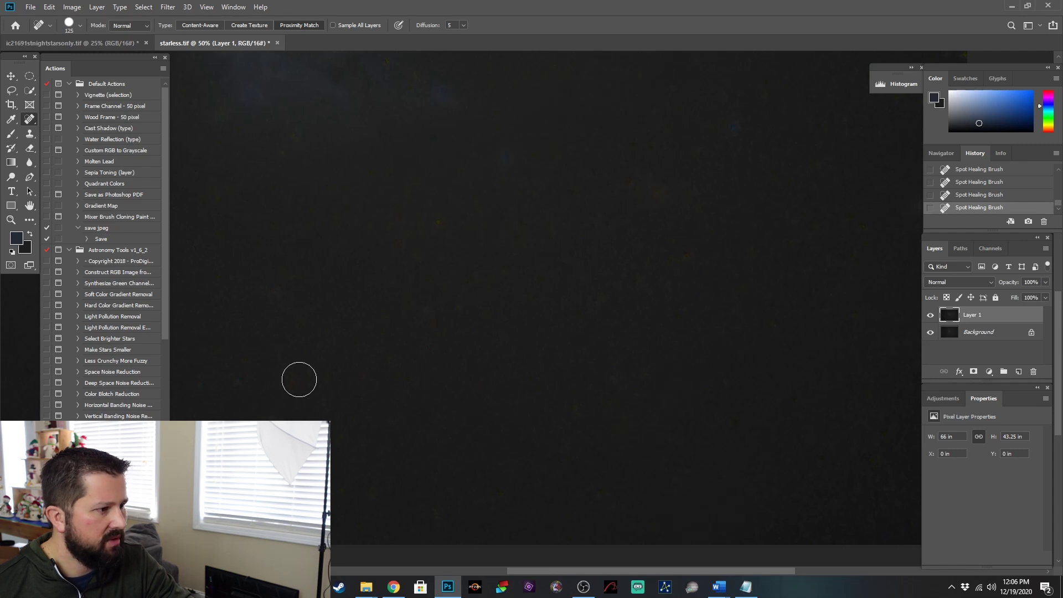
click(271, 304)
click(249, 373)
click(444, 224)
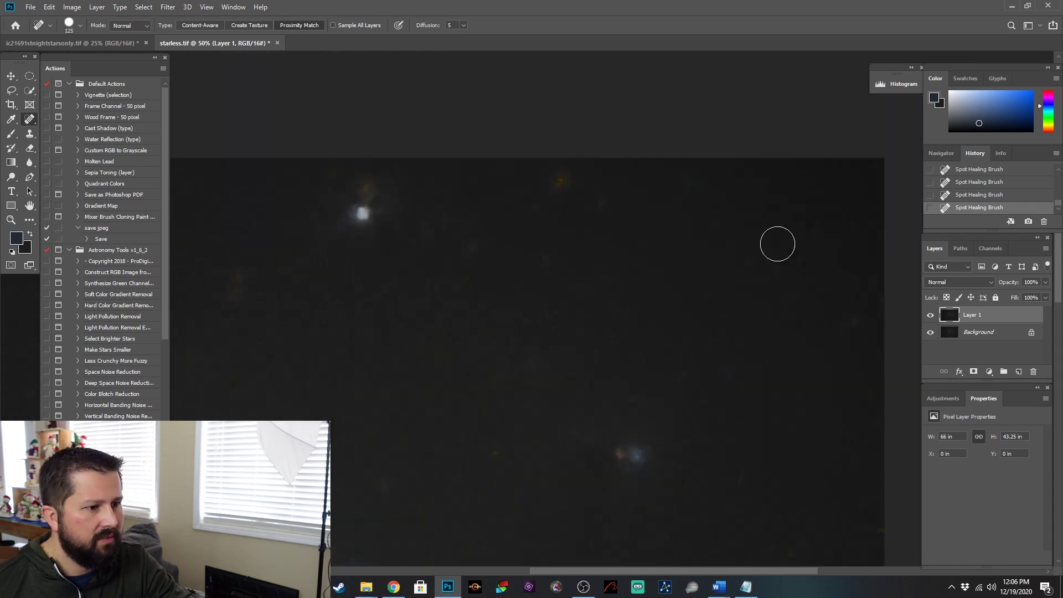
Step: Heal the orange blotch and the faint spots in the upper right area of the image, around the two bright star remnants
click(560, 181)
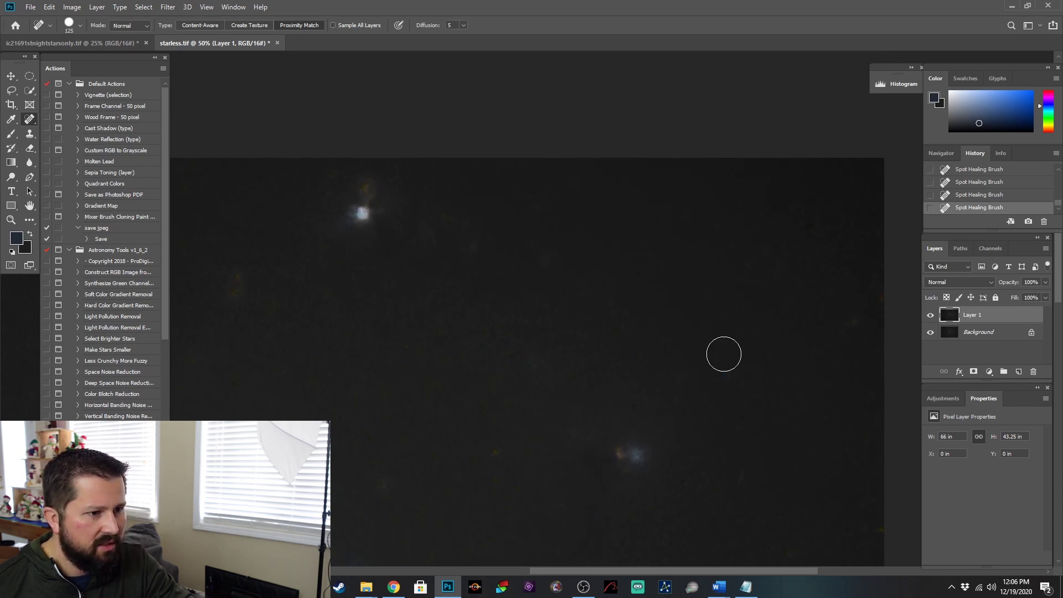
drag(740, 390, 742, 392)
click(753, 273)
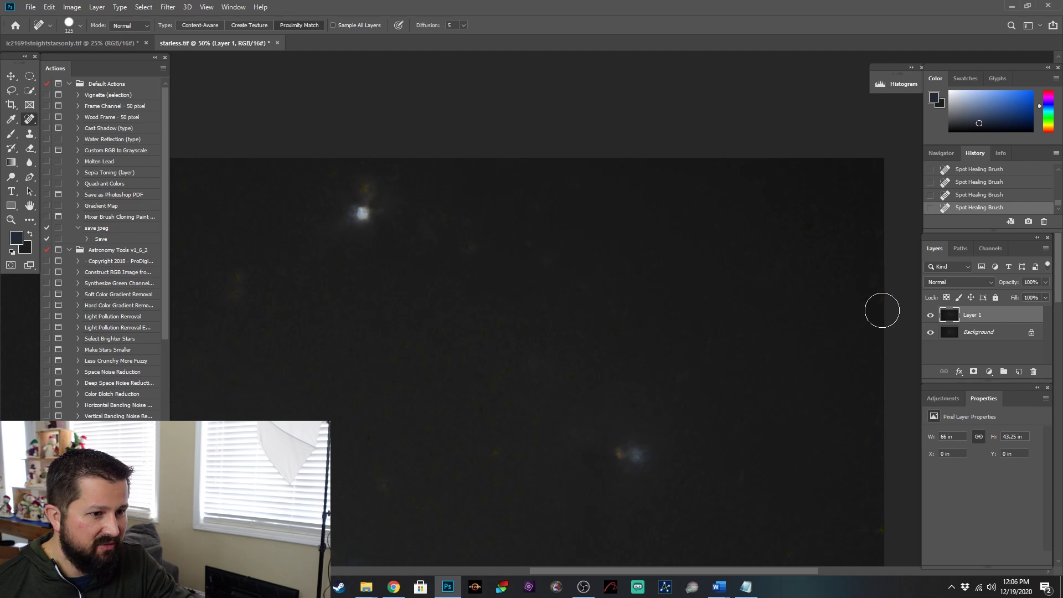
scroll(614, 485, left, 5)
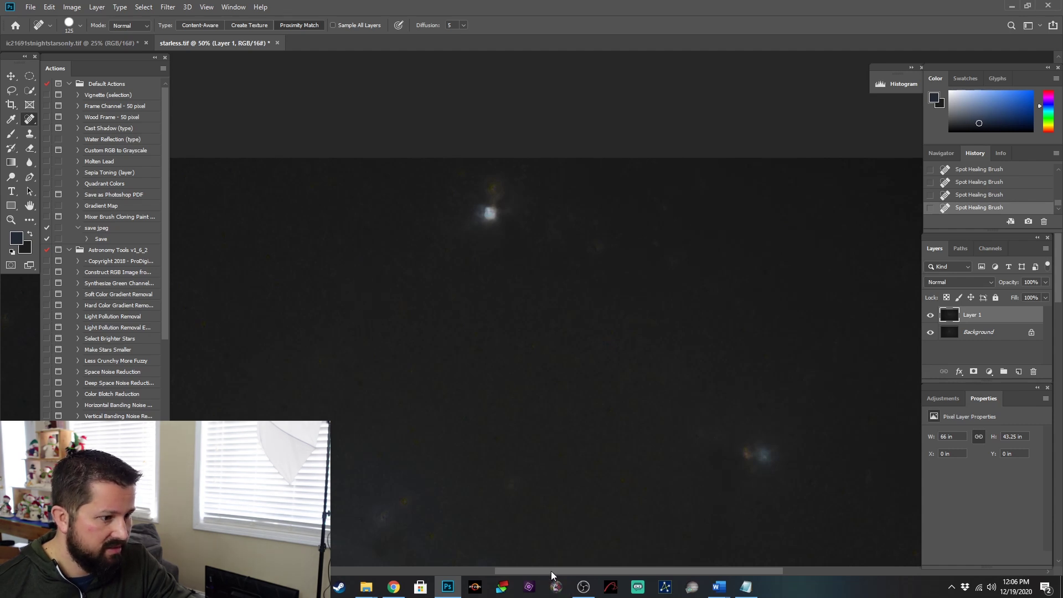
scroll(471, 565, left, 10)
scroll(472, 565, left, 2)
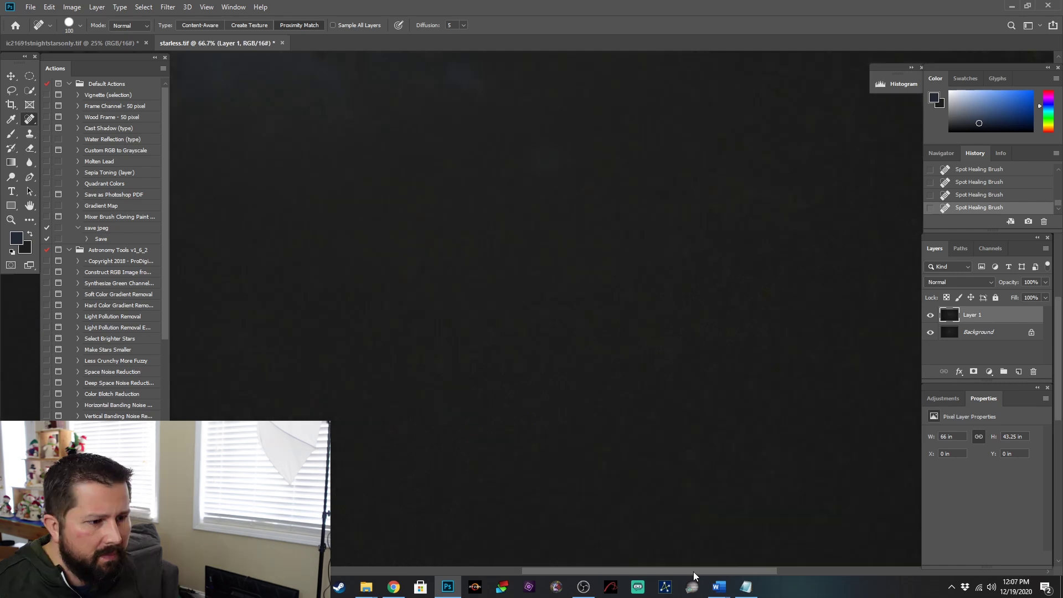
Step: Compare the whole image with and without the healed Layer 1 by toggling that layer's visibility
drag(694, 572, 502, 557)
key(ctrl+minus)
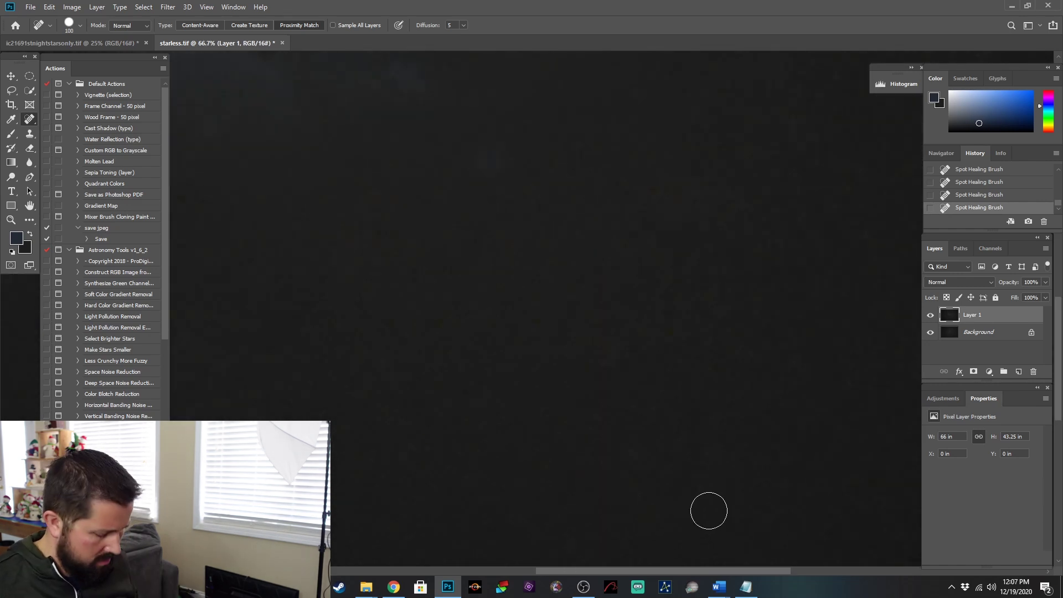
key(ctrl+minus)
key(ctrl+minus)
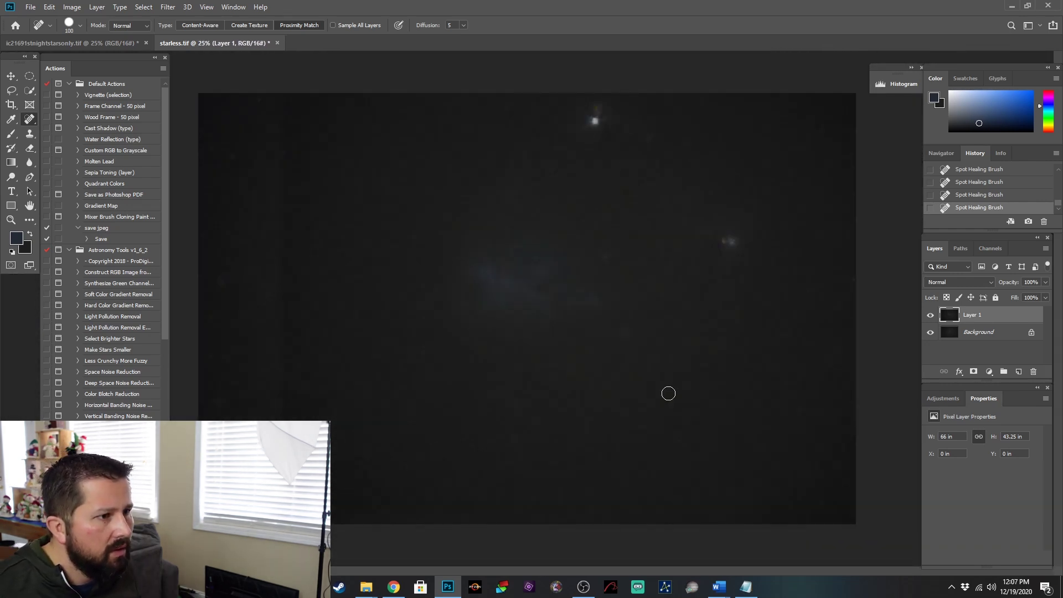
click(930, 315)
click(931, 315)
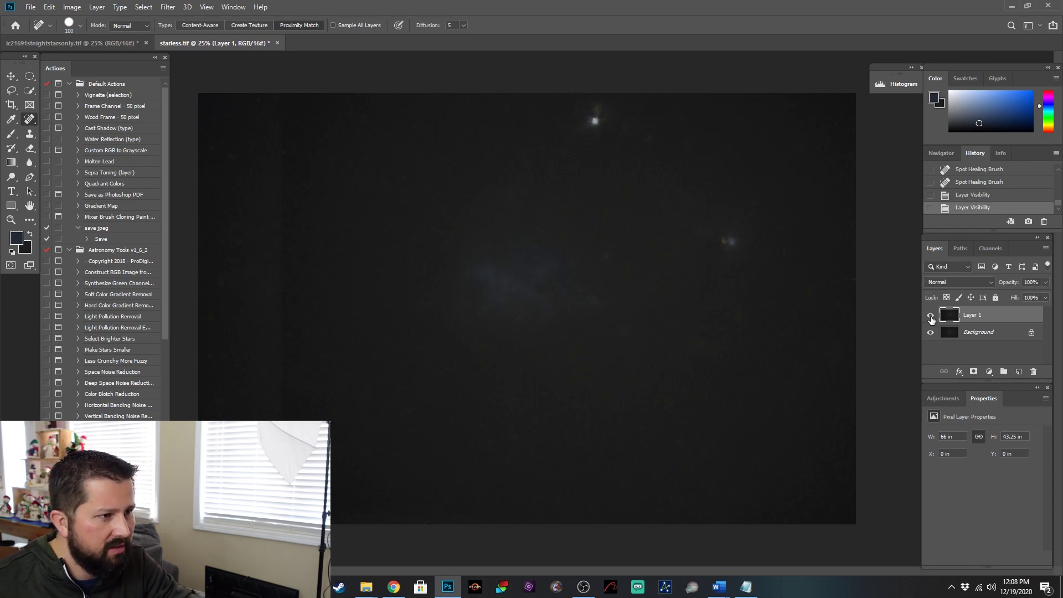
click(930, 315)
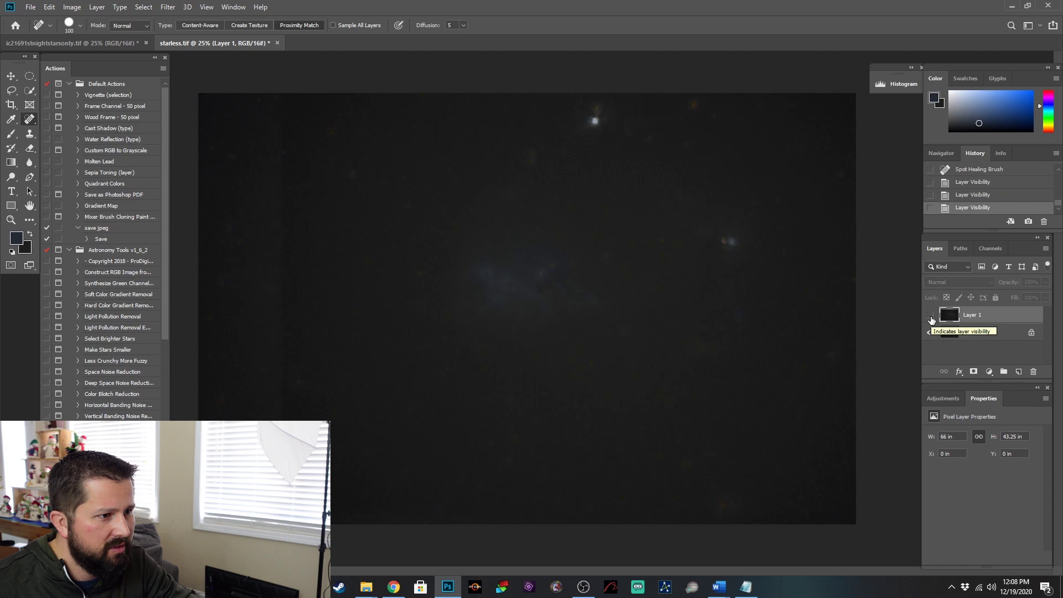
click(931, 316)
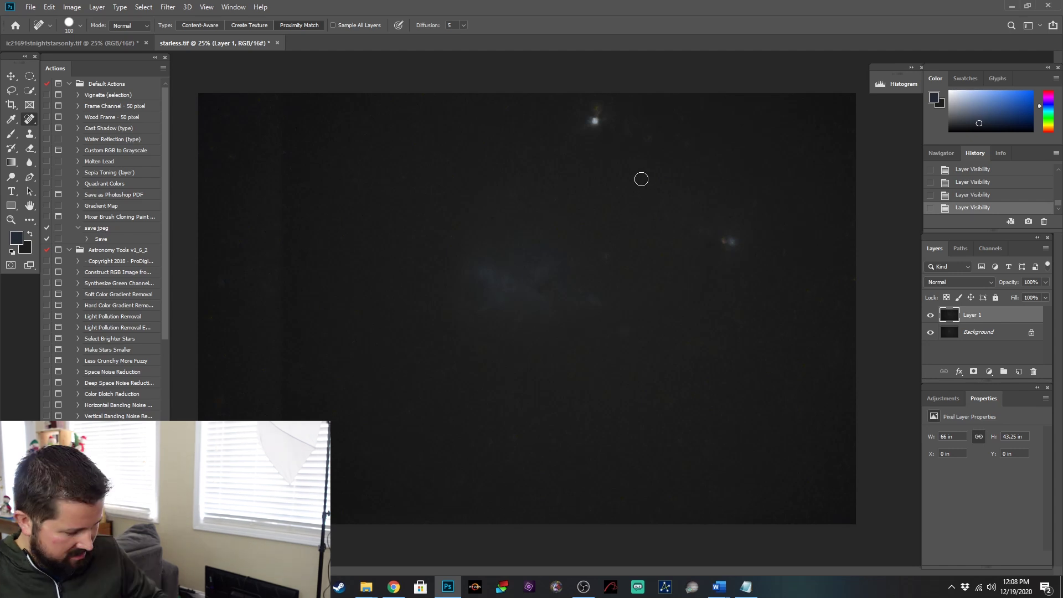
Step: Reduce the Spot Healing Brush size to 70 and heal the faint spot just right of the nebula at 100% zoom
key(ctrl+plus)
key(ctrl+plus)
scroll(554, 310, up, 5)
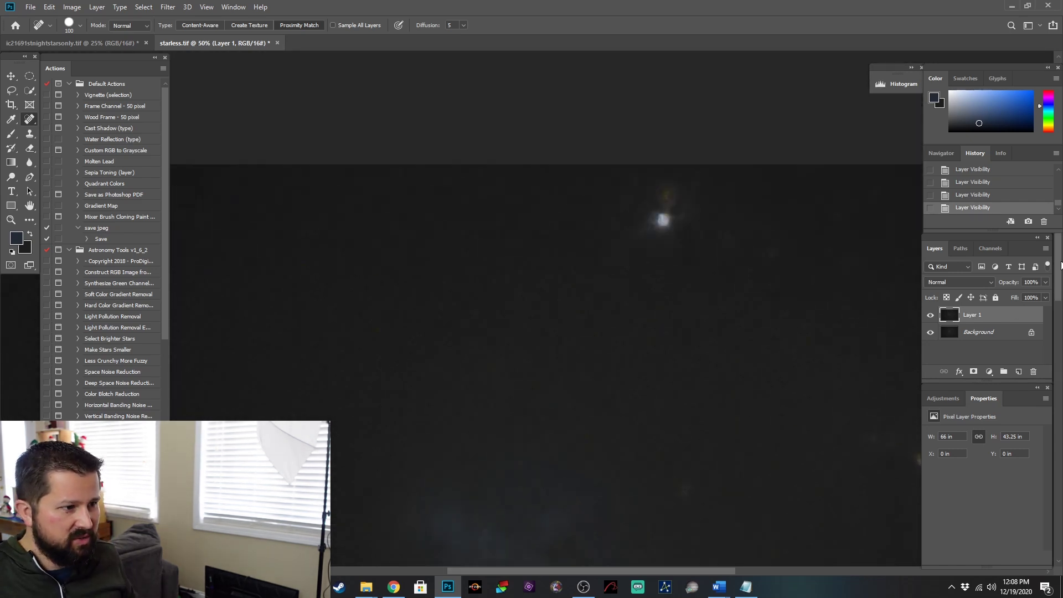
drag(569, 568, 643, 565)
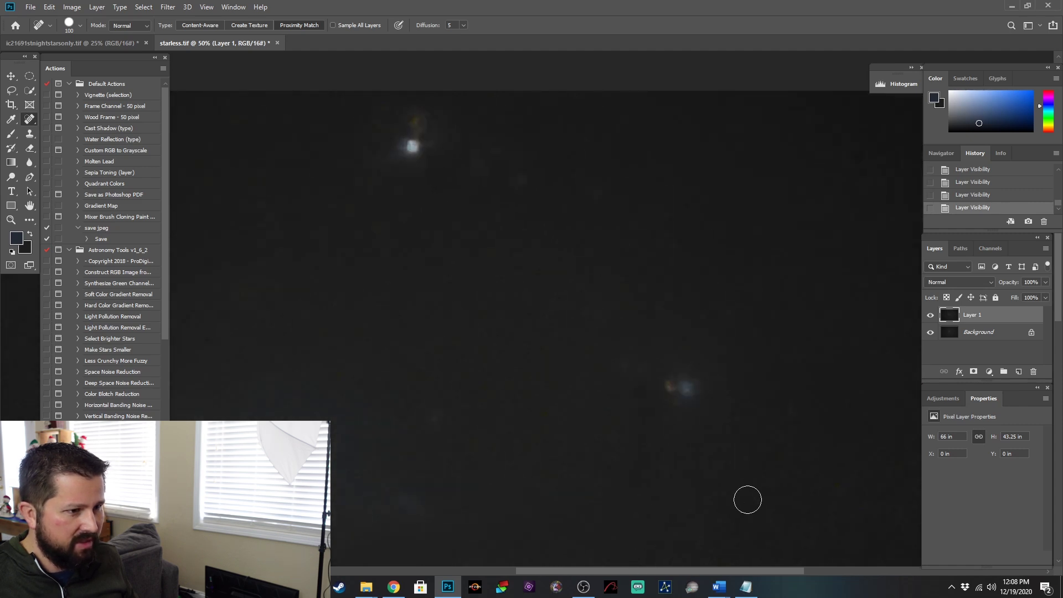
scroll(775, 487, down, 4)
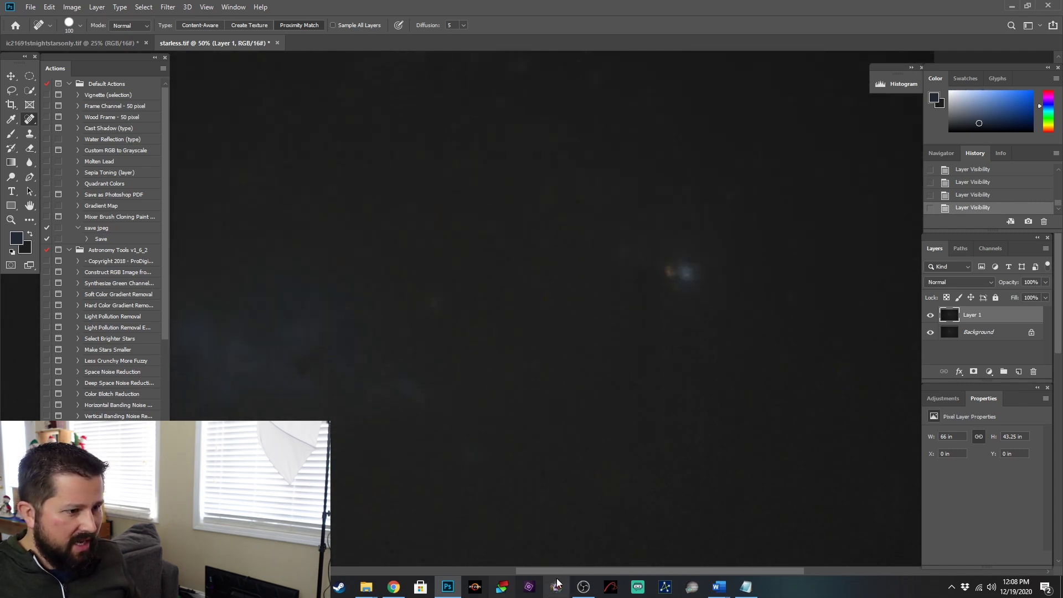
drag(559, 569, 514, 570)
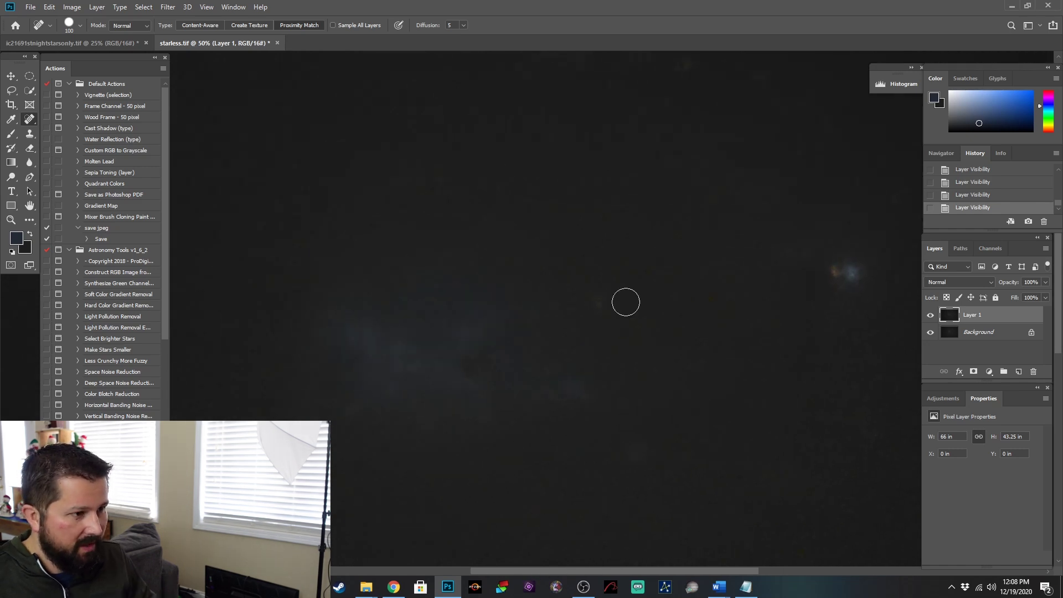
scroll(586, 274, up, 1)
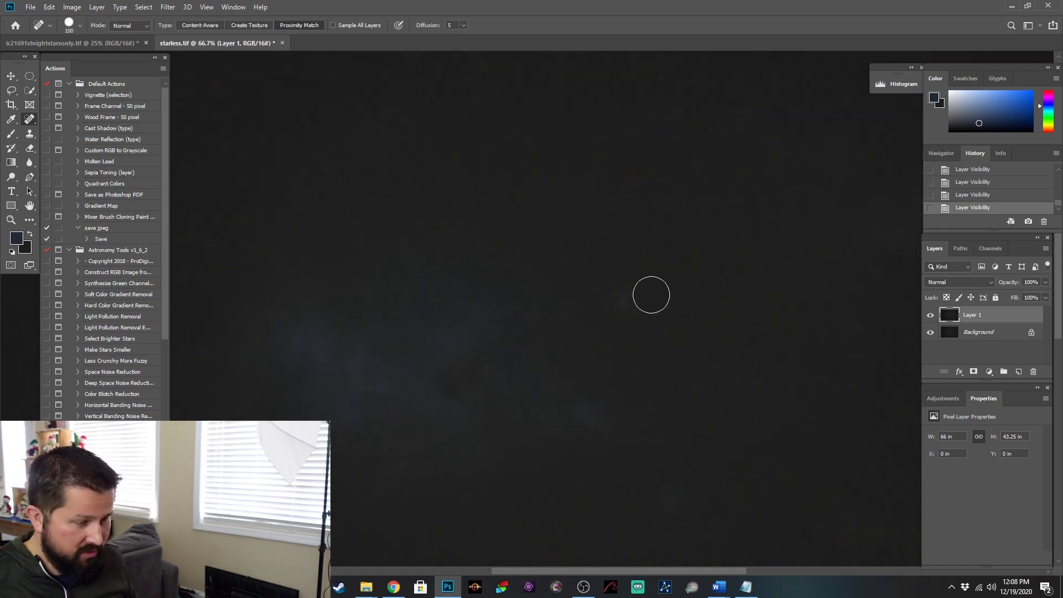
scroll(672, 325, up, 1)
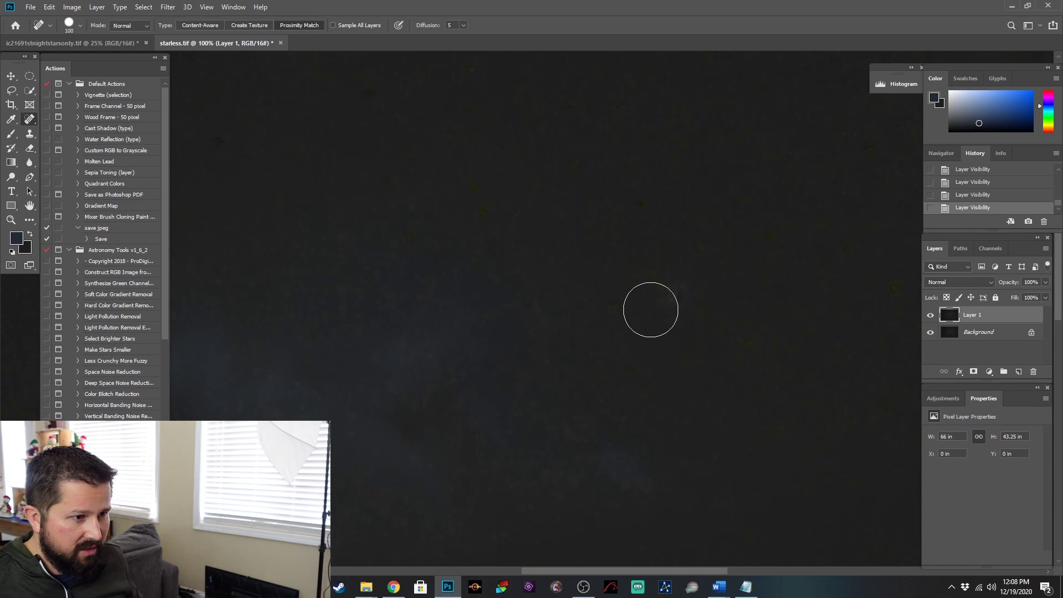
key(bracketleft)
key(bracketleft)
key(bracketleft)
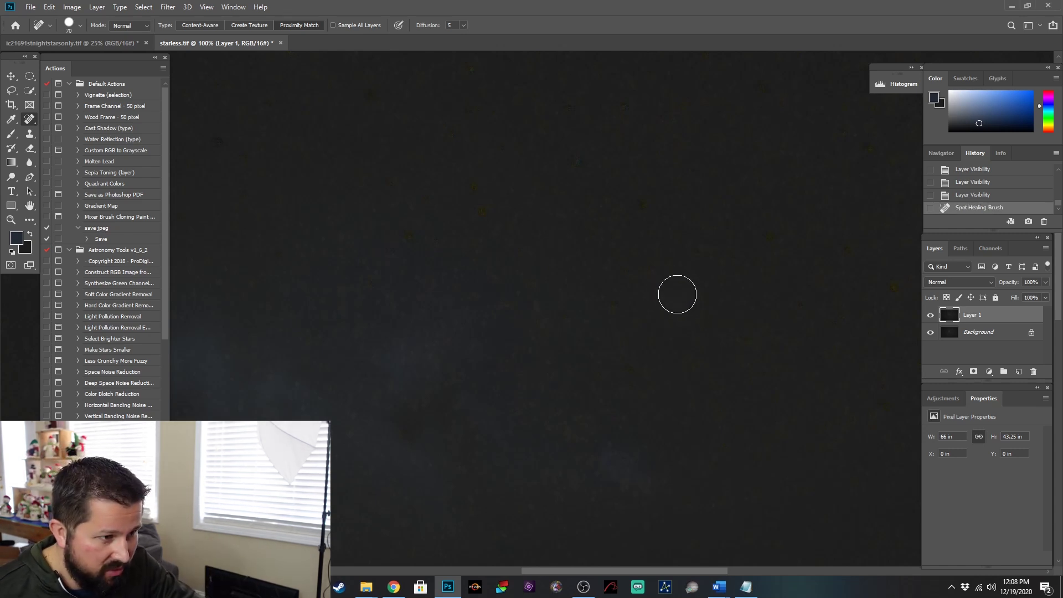
Step: Heal the remaining faint spots above and to the right of the blue nebula with the Spot Healing Brush
click(676, 294)
click(615, 304)
click(423, 249)
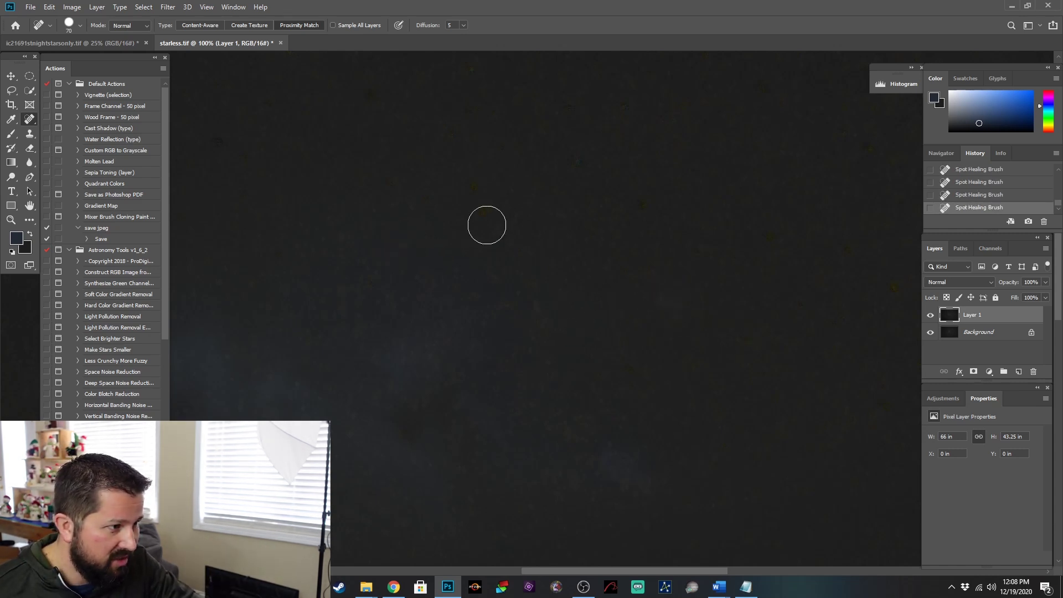
click(487, 225)
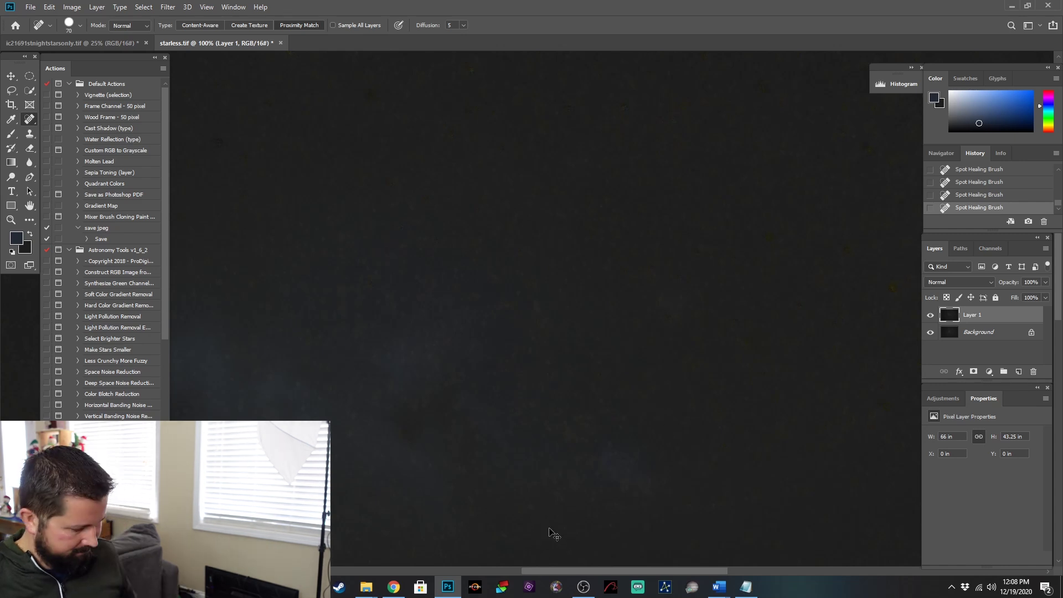
scroll(551, 527, down, 3)
key(ctrl+0)
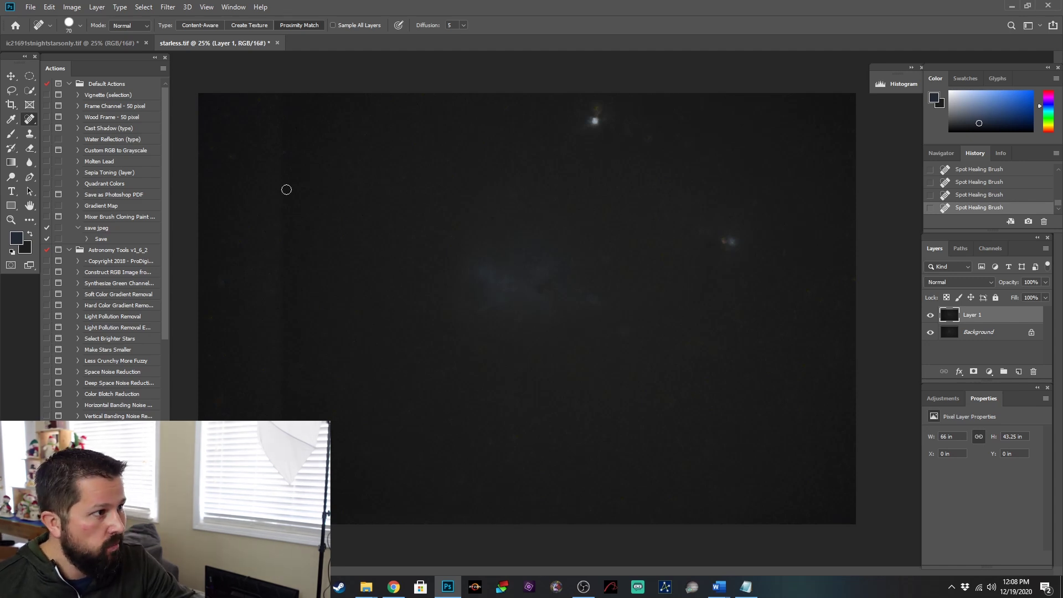
Step: Compare the stars-only image with the cleaned starless image by switching between the two documents
click(121, 41)
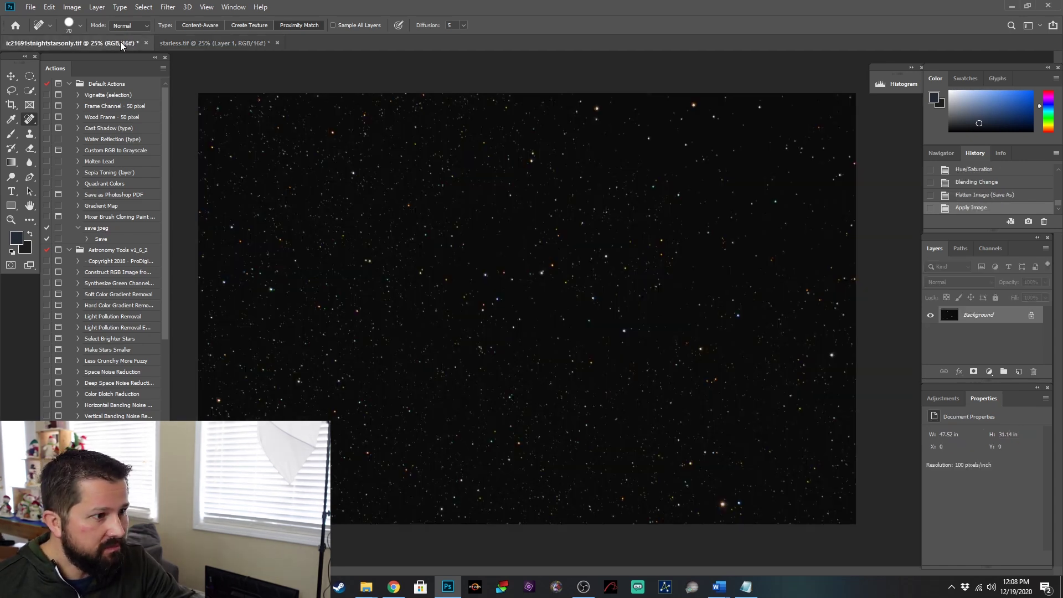
click(192, 46)
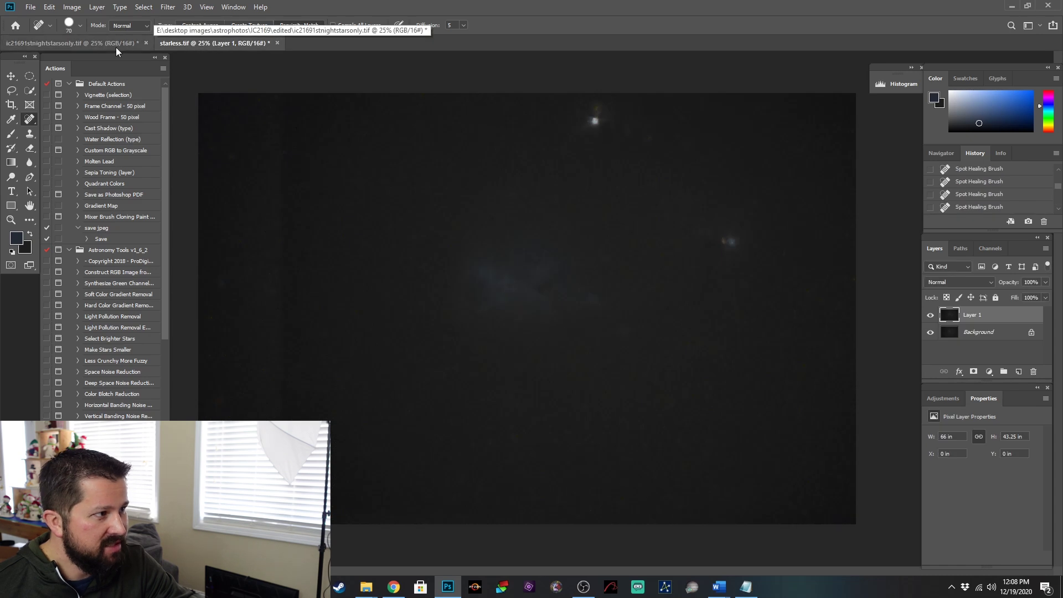
click(115, 48)
click(199, 45)
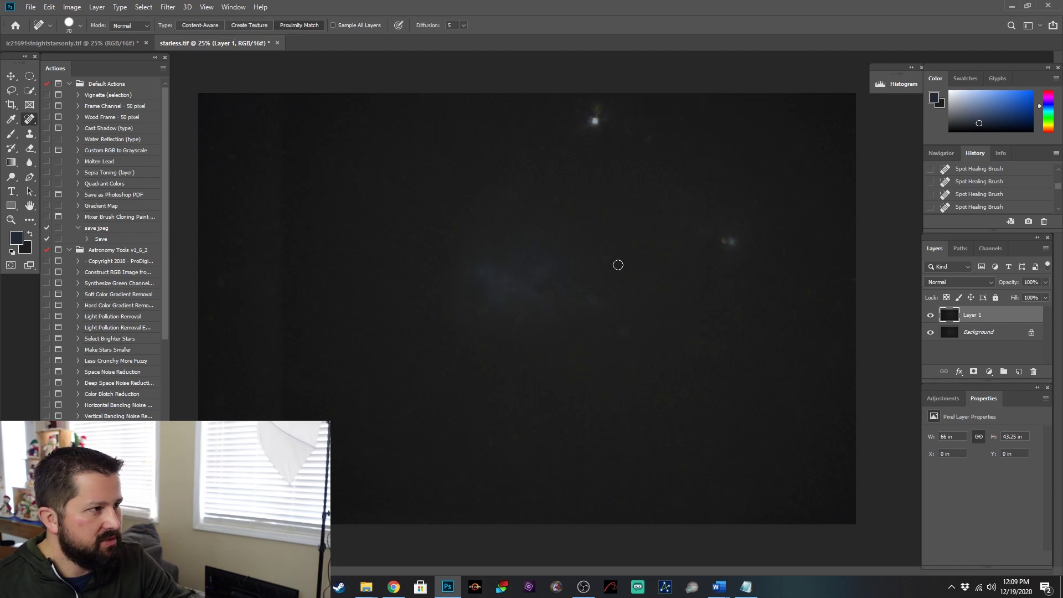
Step: Flatten the starless image and paste a copy of the entire stars-only image onto it as a new layer
click(97, 7)
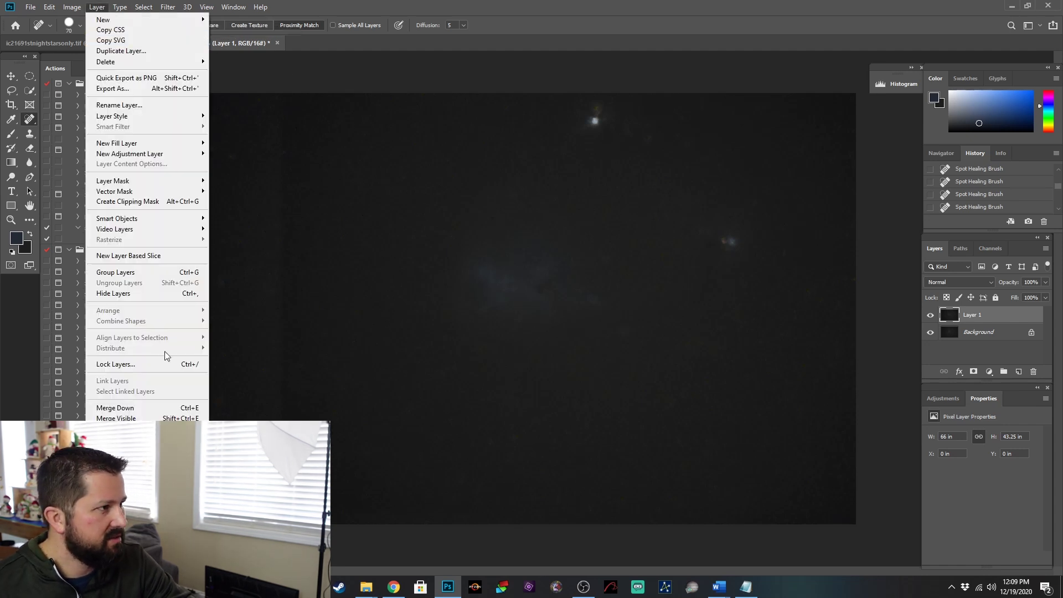
click(116, 428)
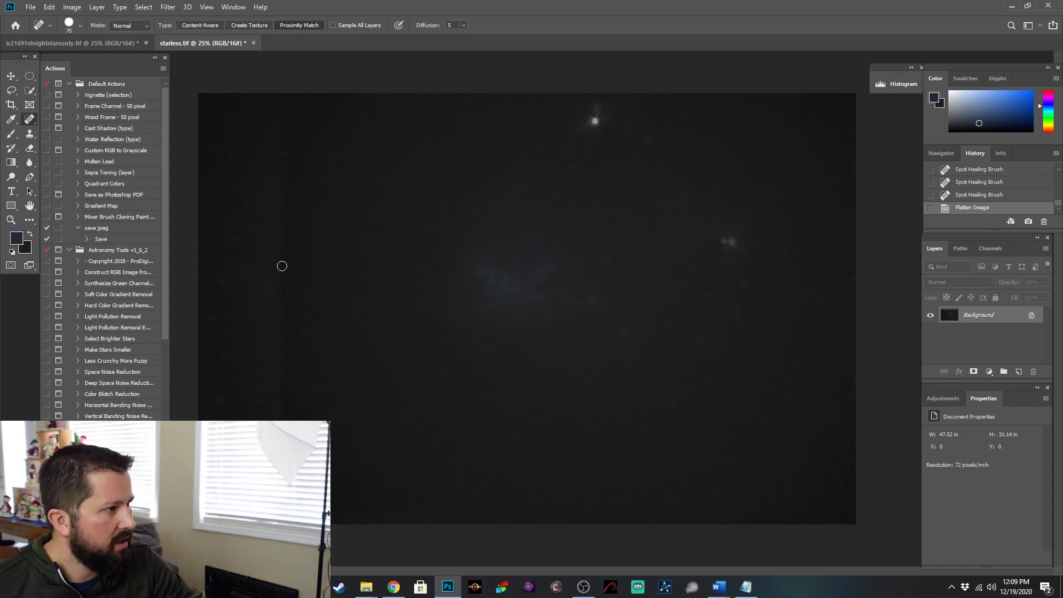
click(104, 44)
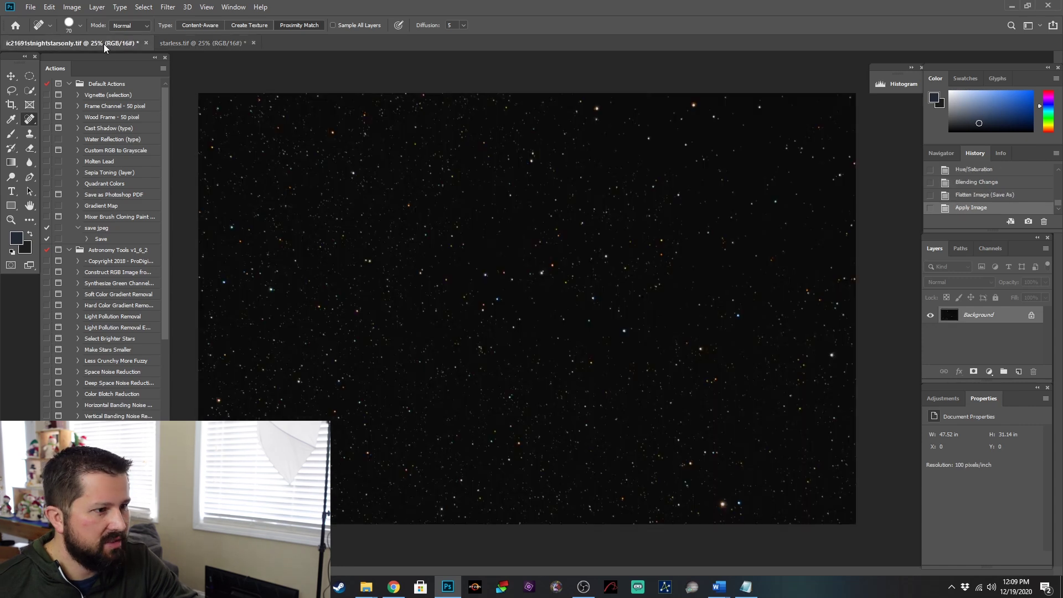
key(ctrl+a)
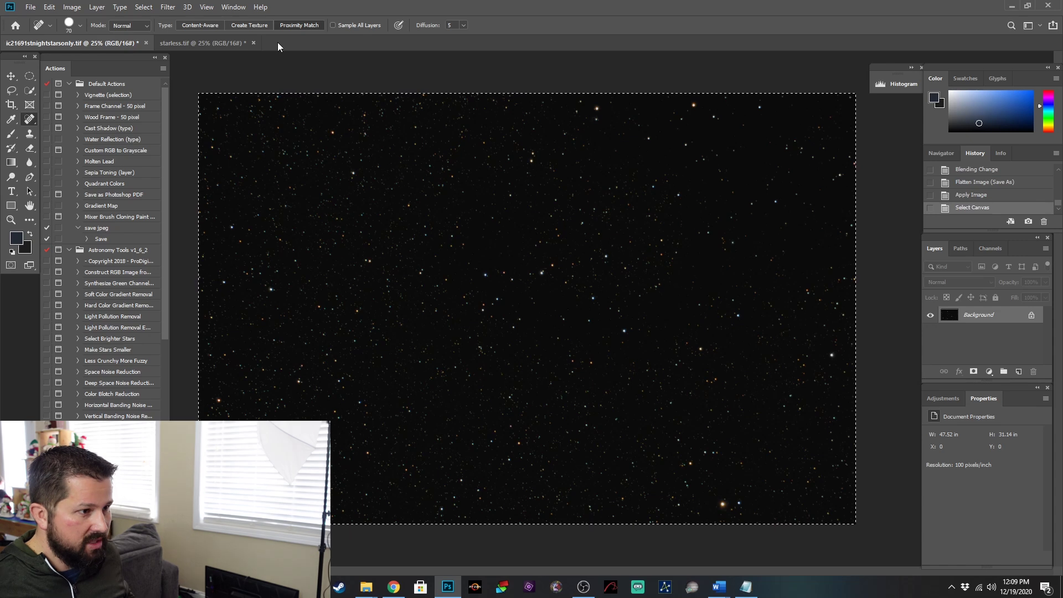
click(225, 43)
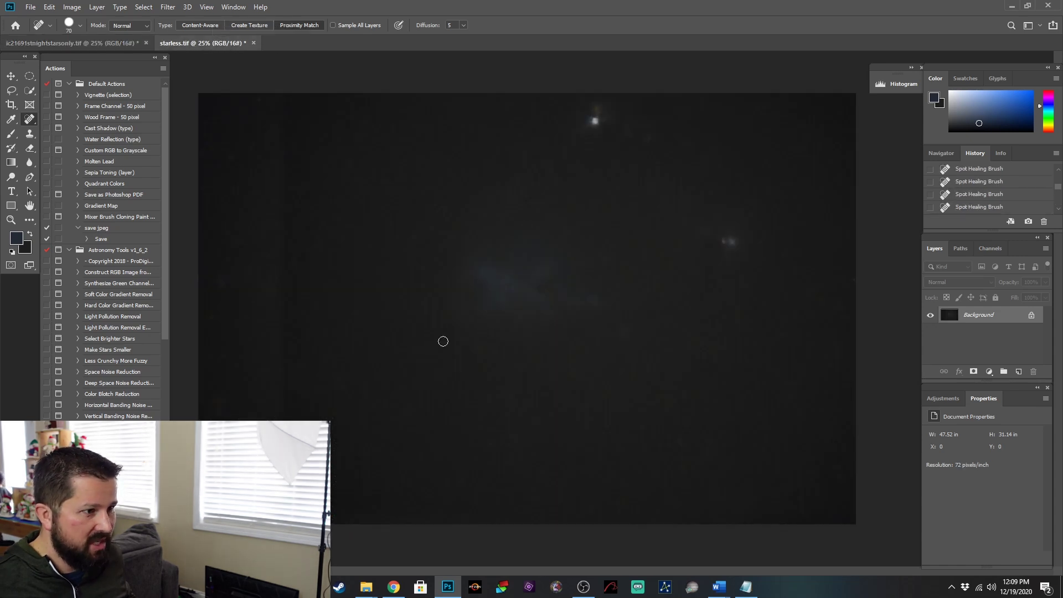
key(ctrl+v)
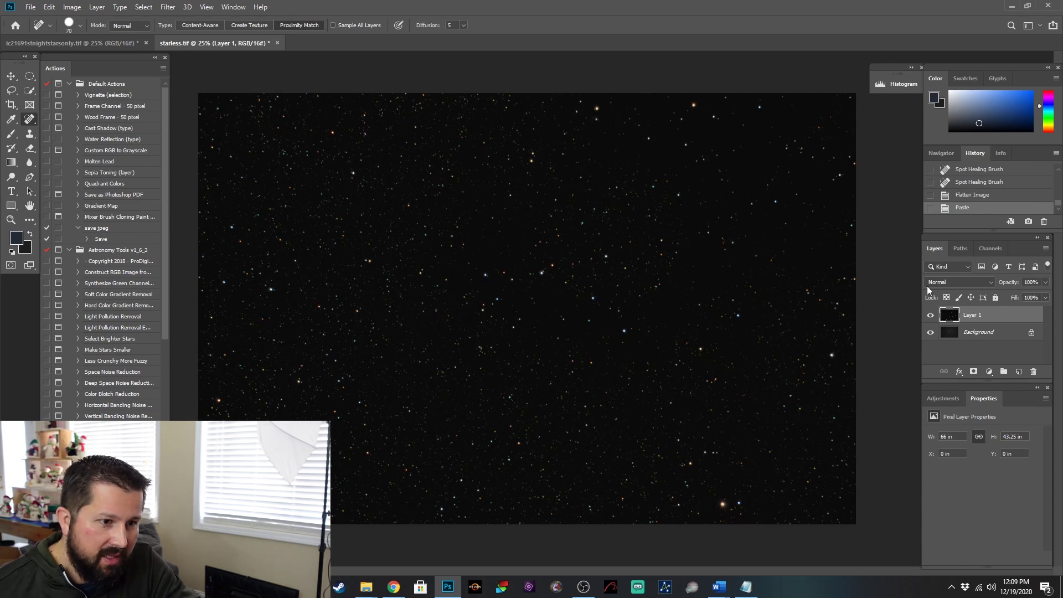
Step: Blend the pasted stars layer with Linear Dodge (Add) and flatten the combined image
click(989, 283)
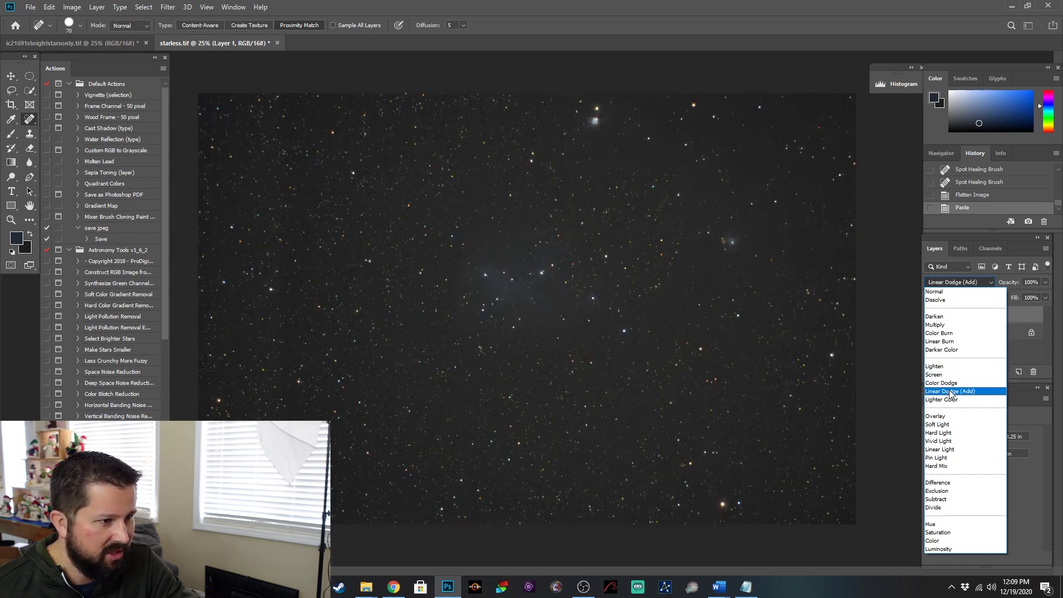
click(950, 392)
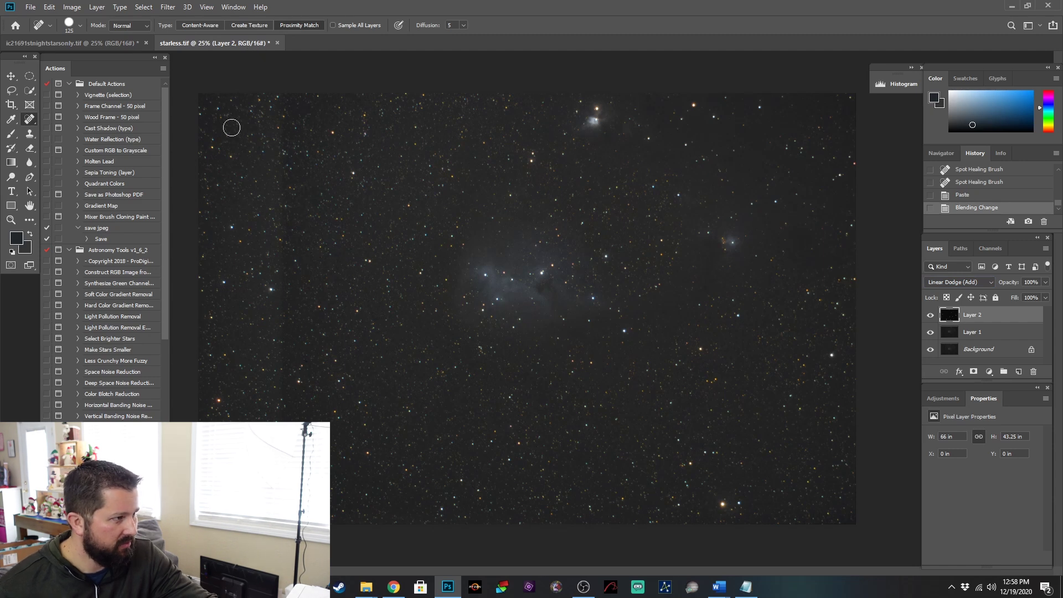
click(99, 10)
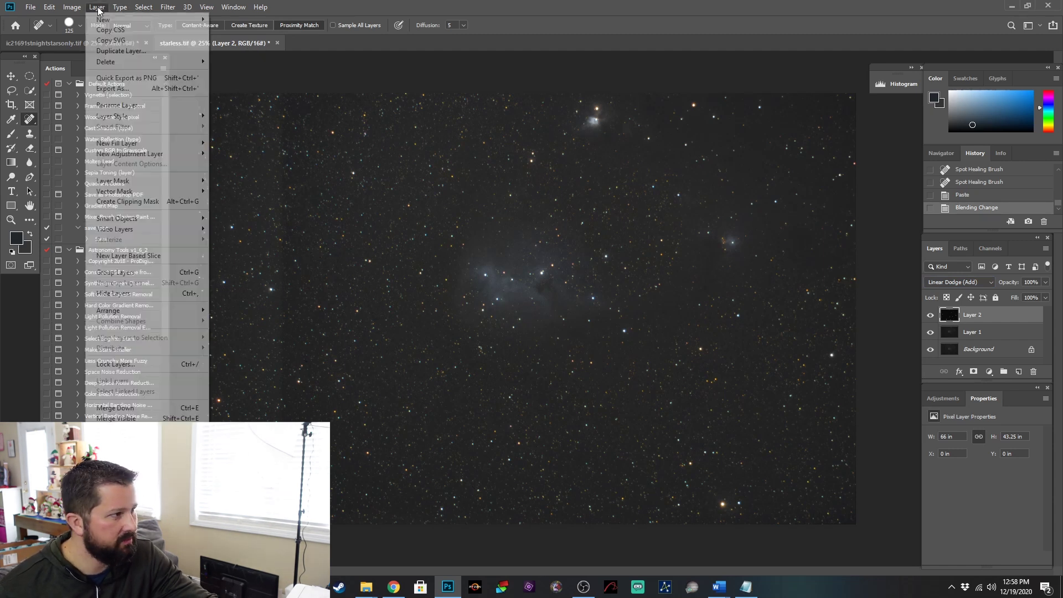
click(133, 430)
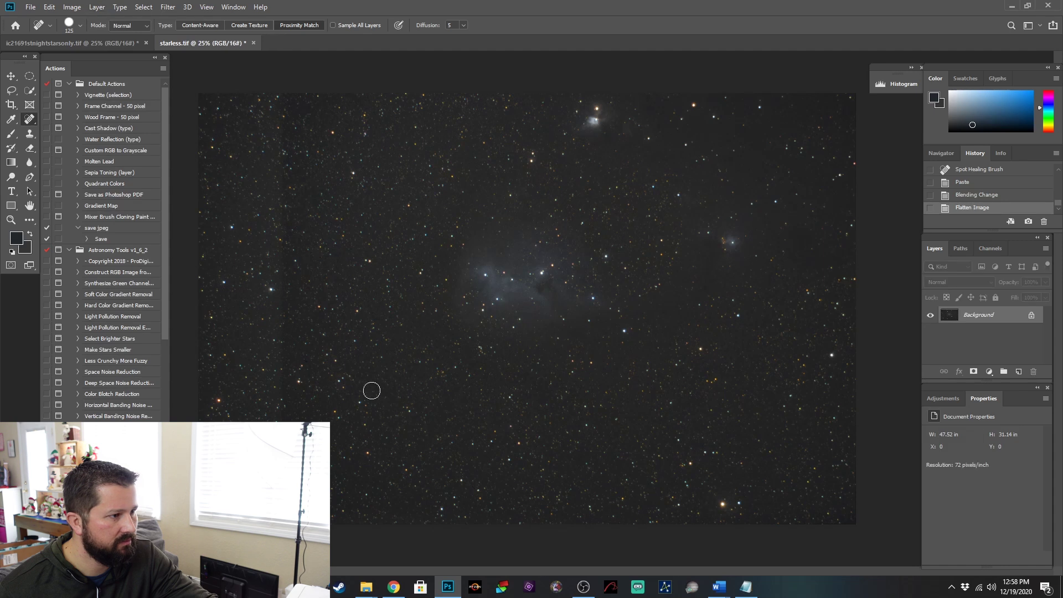
Step: Crop the strip with the vertical band off the image's left edge and duplicate the background layer
click(11, 106)
drag(199, 309, 243, 313)
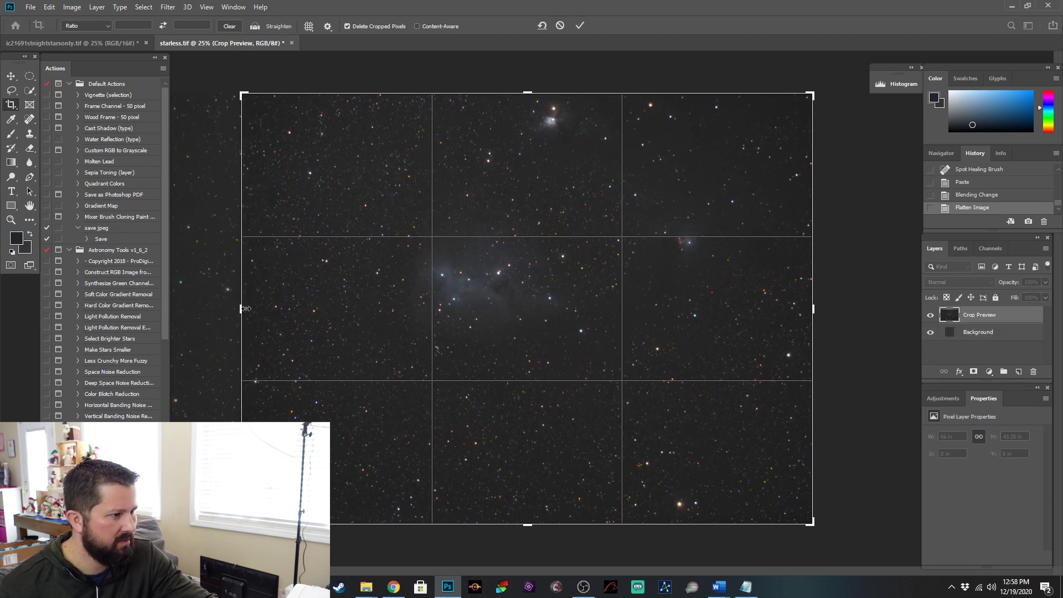
key(Return)
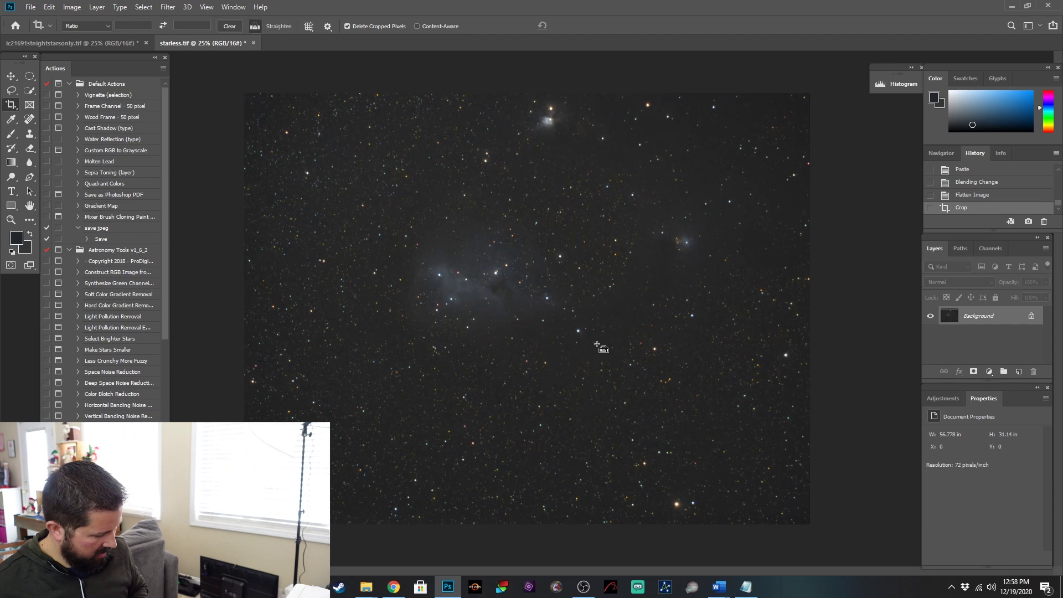
key(ctrl+j)
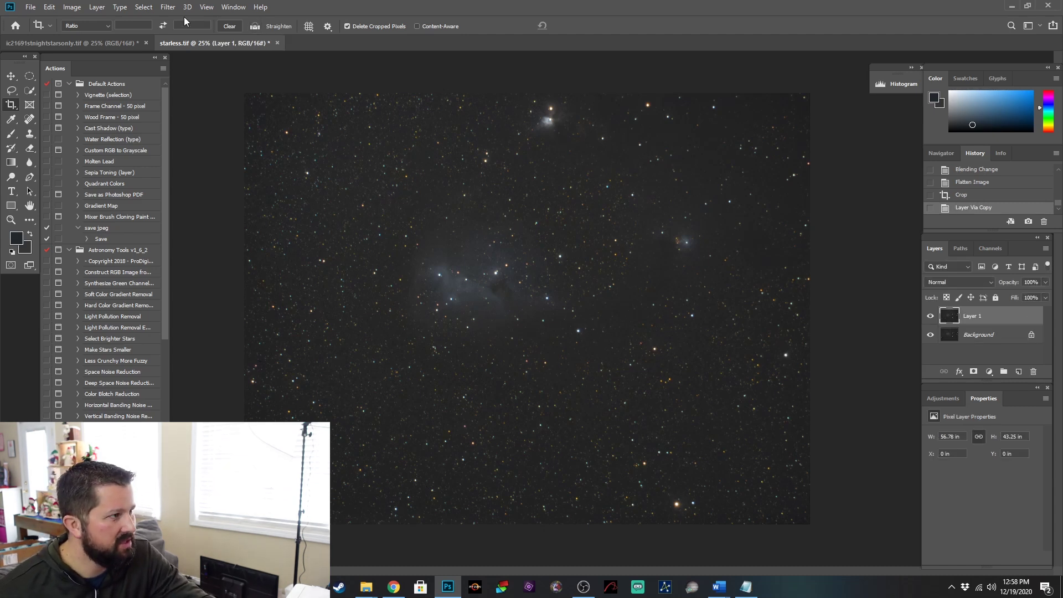
Step: Select the highlights of the duplicated layer using Color Range with fuzziness 65% and range 83
click(144, 8)
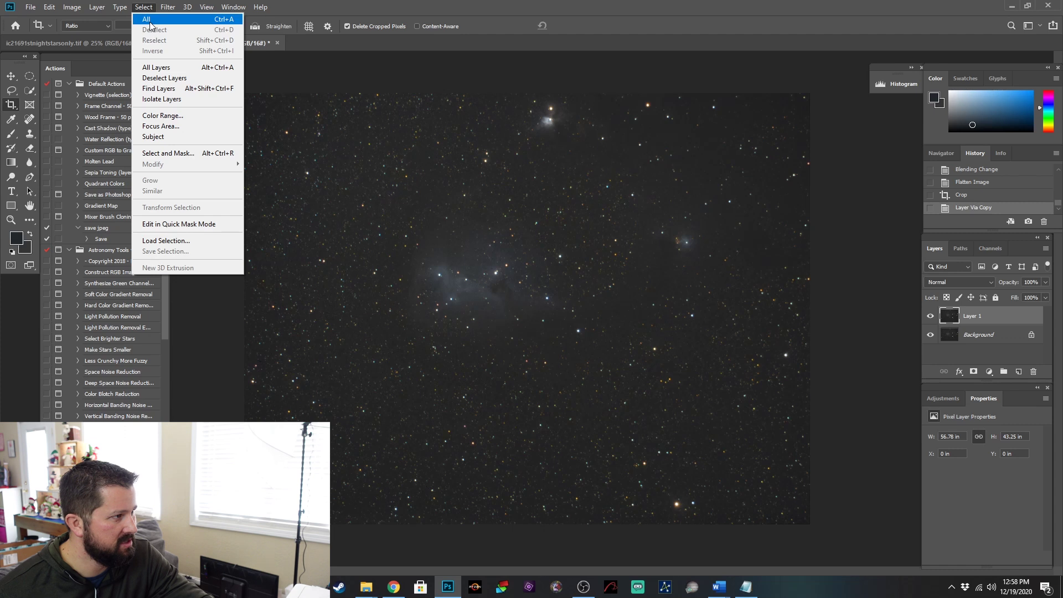
click(178, 118)
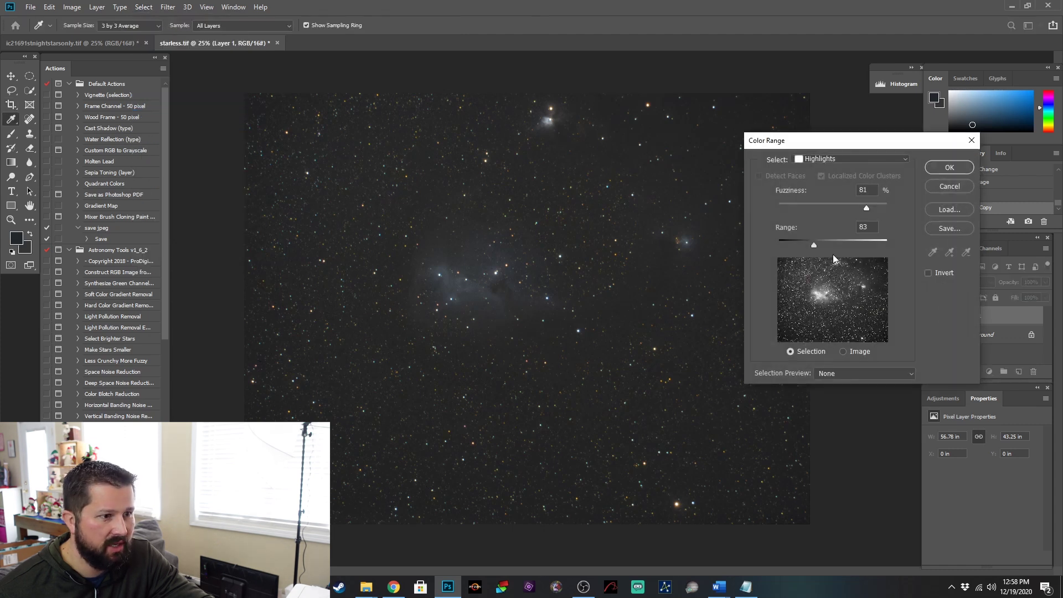
mouse_move(868, 207)
mouse_down()
mouse_move(826, 214)
mouse_move(849, 214)
mouse_up()
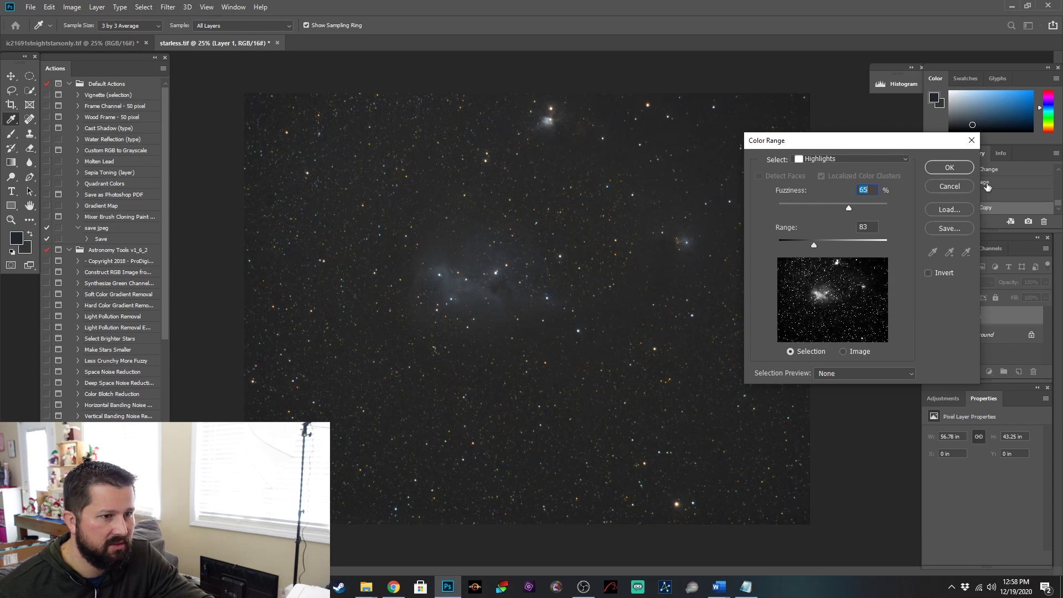
click(950, 167)
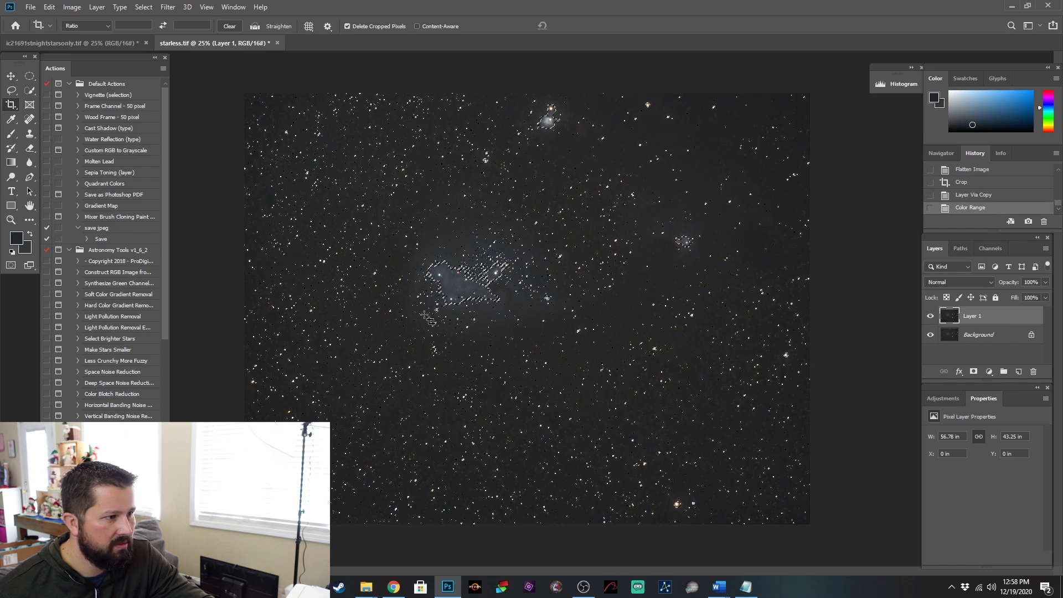
Step: Subtract the central blue nebula from the star selection with a freehand lasso outline
click(12, 92)
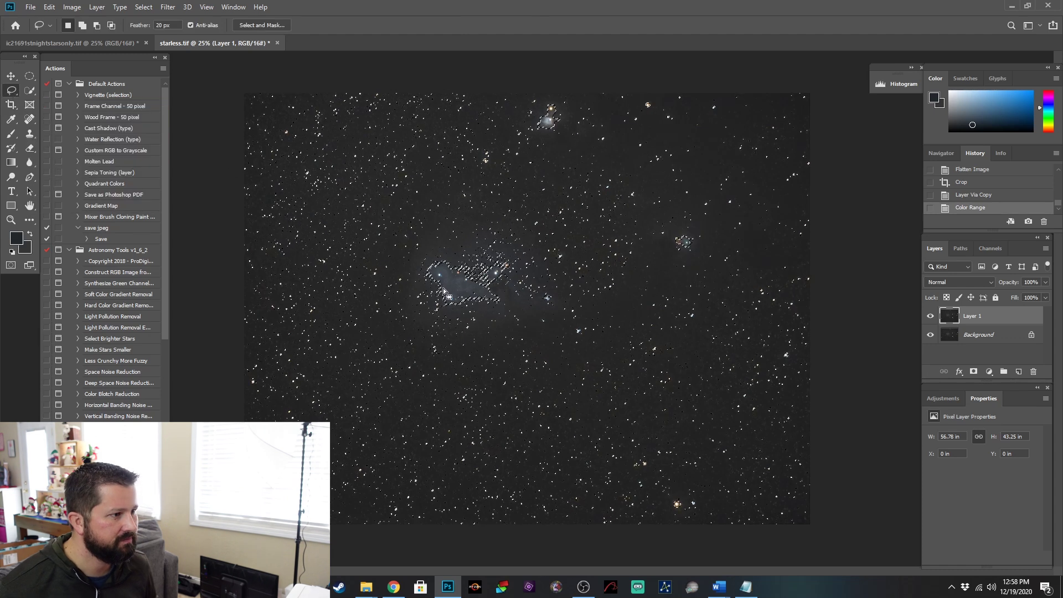
key(alt)
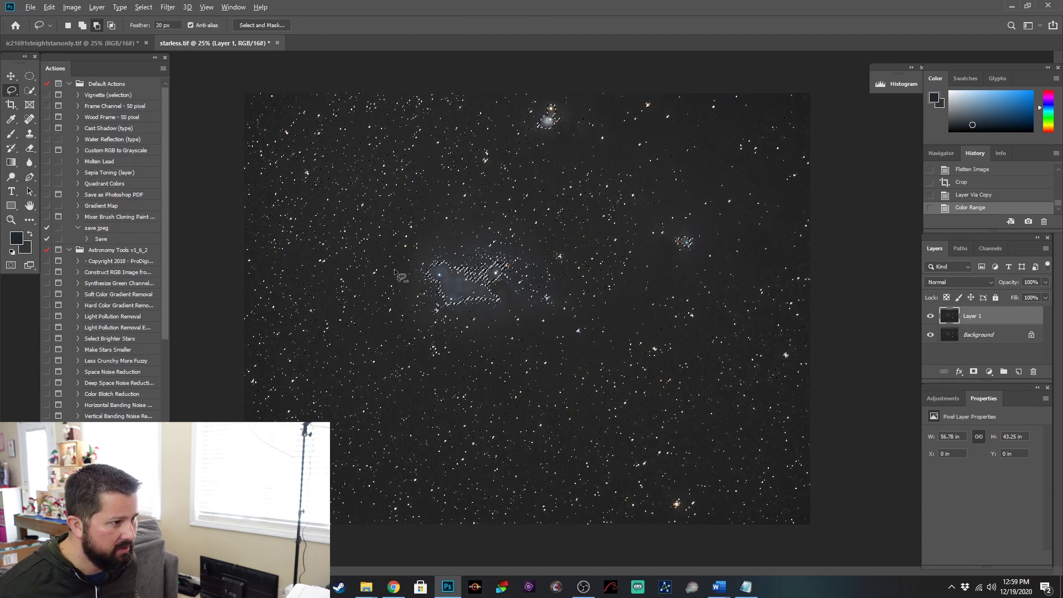
mouse_move(423, 279)
mouse_down()
mouse_move(457, 257)
mouse_move(514, 283)
mouse_move(495, 306)
mouse_move(438, 304)
mouse_move(432, 282)
mouse_up()
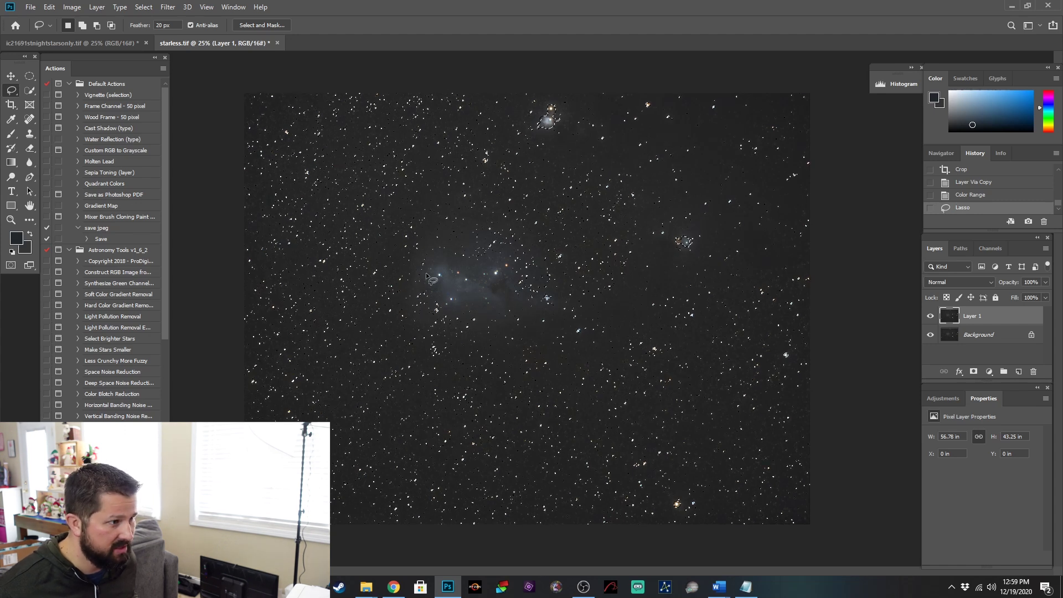
click(30, 80)
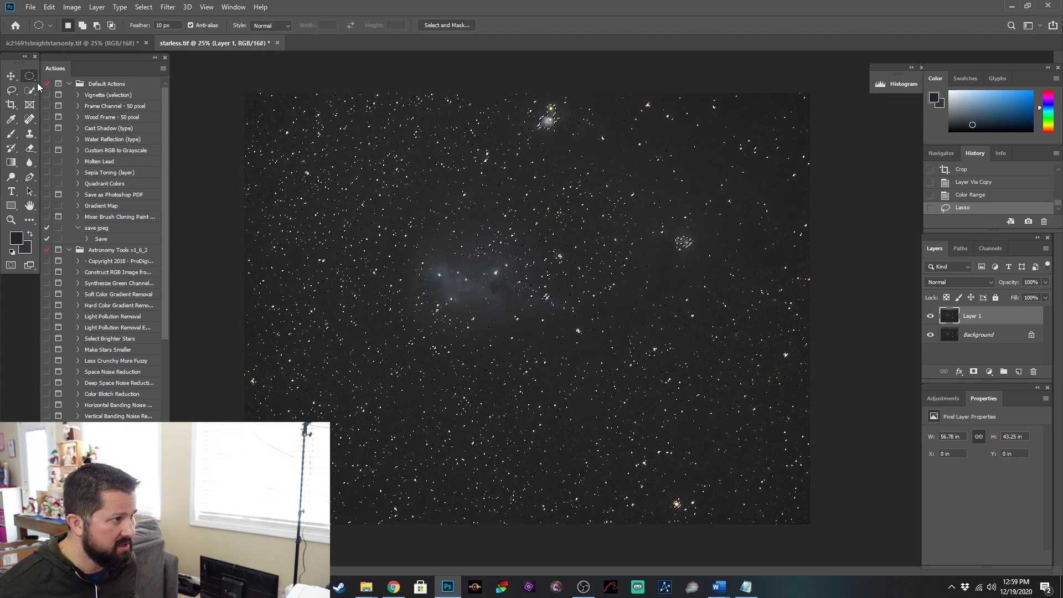
drag(437, 272, 442, 278)
click(49, 6)
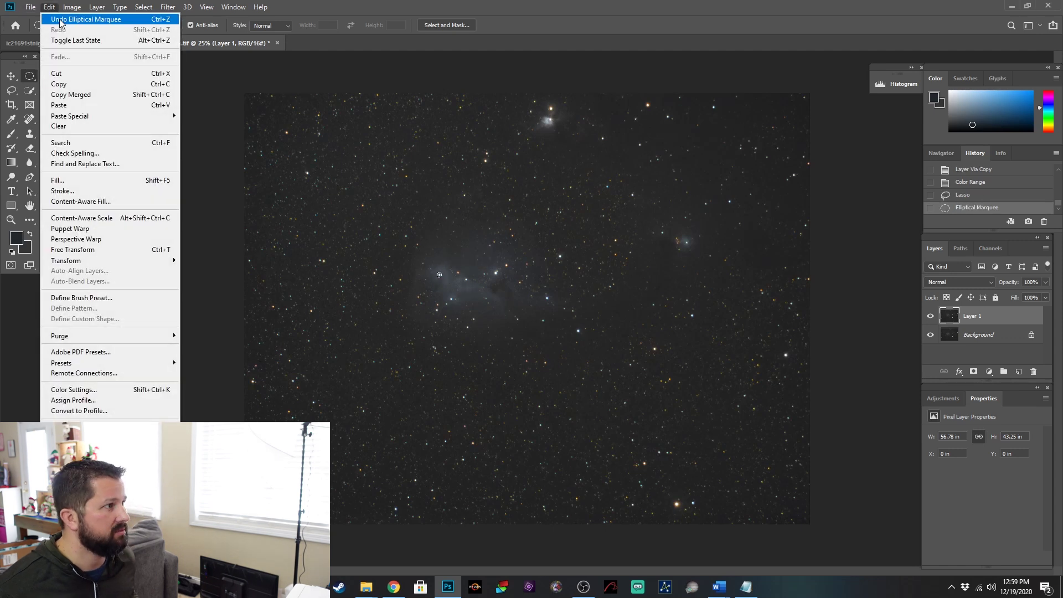
click(72, 18)
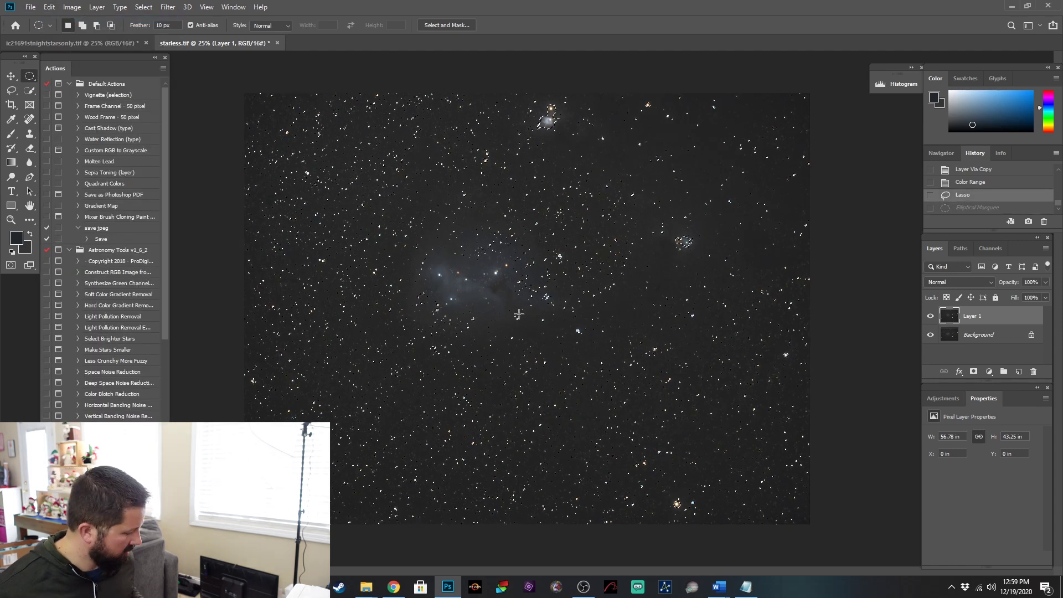
Step: Add the bright stars inside the central nebula back to the selection with small elliptical marquees
key(shift)
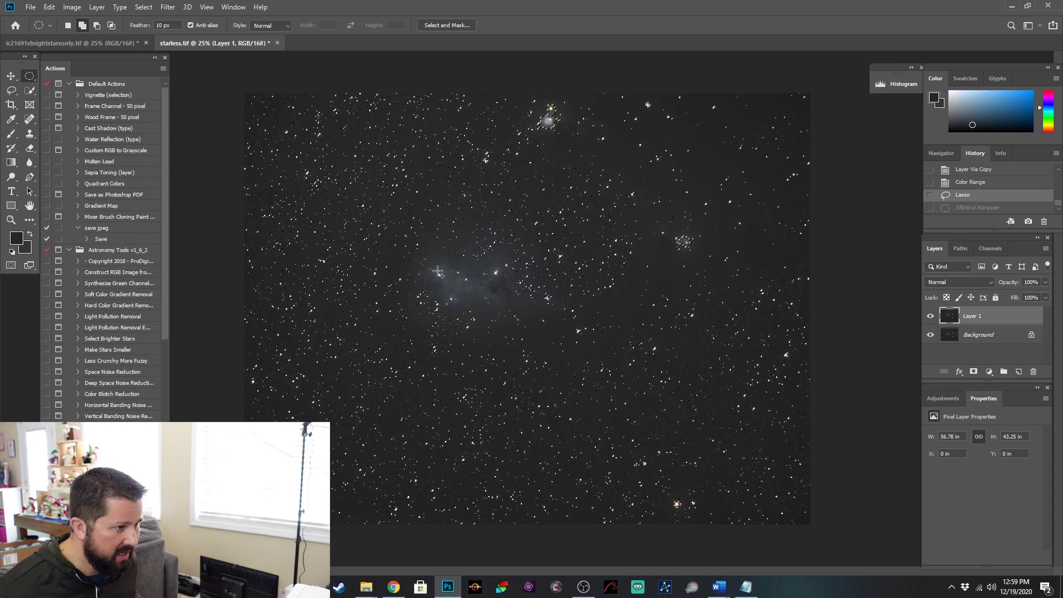
drag(437, 272, 468, 283)
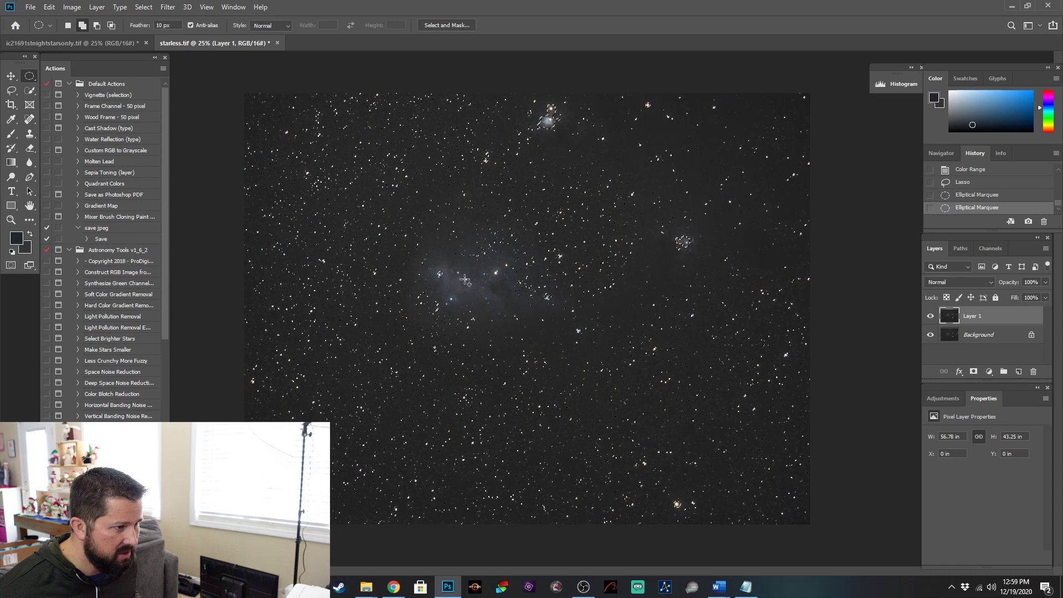
mouse_move(467, 281)
mouse_down()
mouse_move(455, 301)
mouse_move(512, 272)
mouse_up()
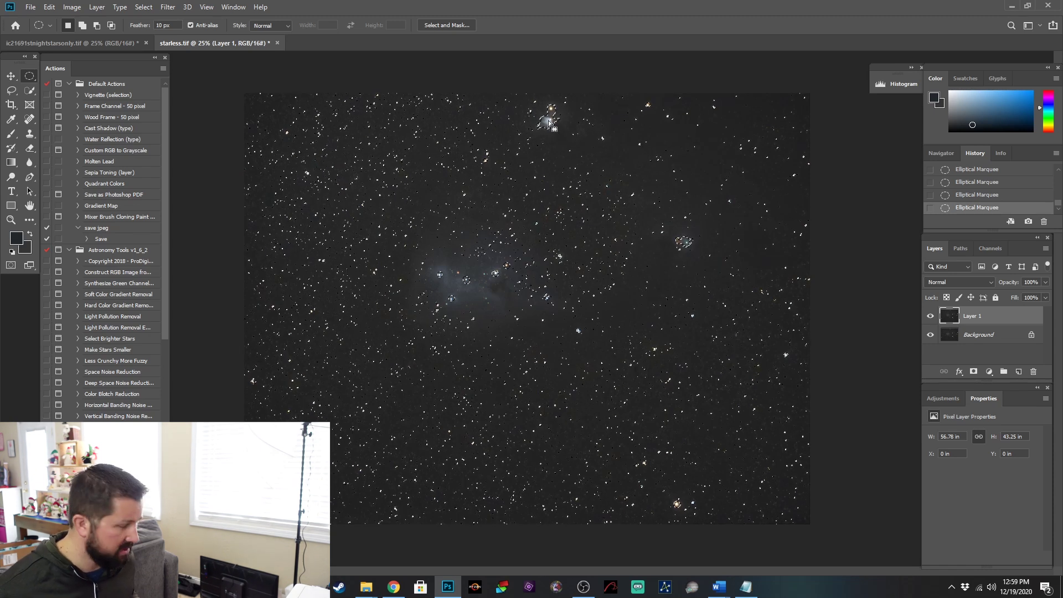
Step: Subtract the small bright nebula near the image's upper edge from the selection and add its bright stars back
key(alt)
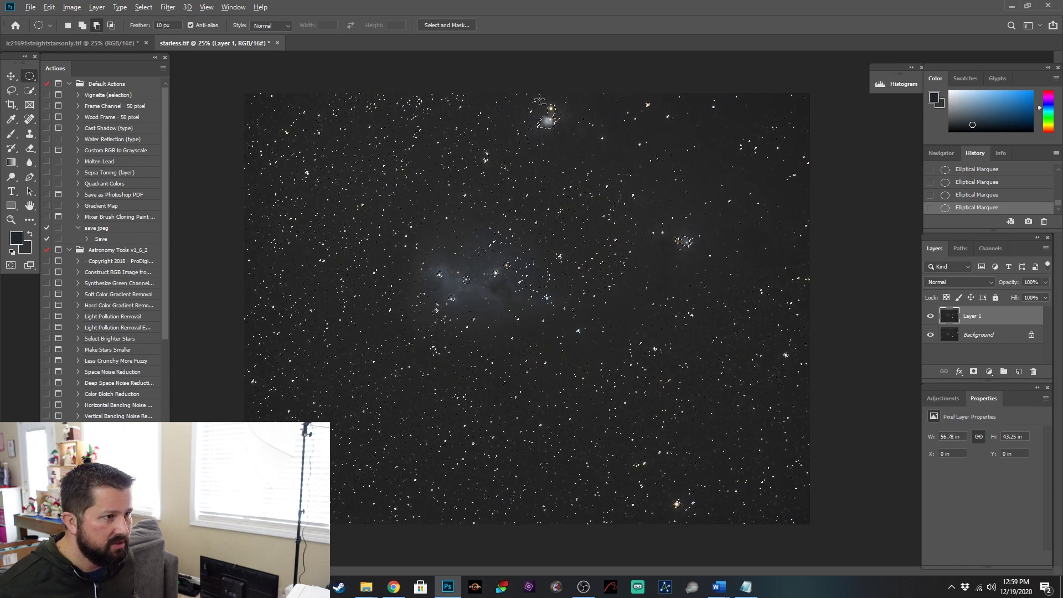
drag(561, 132, 563, 137)
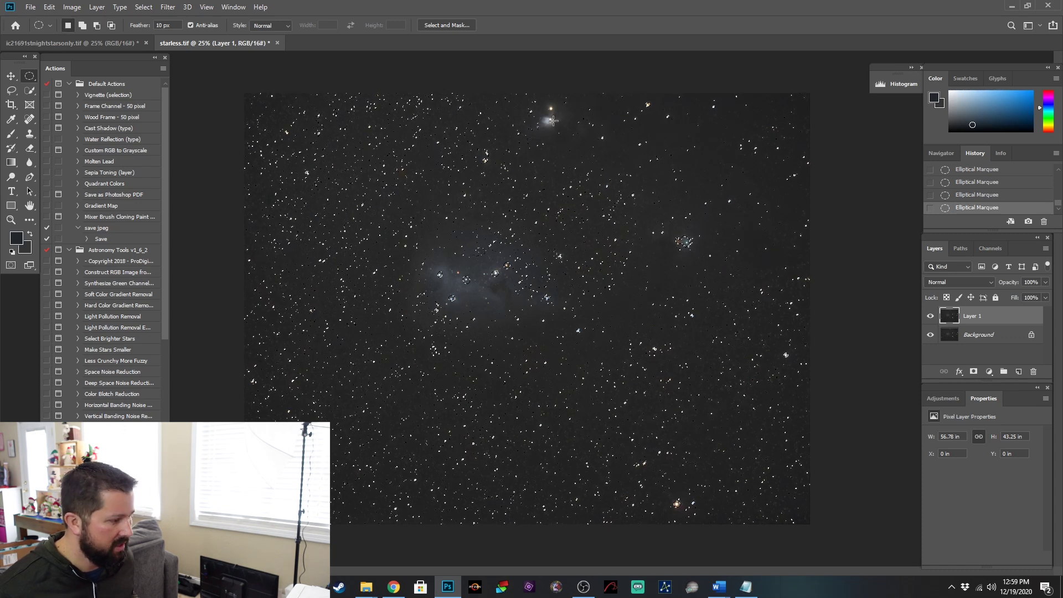
key(shift)
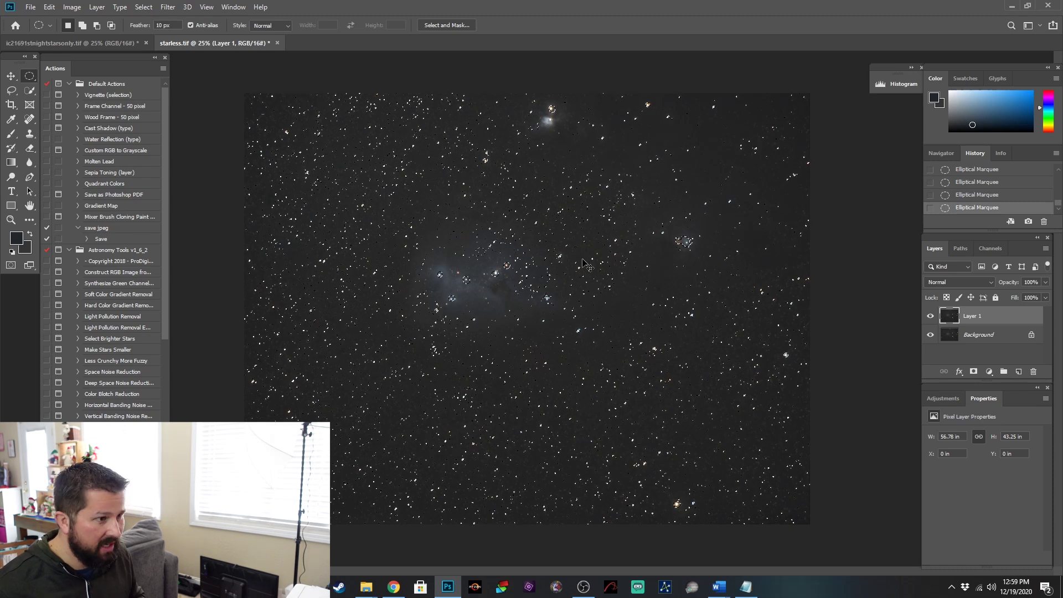
Step: Shrink the selected stars on the duplicated layer with the Minimum filter at a radius of 1.0 pixel, preserving roundness
click(174, 7)
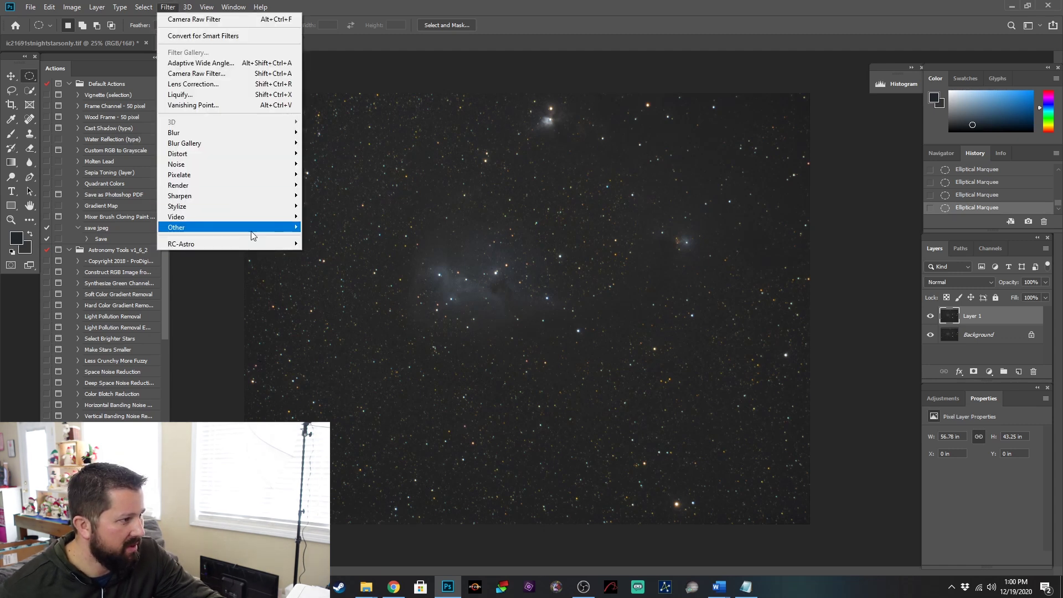
mouse_move(252, 233)
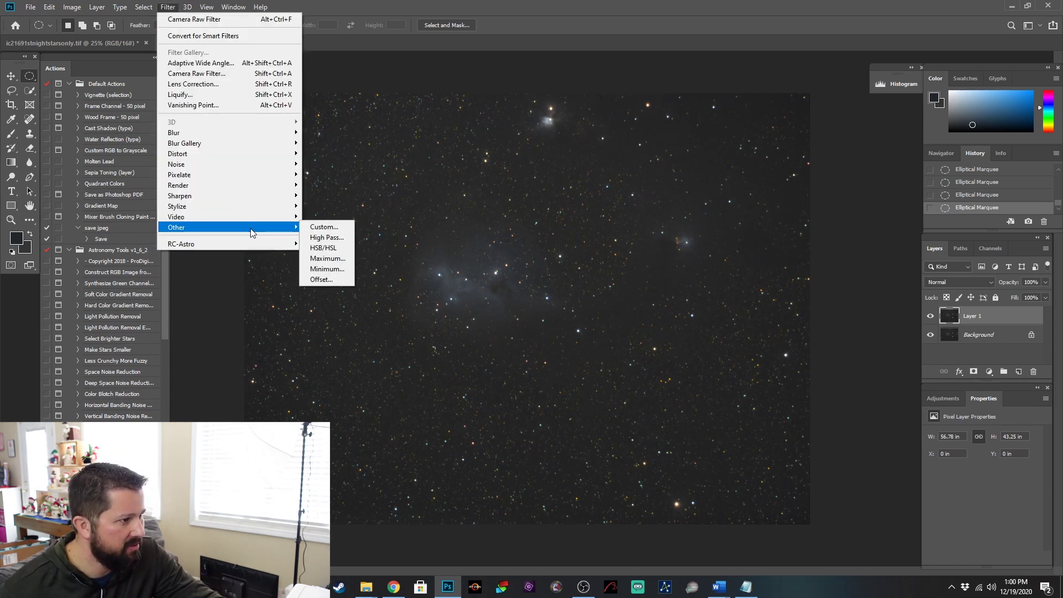
click(326, 269)
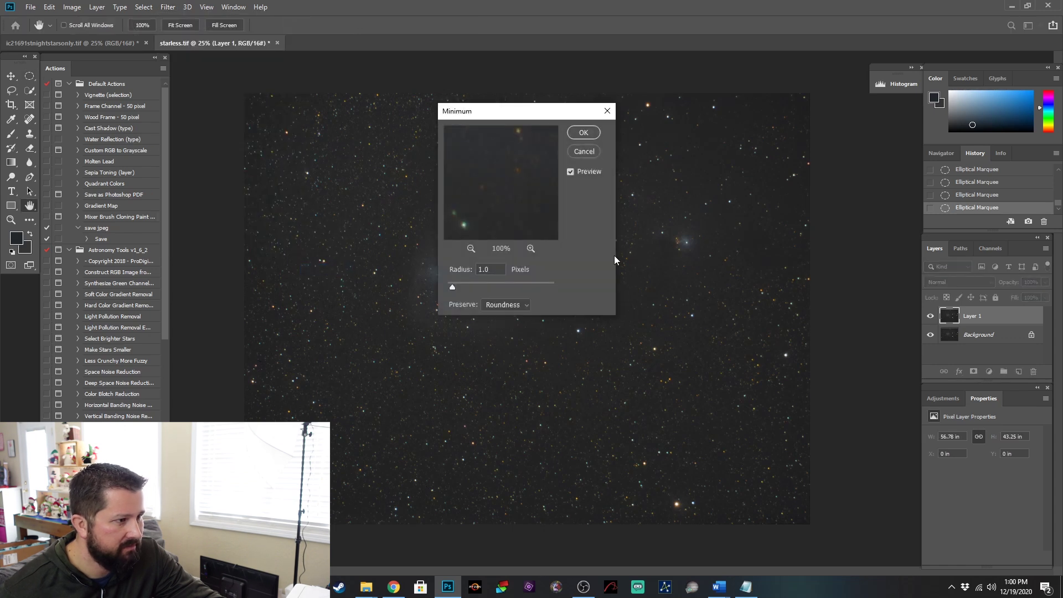
click(515, 306)
click(515, 306)
drag(477, 176, 496, 194)
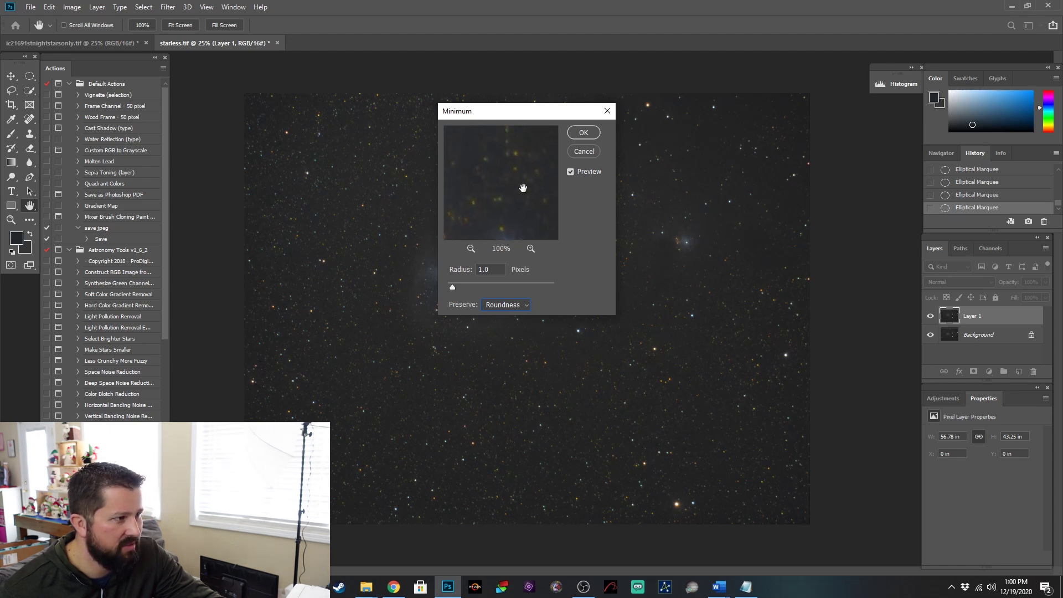
drag(525, 118, 745, 144)
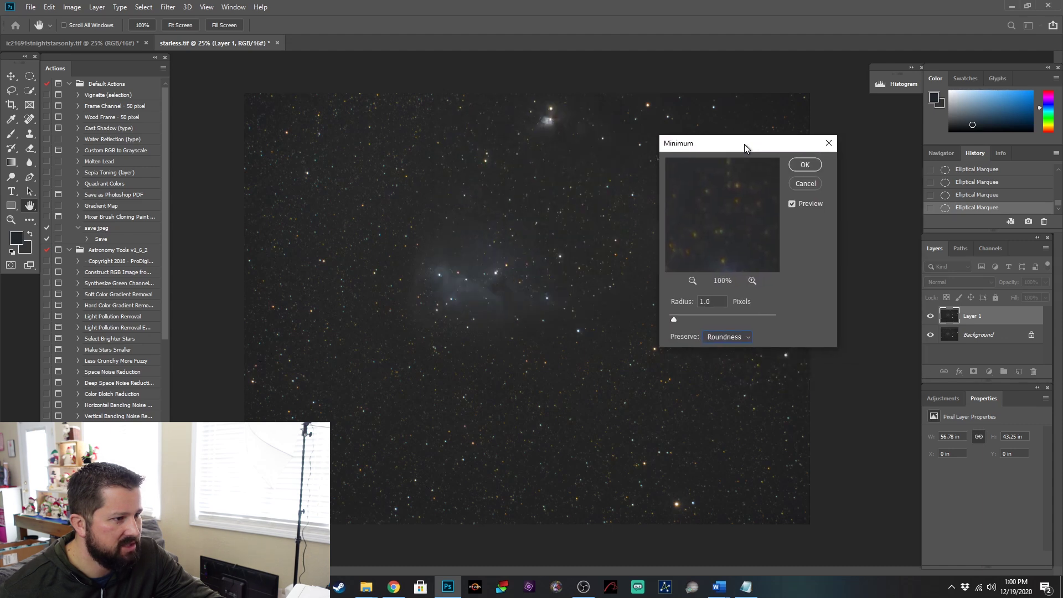
click(816, 164)
Step: Compare the image with and without the star reduction layer, and flatten the image
click(931, 316)
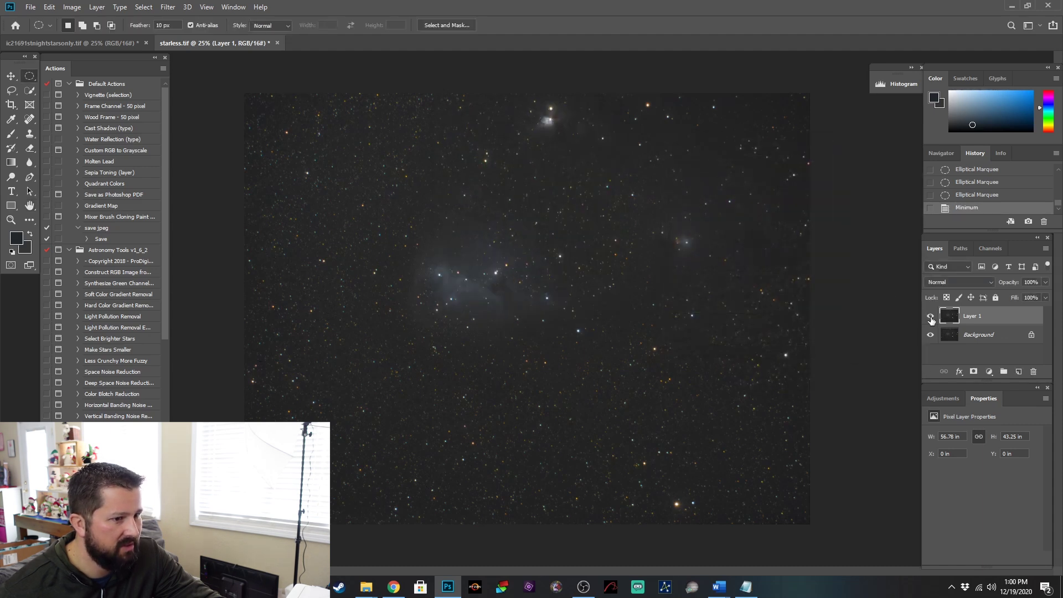
click(931, 317)
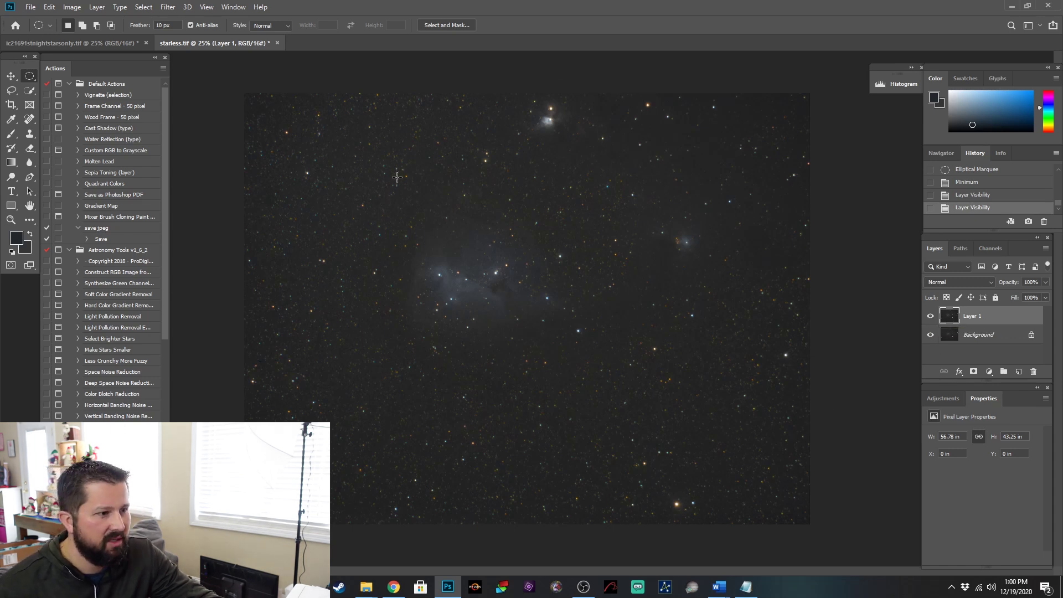
click(91, 9)
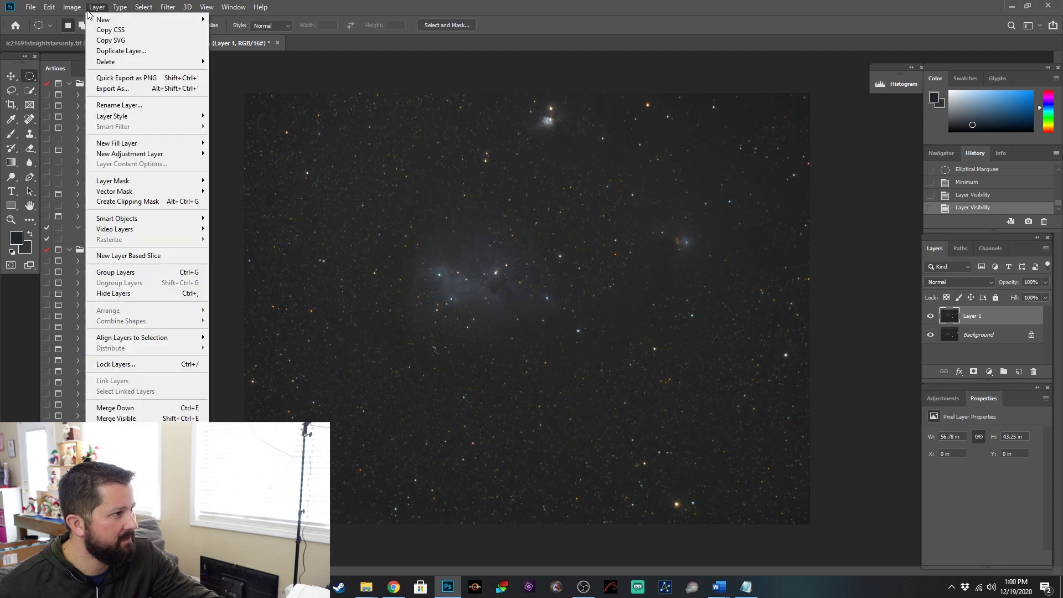
click(108, 418)
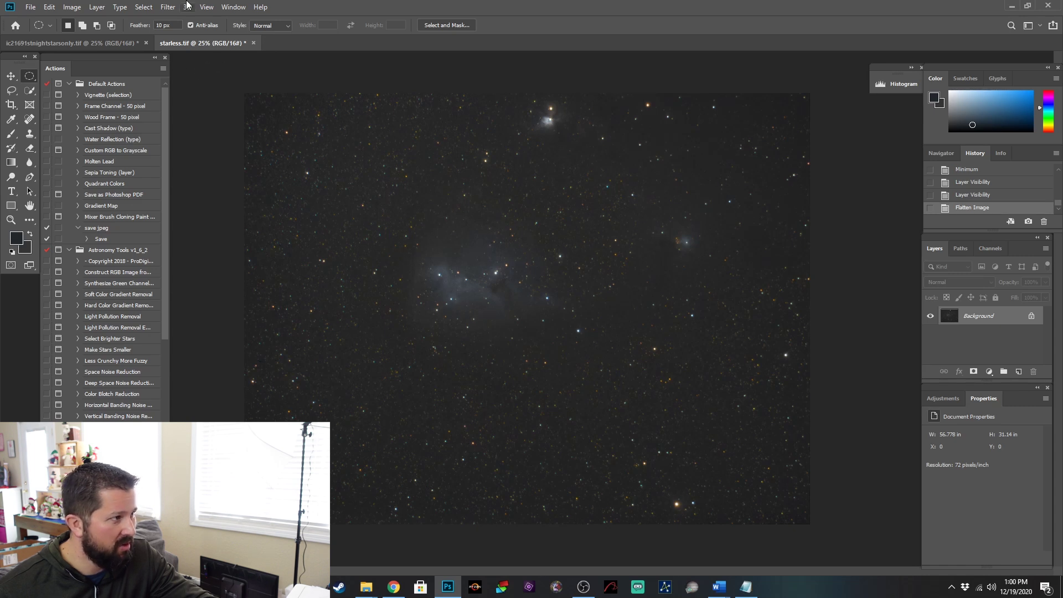
click(168, 7)
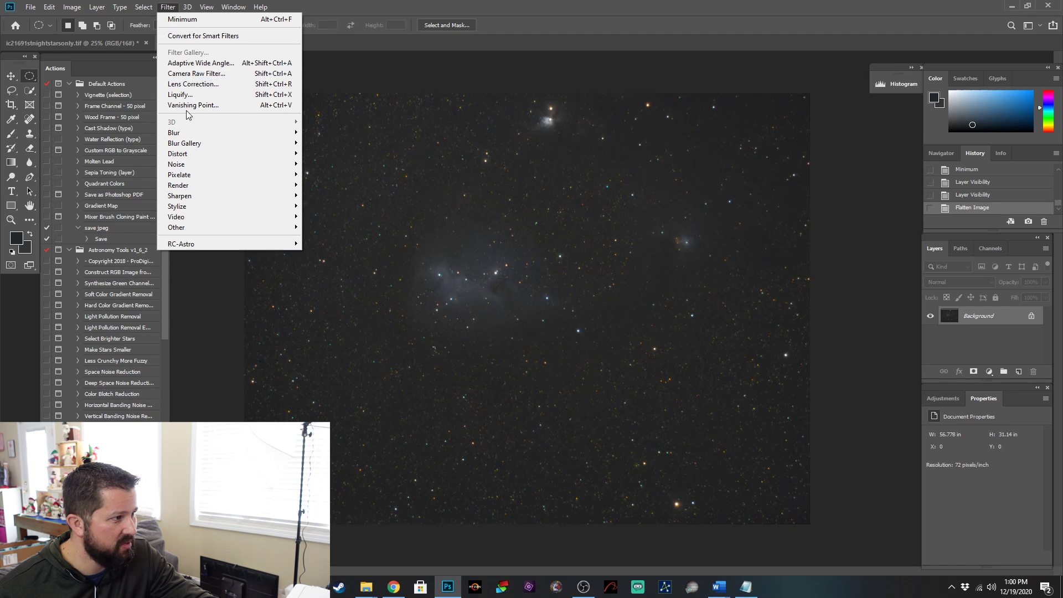
click(427, 72)
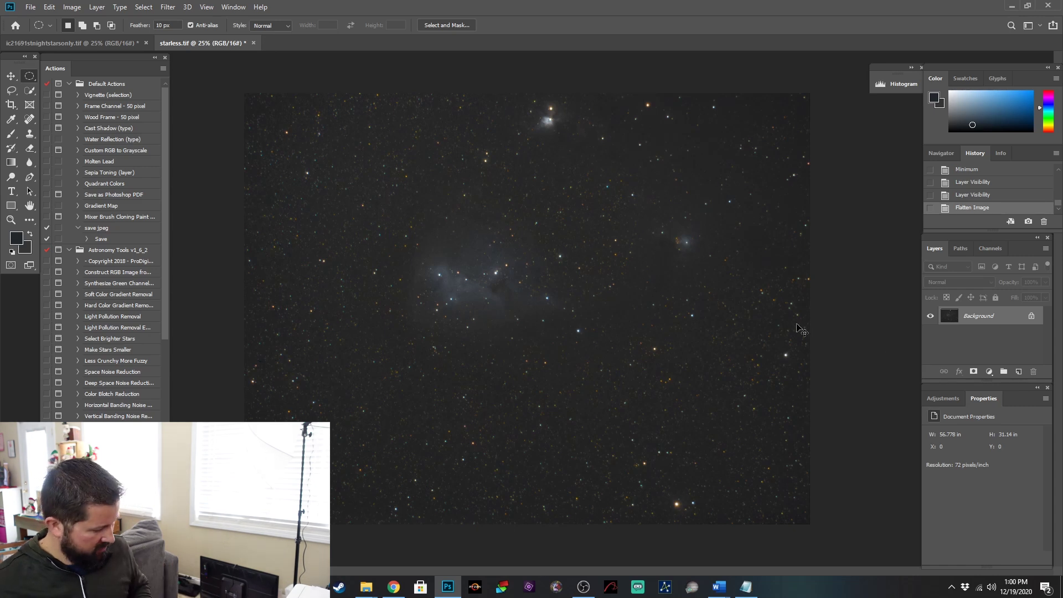
key(ctrl+j)
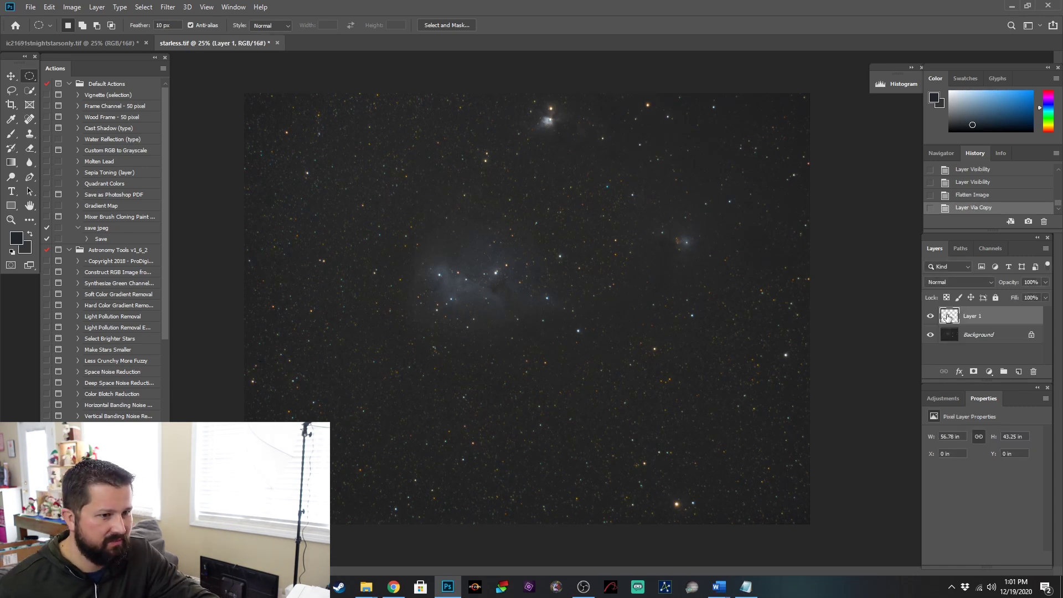
drag(949, 317, 1033, 371)
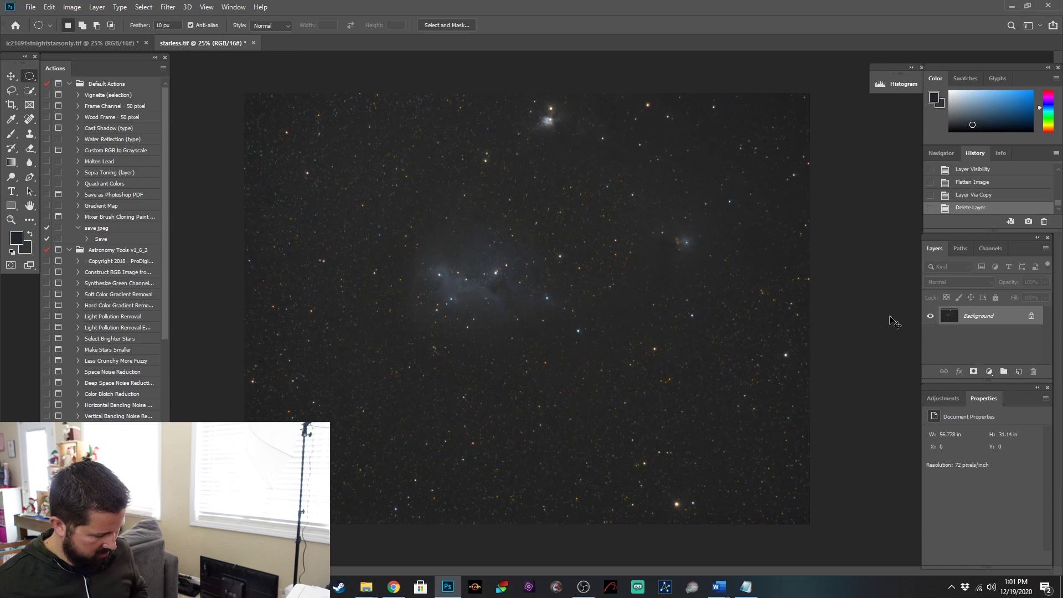
Step: Duplicate the flattened background and select the central nebula's sampled color using Color Range with fuzziness 74 and range 68%
key(ctrl+j)
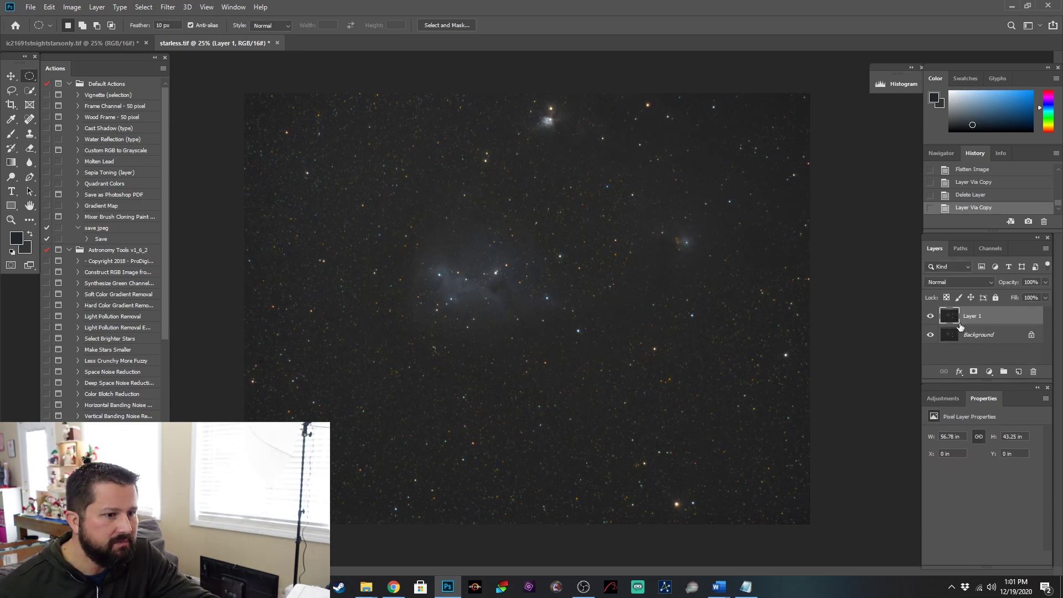
click(144, 8)
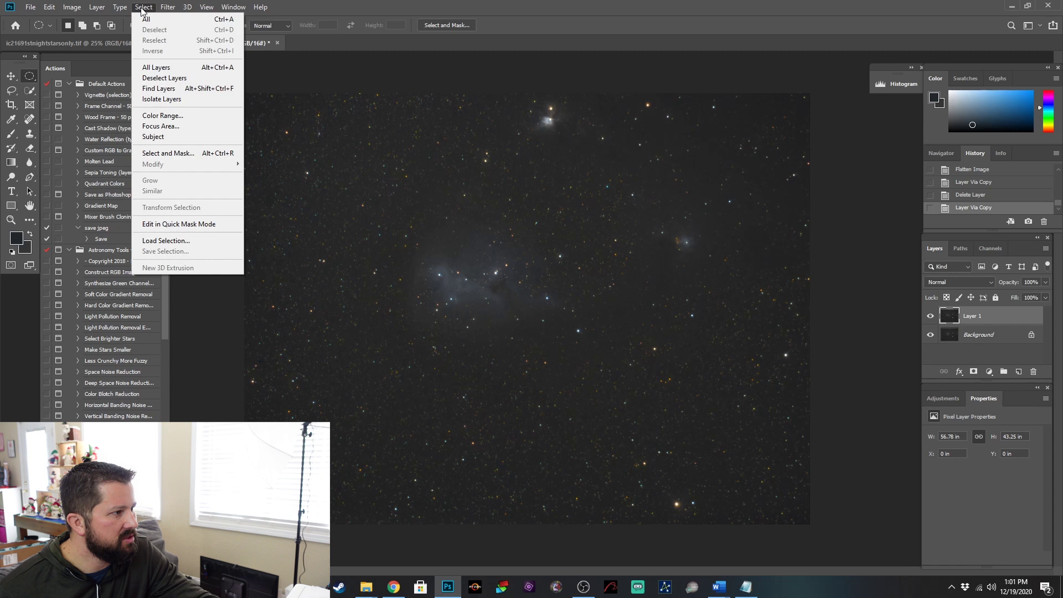
click(164, 116)
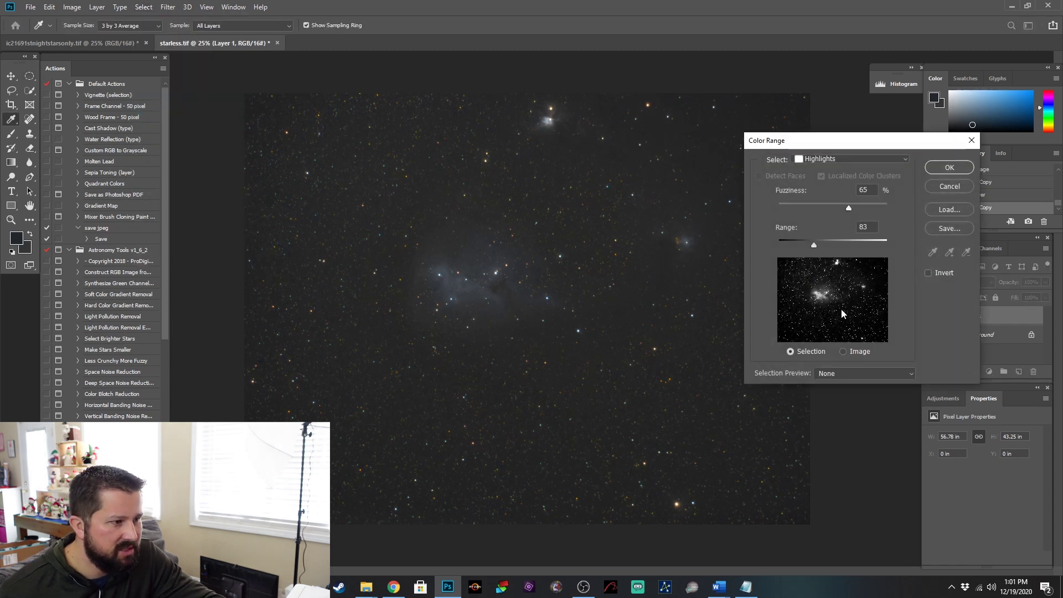
click(820, 161)
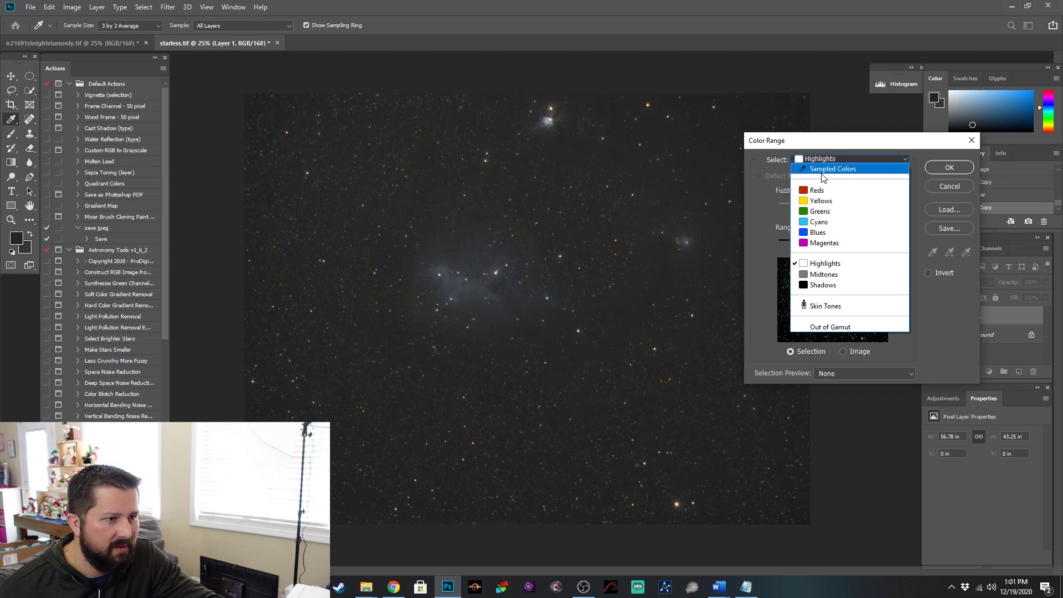
click(824, 169)
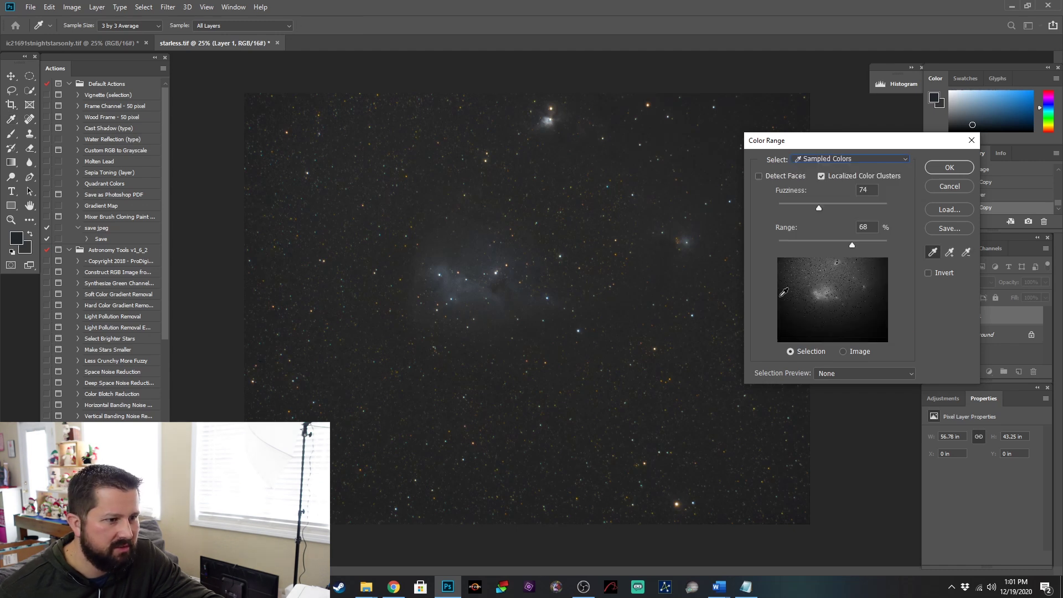
click(453, 276)
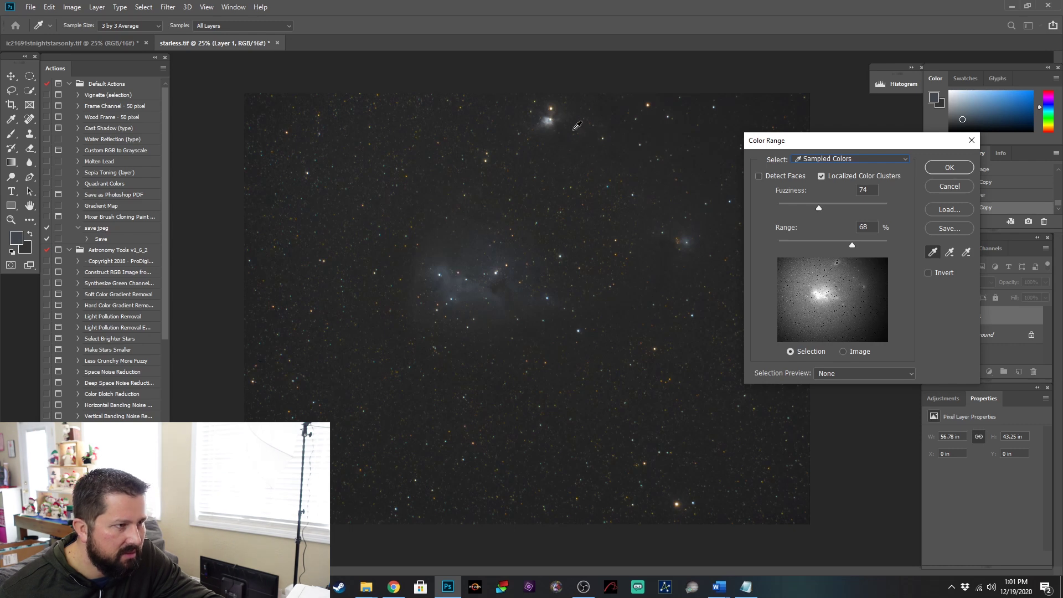
click(550, 118)
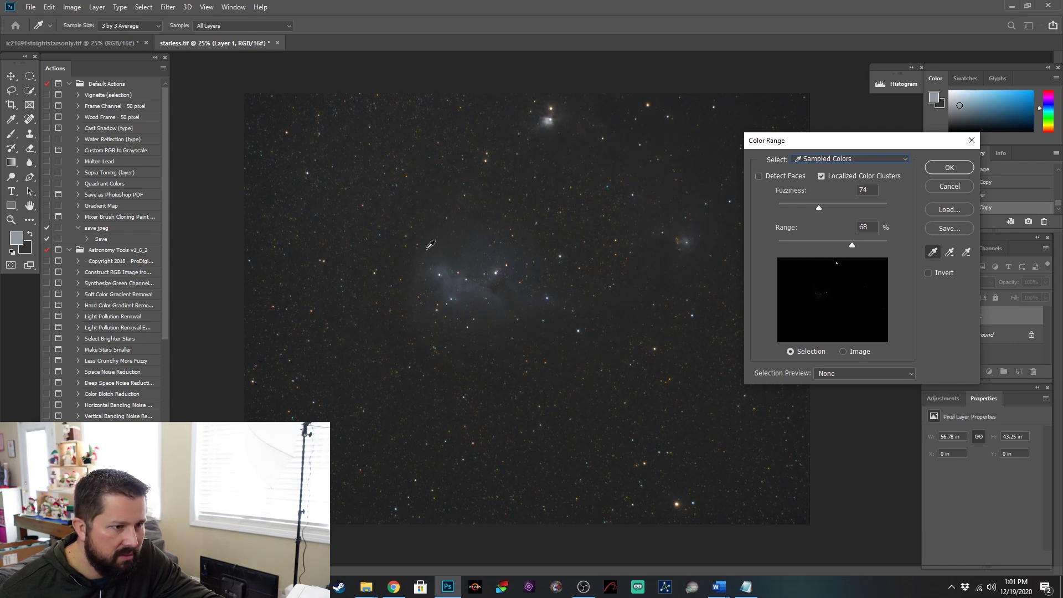
click(452, 273)
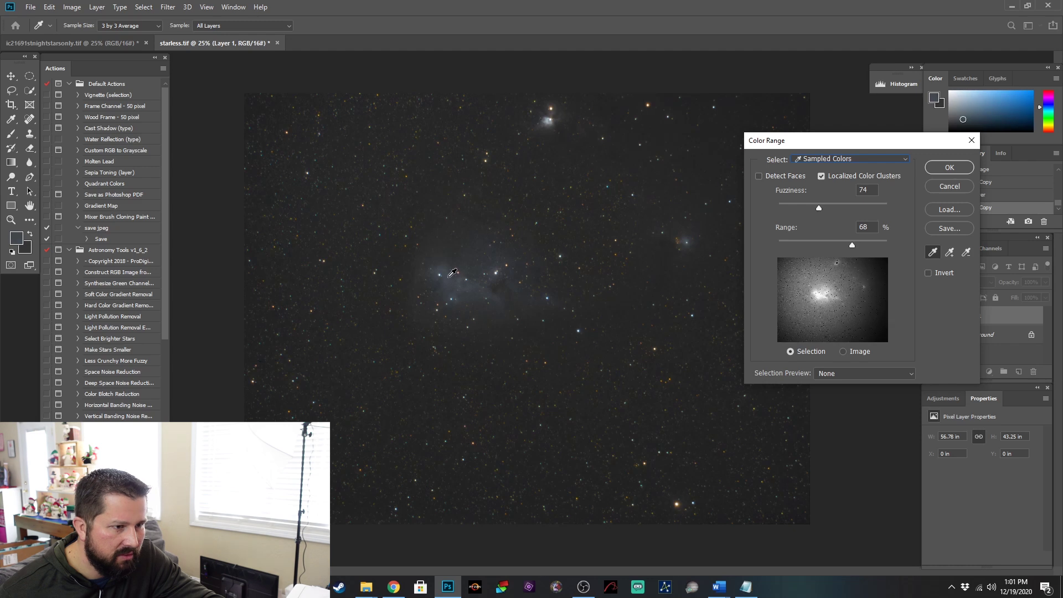
click(949, 167)
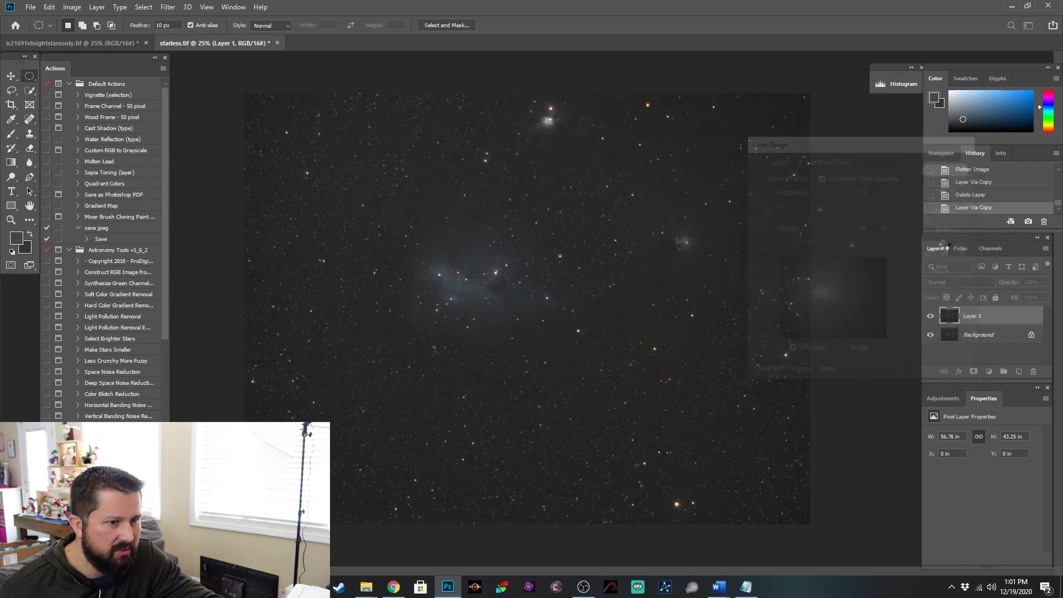
Step: Mask the duplicated layer with the nebula selection and darken the mask using Curves points at about input 136, output 64 and input 178, output 128
click(973, 375)
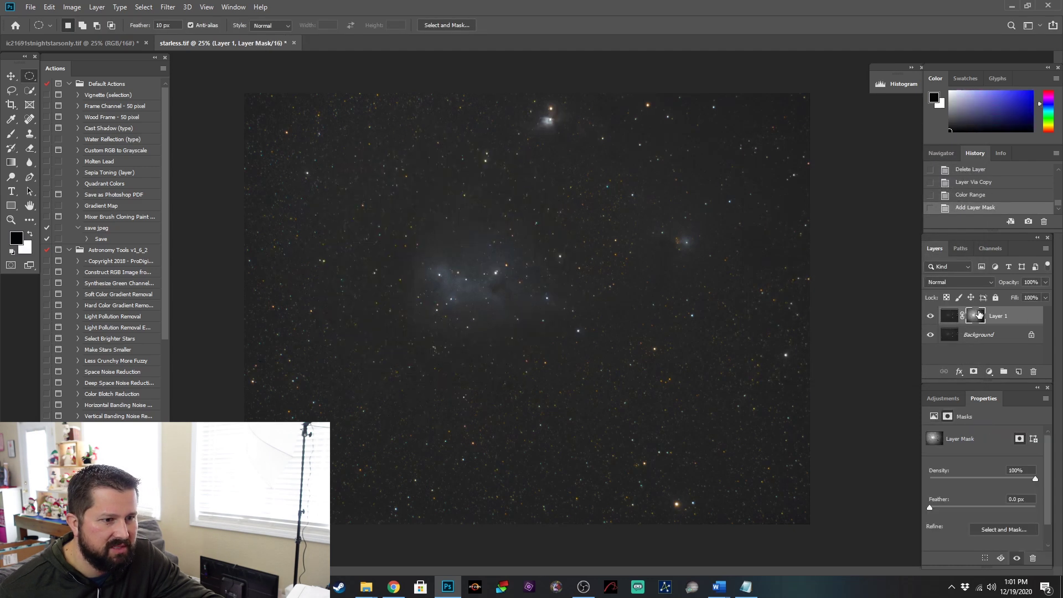
alt+click(976, 317)
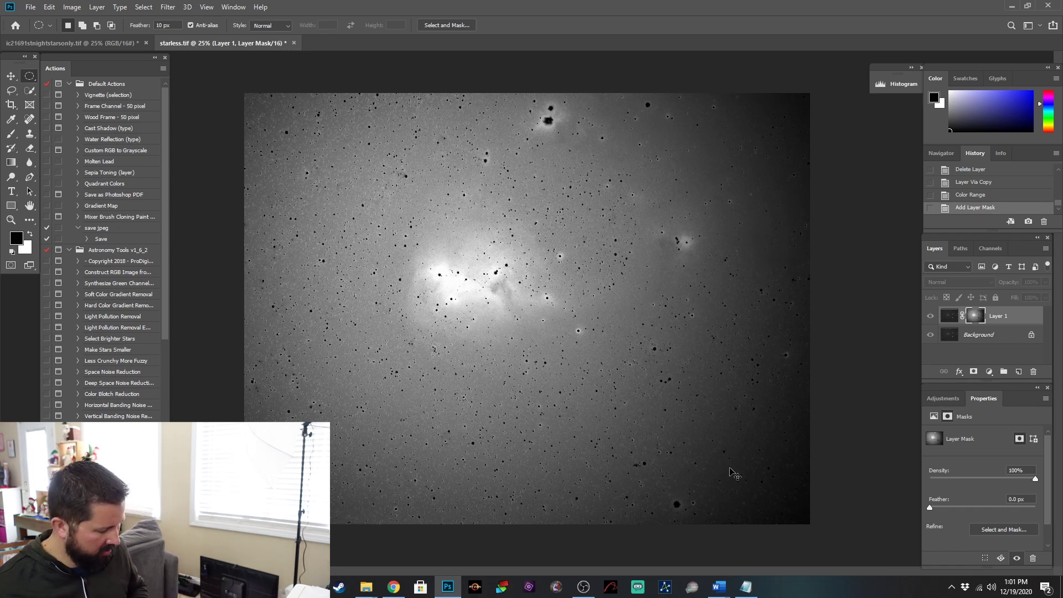
key(ctrl+m)
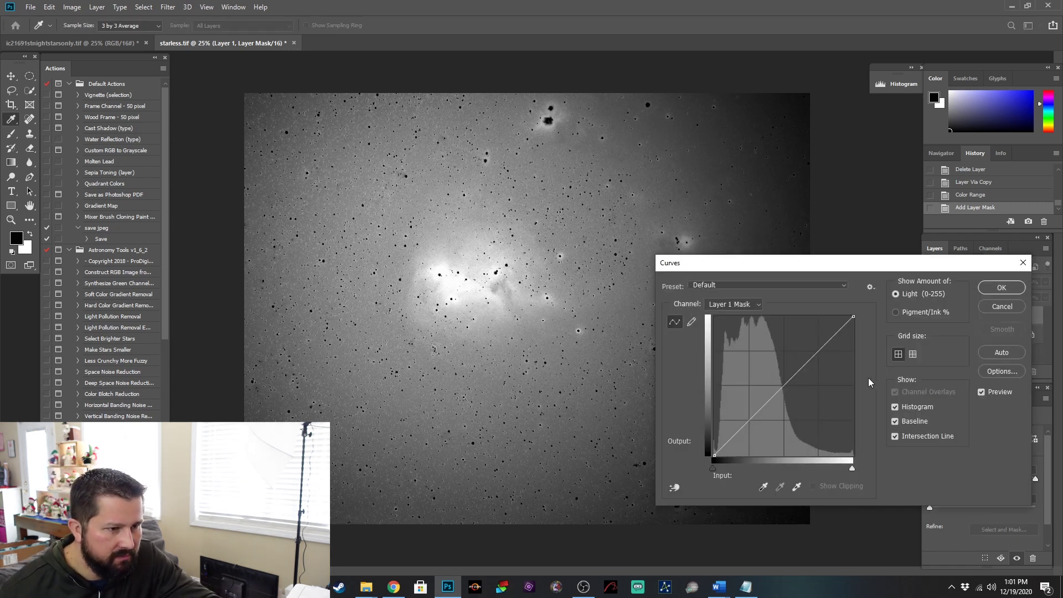
drag(798, 370, 812, 387)
click(784, 419)
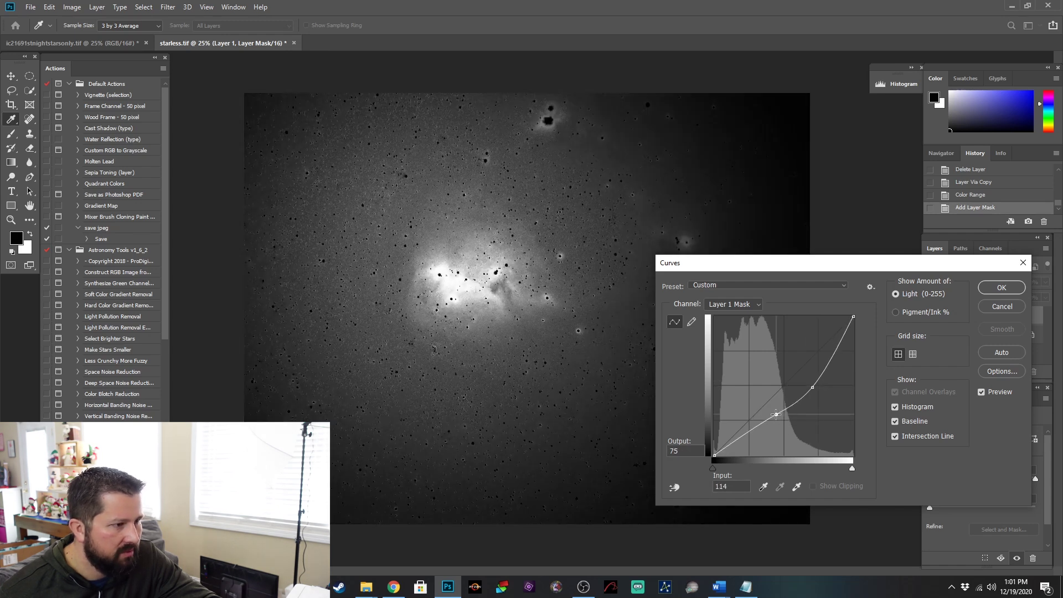
drag(783, 418, 787, 423)
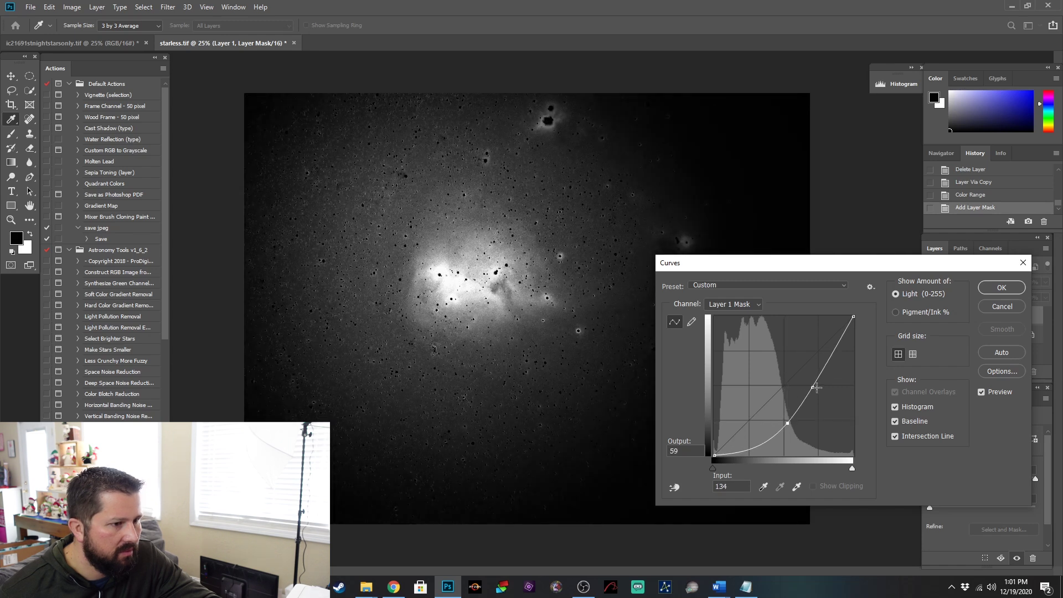
drag(813, 386, 809, 387)
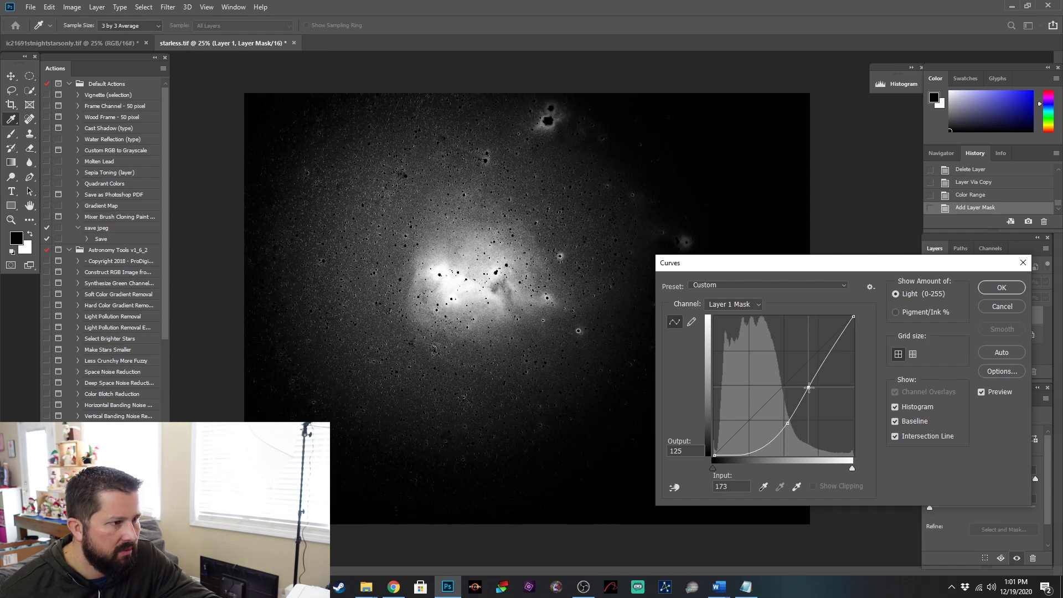
drag(788, 423, 788, 423)
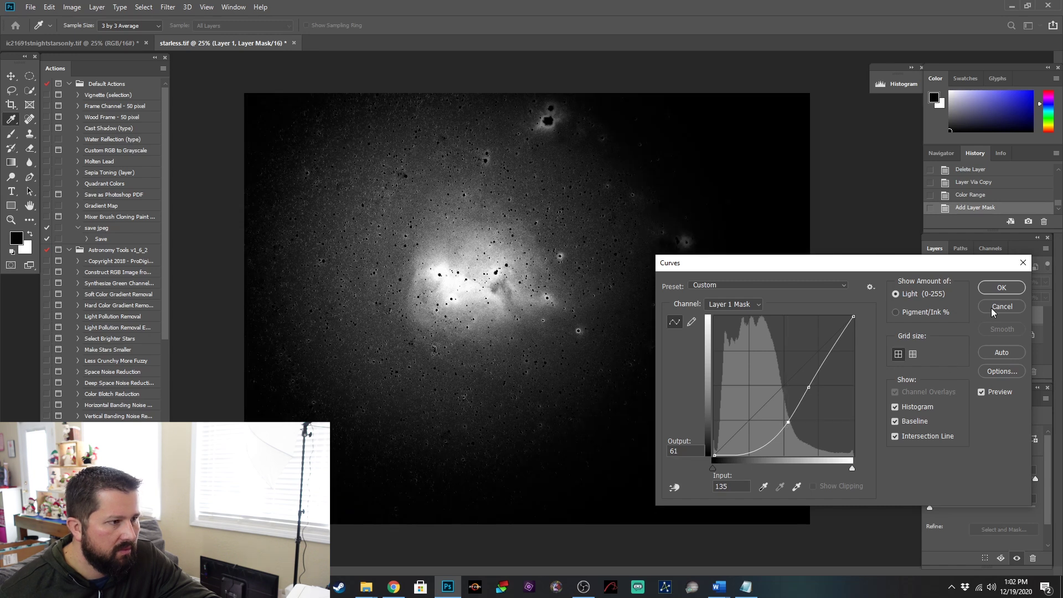
drag(807, 388, 812, 386)
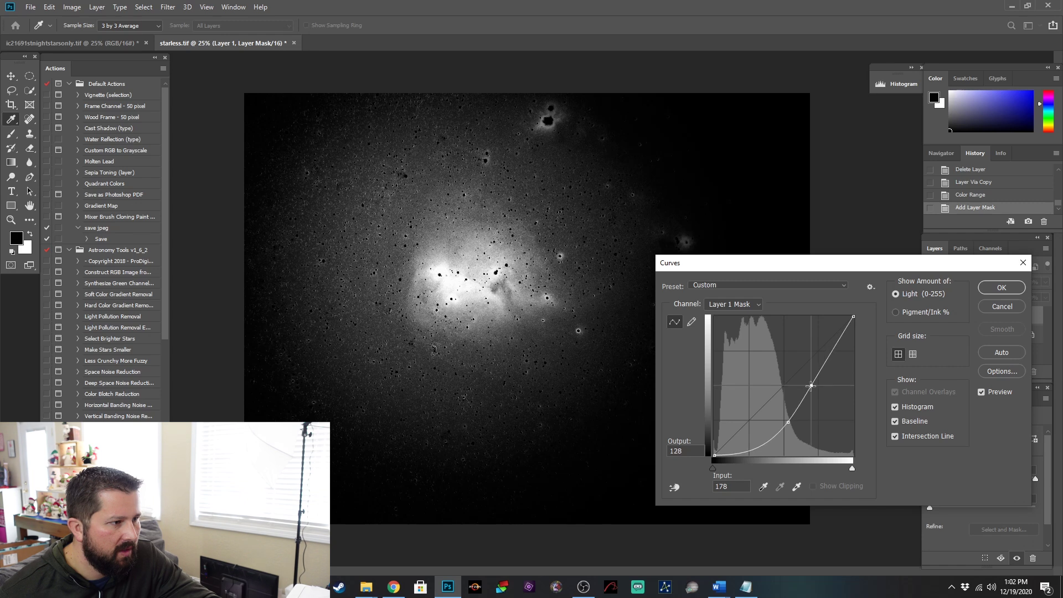
drag(787, 421, 787, 419)
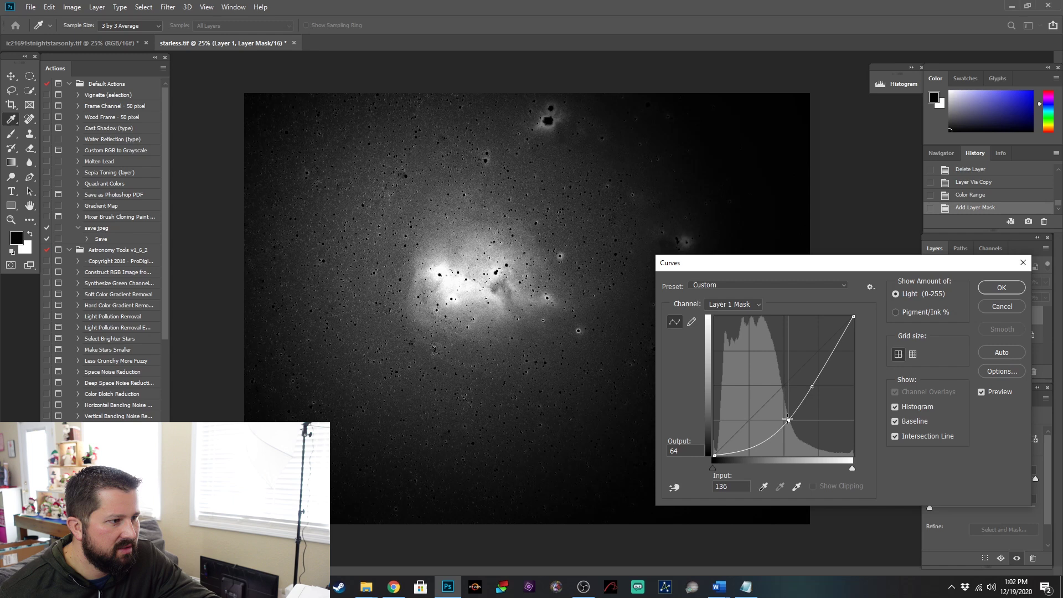
click(1002, 287)
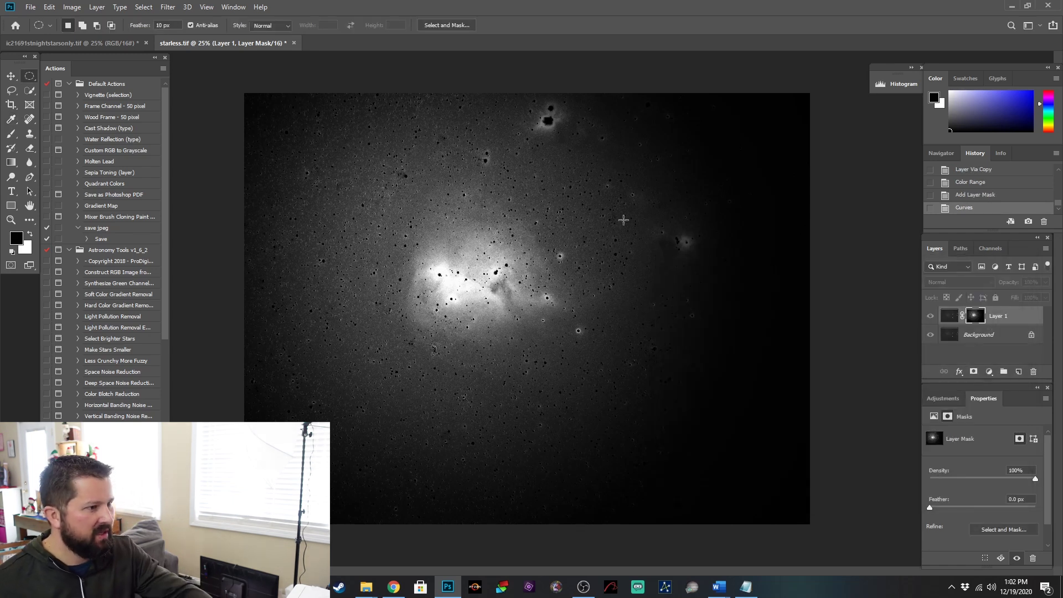
Step: Soften the nebula layer mask with a Gaussian Blur at a radius of 3.0 pixels
click(168, 7)
mouse_move(273, 133)
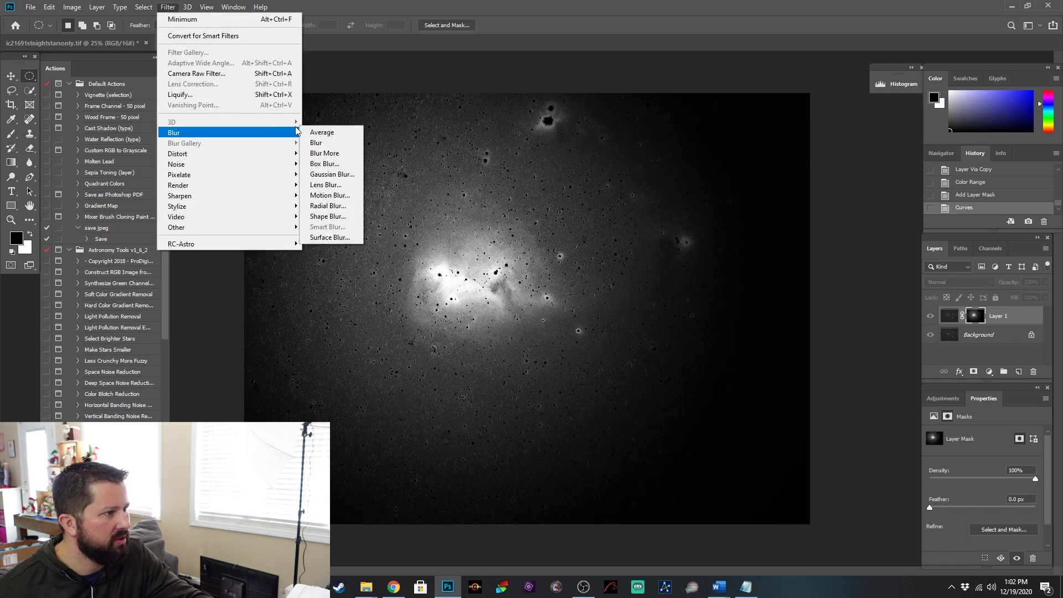
click(335, 174)
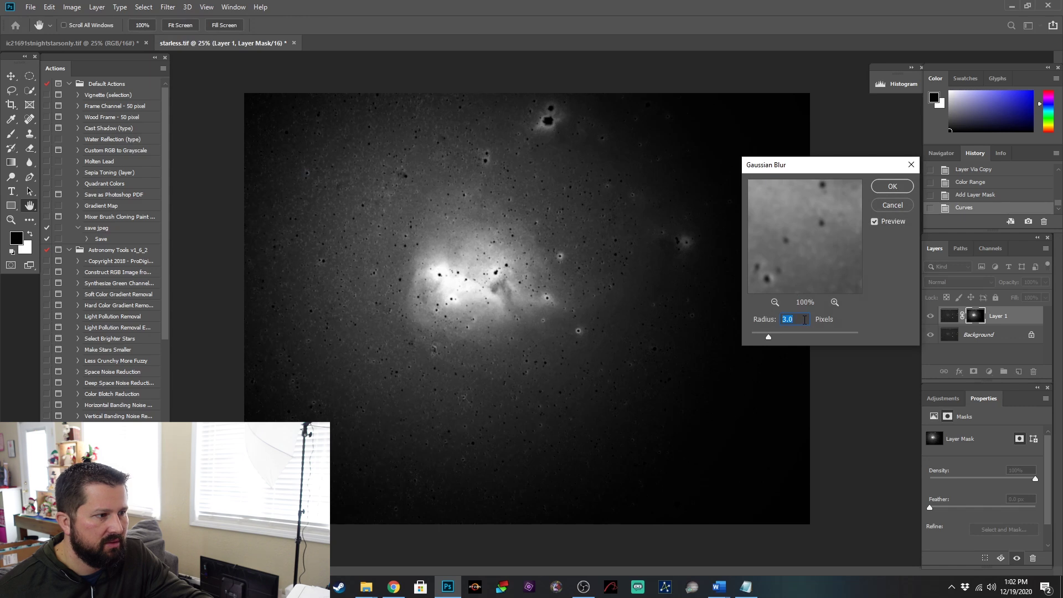
click(880, 186)
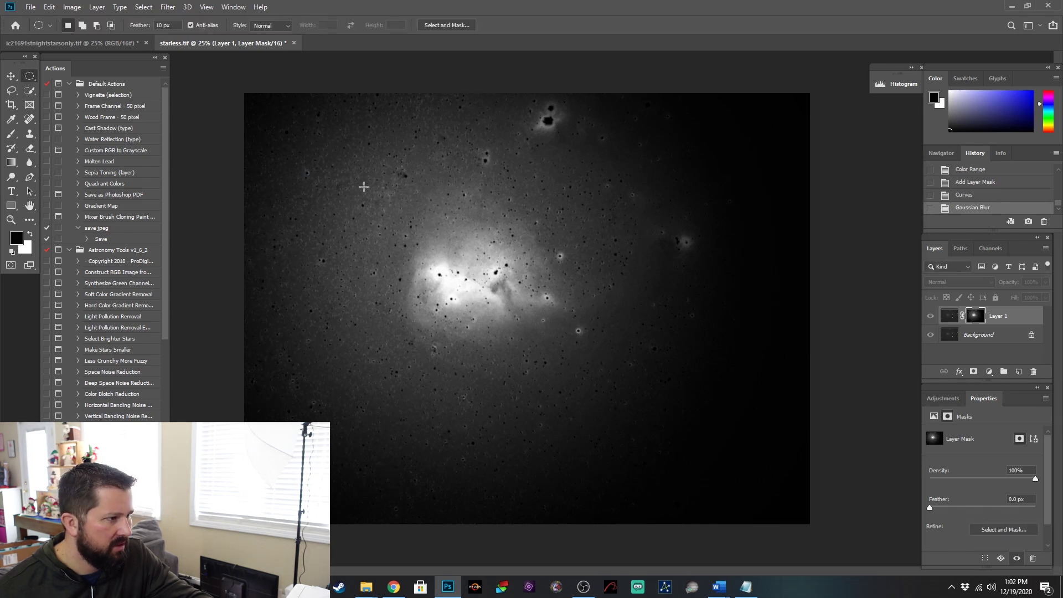
Step: Paint over the background surrounding the central nebula on the layer mask with a soft 400-pixel near-black brush at 100% opacity
click(11, 137)
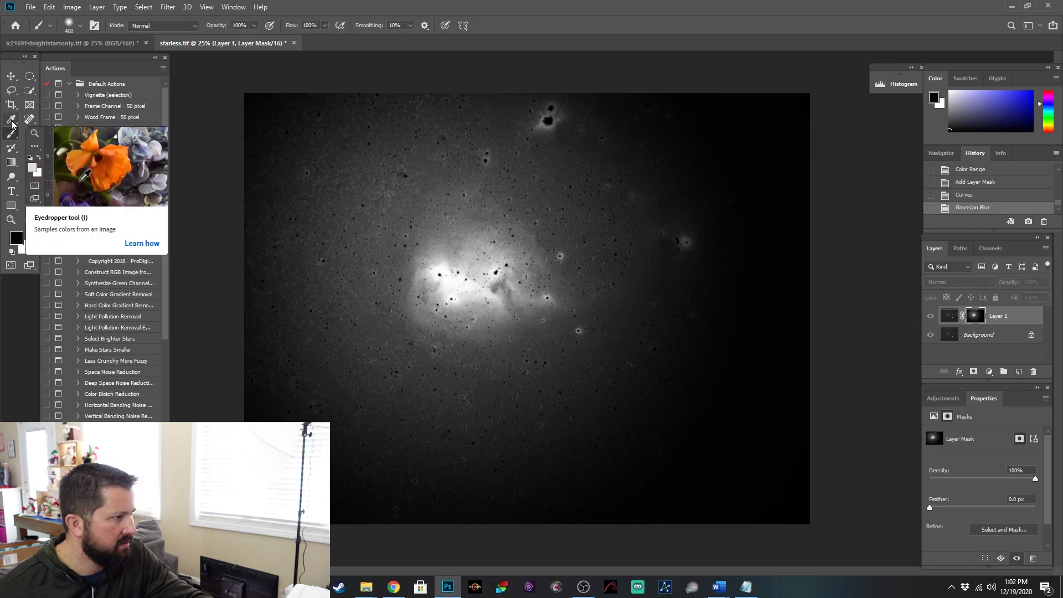
click(17, 240)
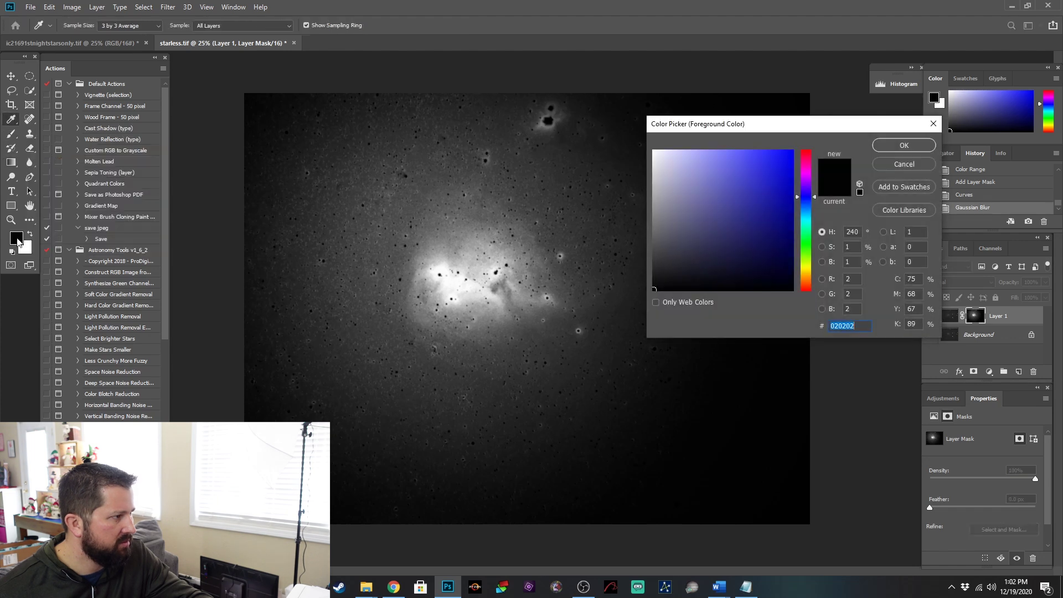
click(901, 146)
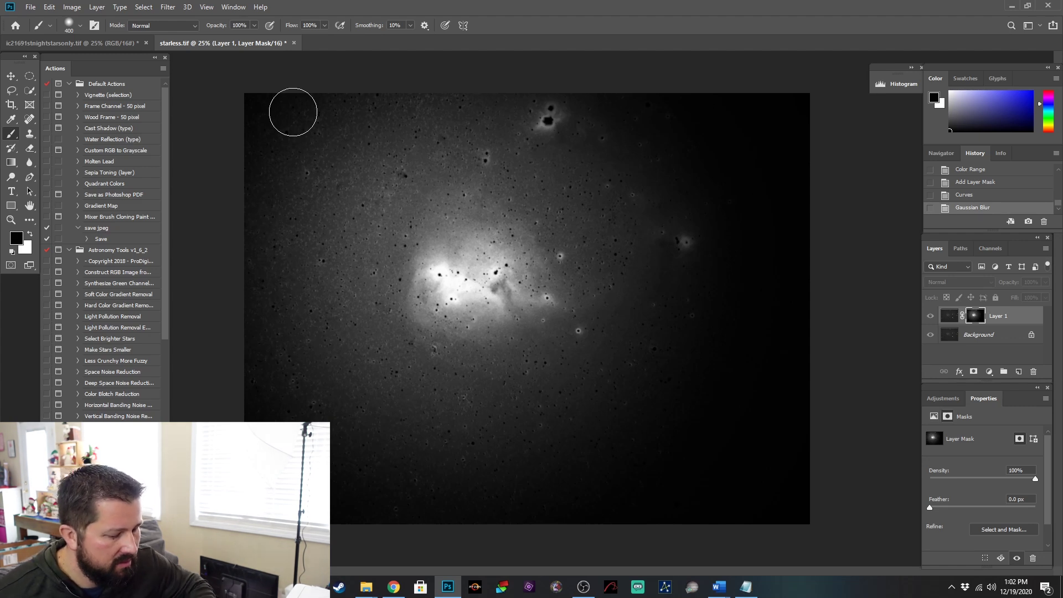
mouse_move(303, 108)
mouse_down()
mouse_move(422, 112)
mouse_move(290, 126)
mouse_move(319, 122)
mouse_up()
mouse_move(335, 142)
mouse_down()
mouse_move(295, 197)
mouse_move(280, 342)
mouse_move(702, 311)
mouse_move(726, 328)
mouse_up()
Step: Target the masked layer's image rather than its mask, and set Clarity to +57 in the Camera Raw Filter
click(951, 317)
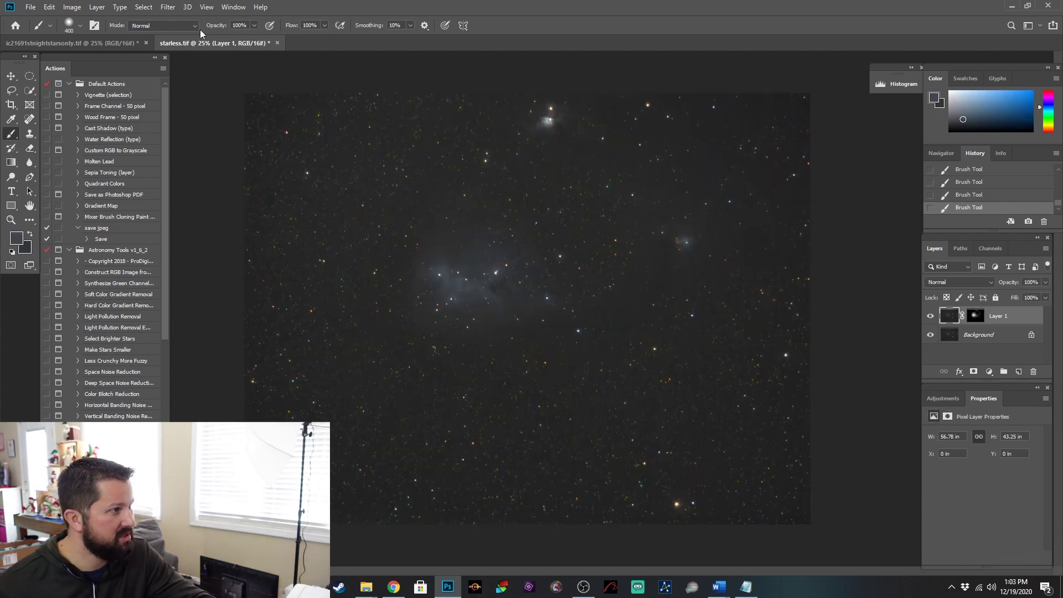
click(168, 7)
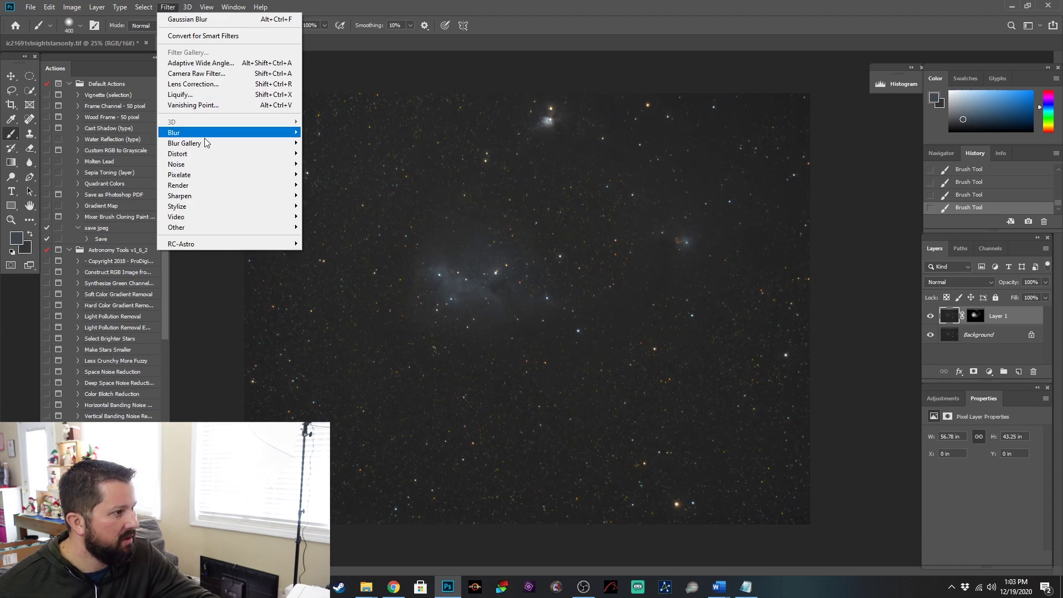
click(192, 74)
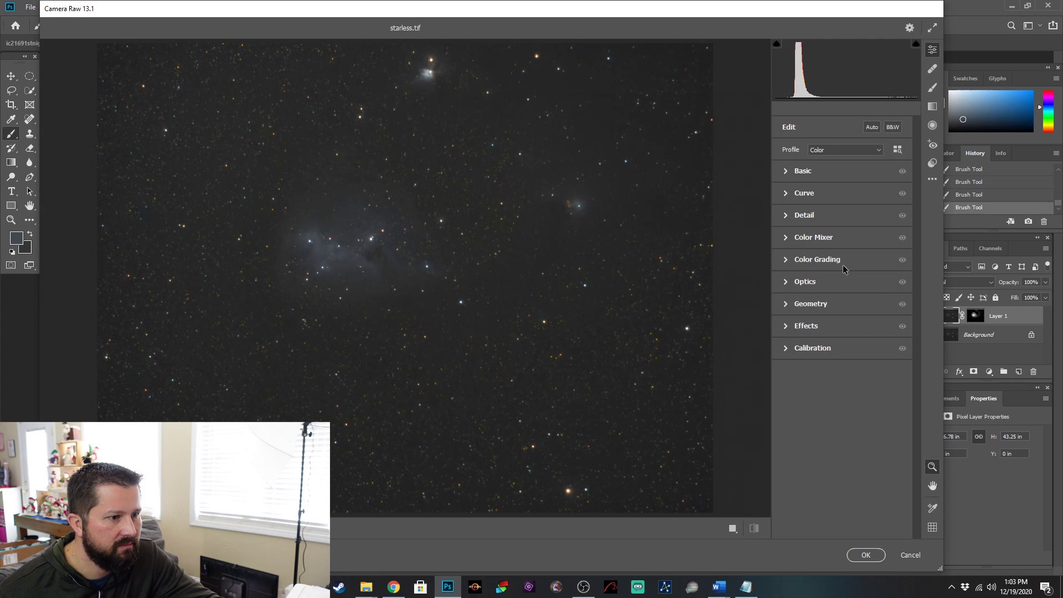
click(786, 172)
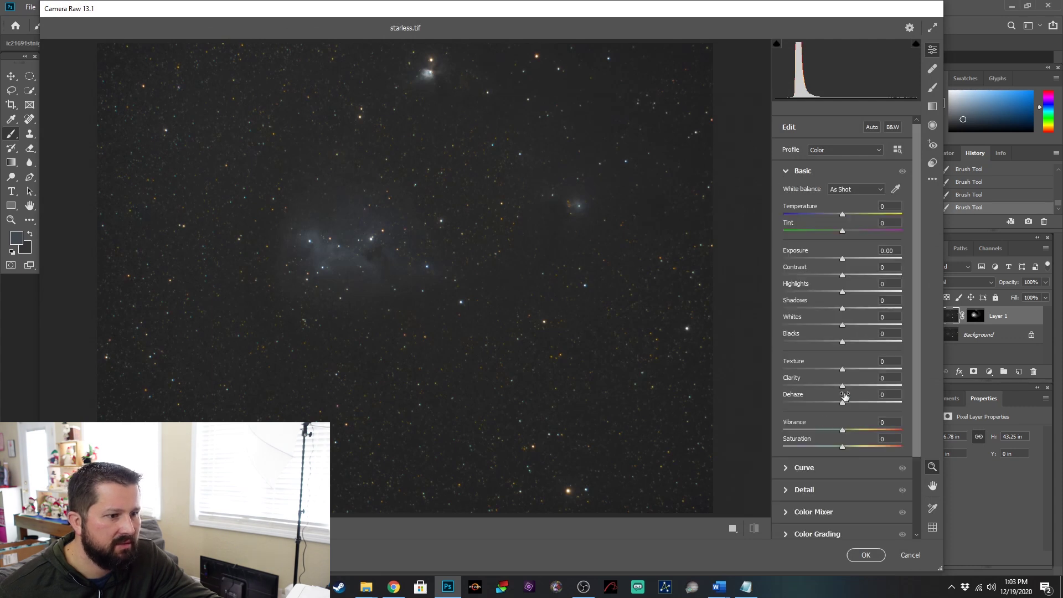
drag(843, 386, 876, 389)
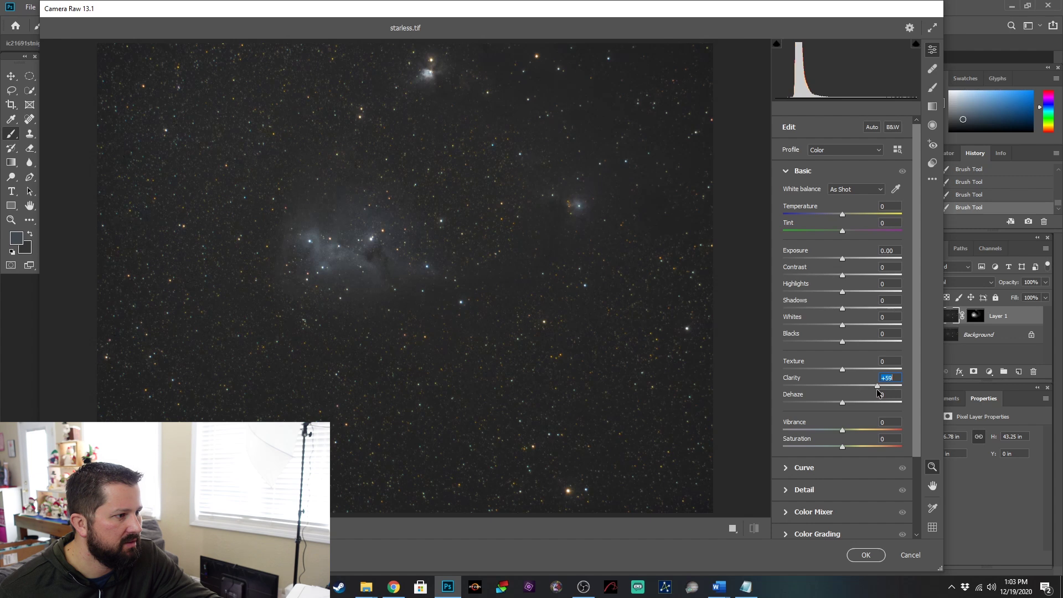
drag(868, 395, 876, 393)
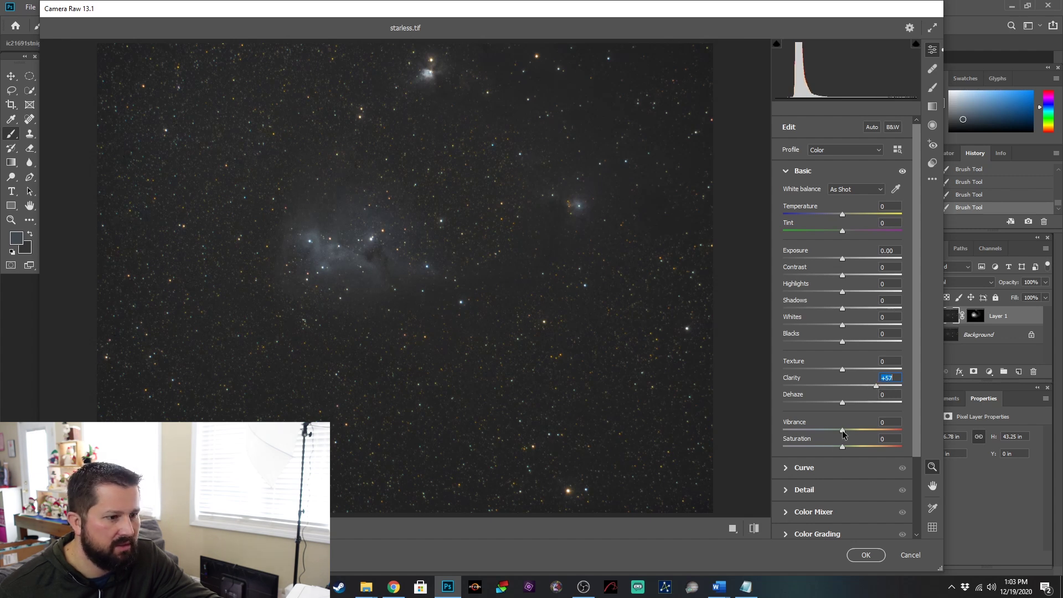
Step: Set Vibrance to +21 and Saturation to +20, and apply the Camera Raw Filter to the nebula layer
mouse_move(843, 431)
mouse_down()
mouse_move(856, 430)
mouse_move(854, 448)
mouse_move(856, 438)
mouse_up()
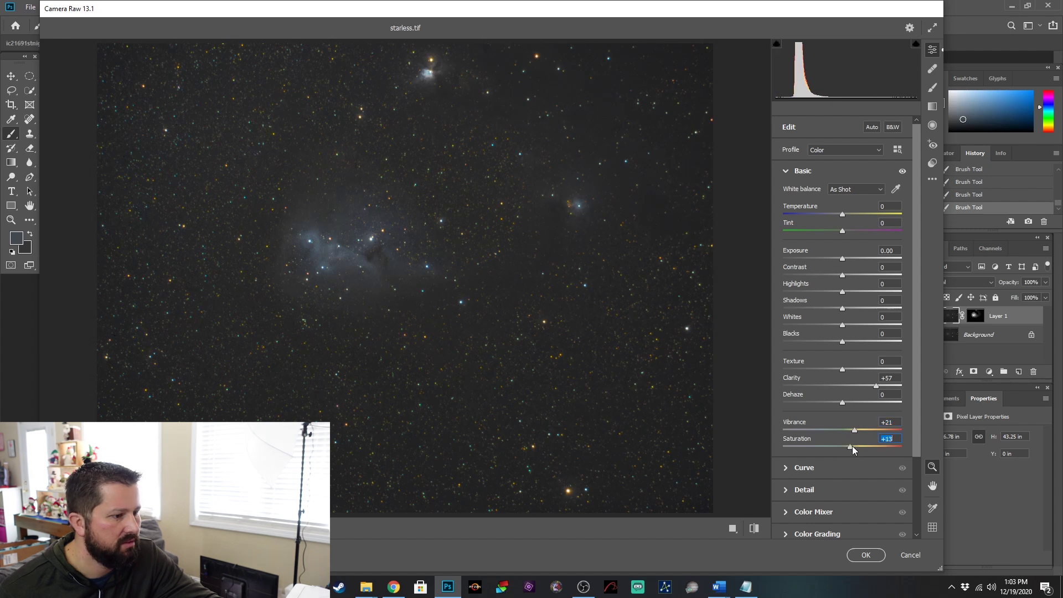
drag(852, 446, 855, 447)
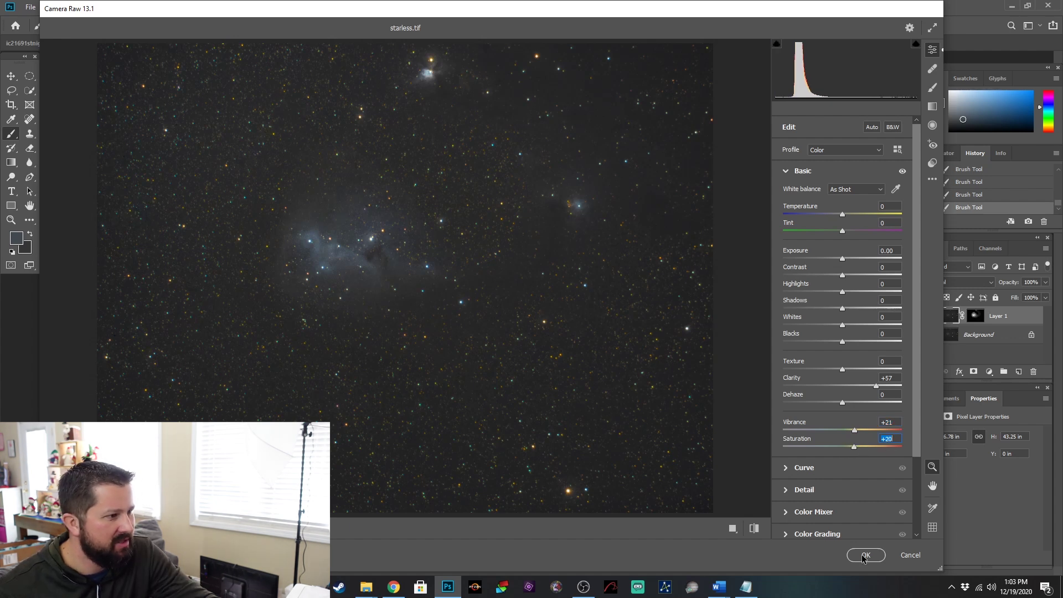
click(864, 555)
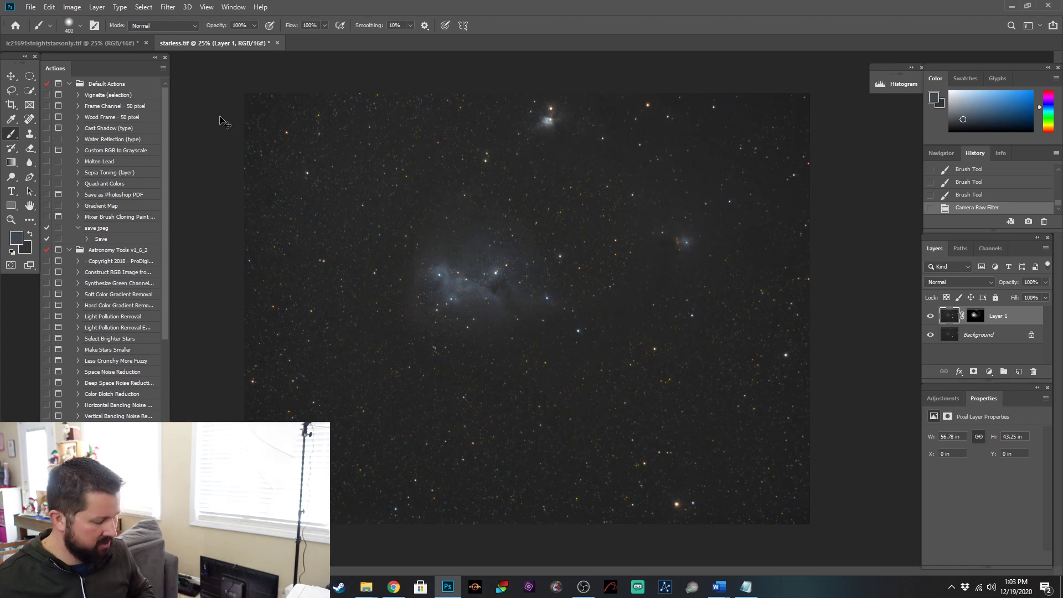
key(ctrl+l)
click(767, 310)
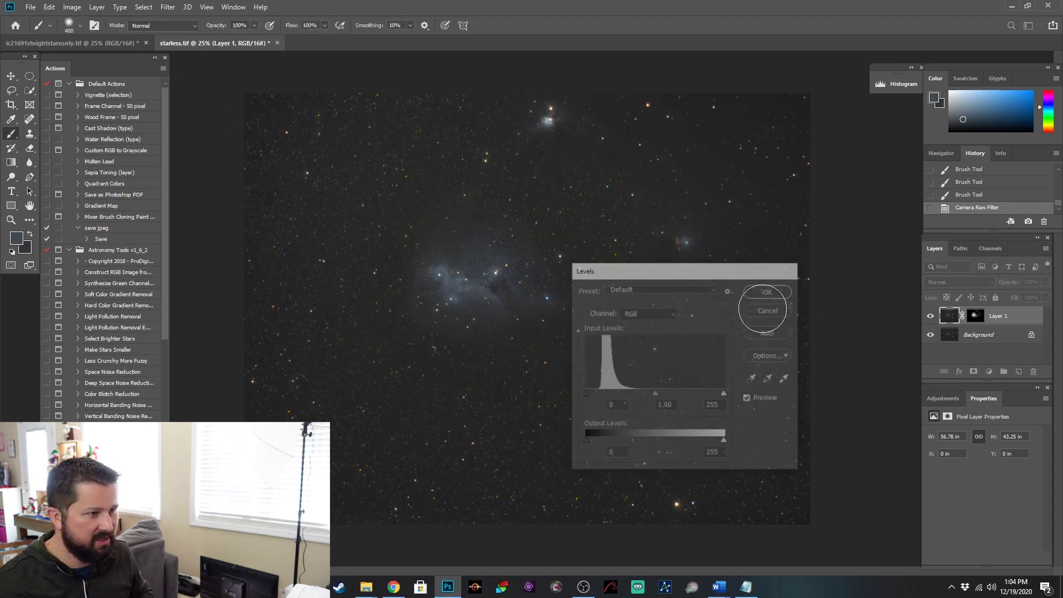